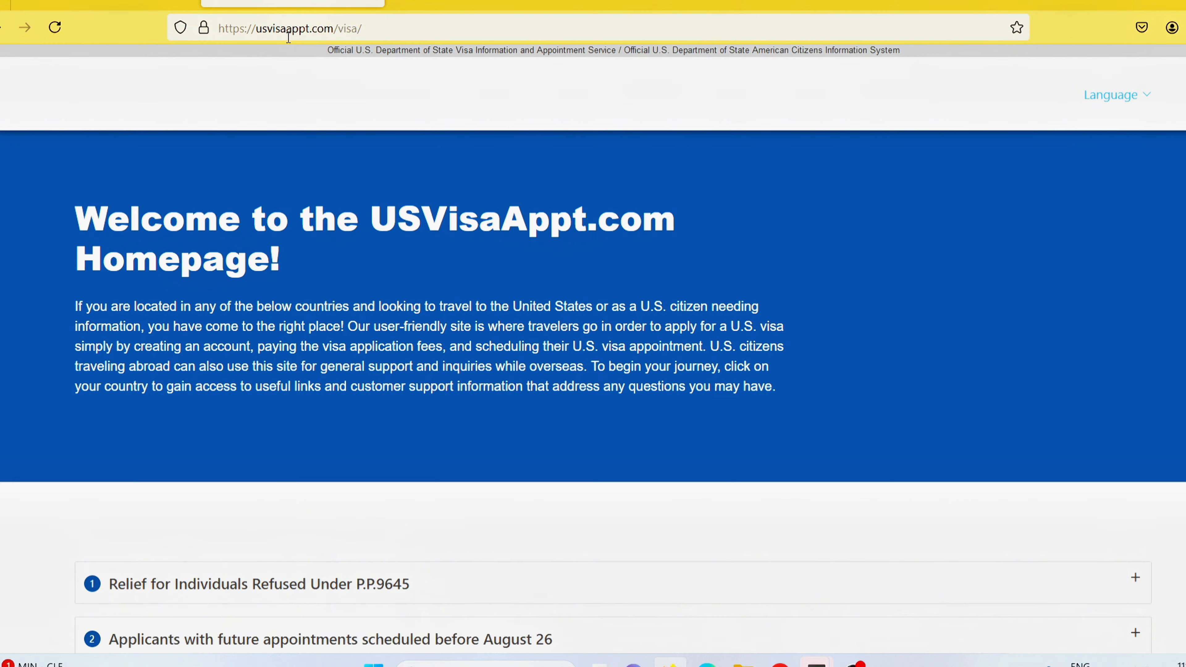
Scroll the homepage and open the Nigeria visa page from the Africa list.
scroll(593, 350, "down", 10)
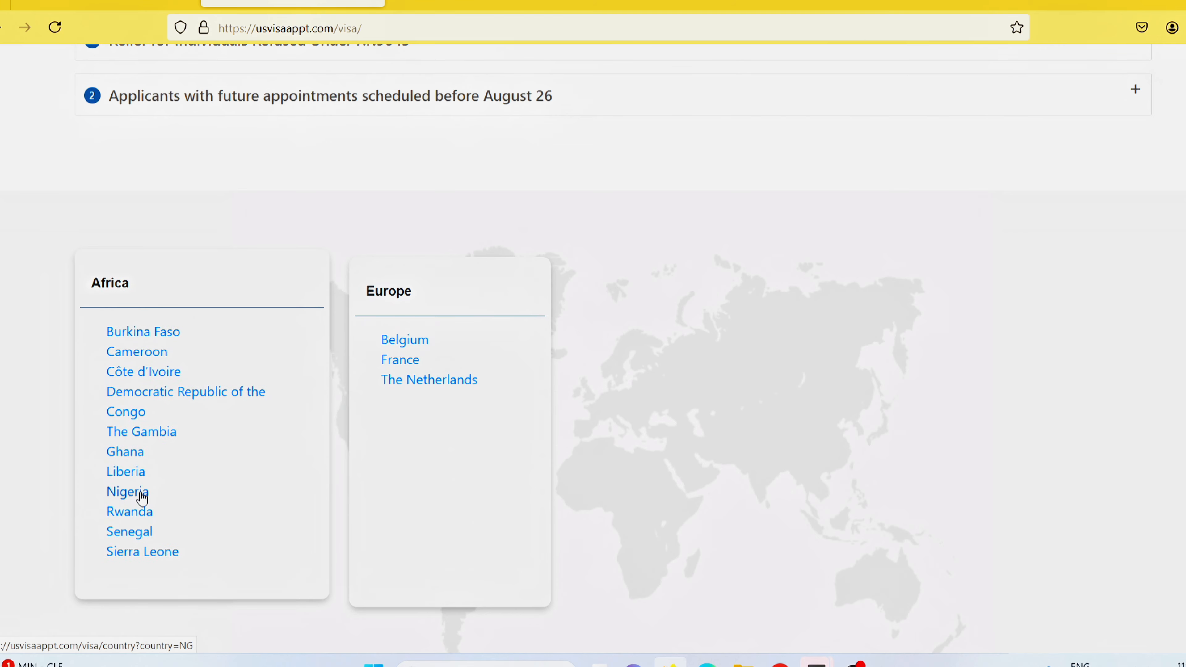
left_click(141, 495)
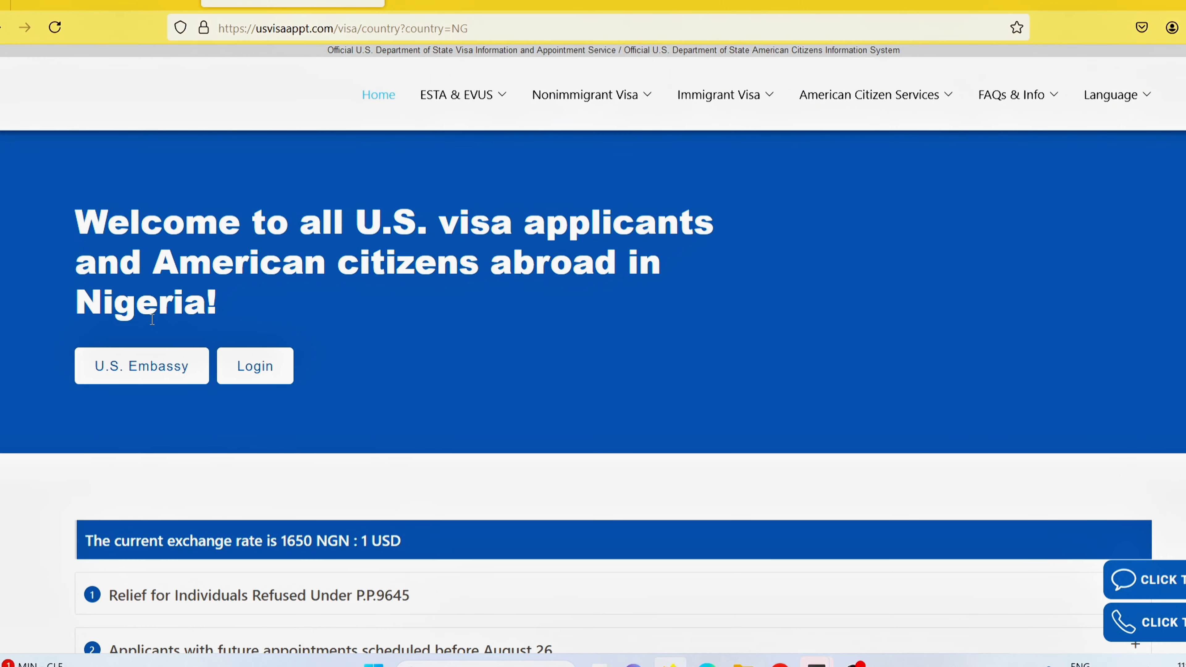
Go from Login to the 'New user? SIGN UP' registration form.
left_click(265, 376)
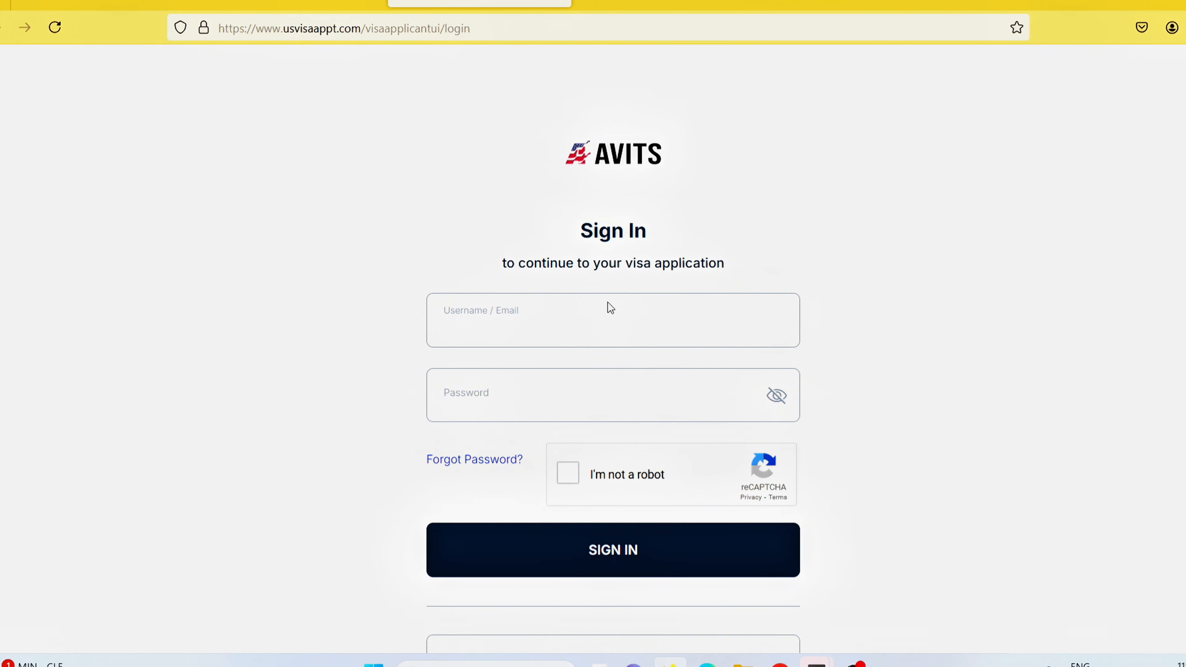
scroll(613, 374, "down", 2)
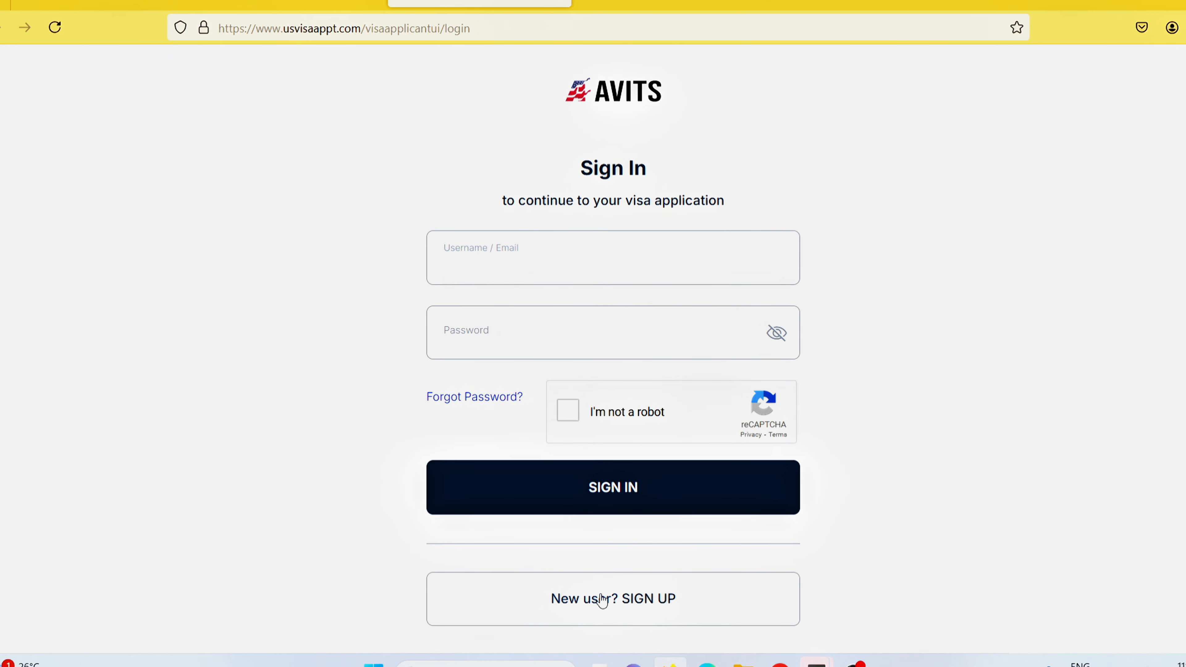
left_click(612, 601)
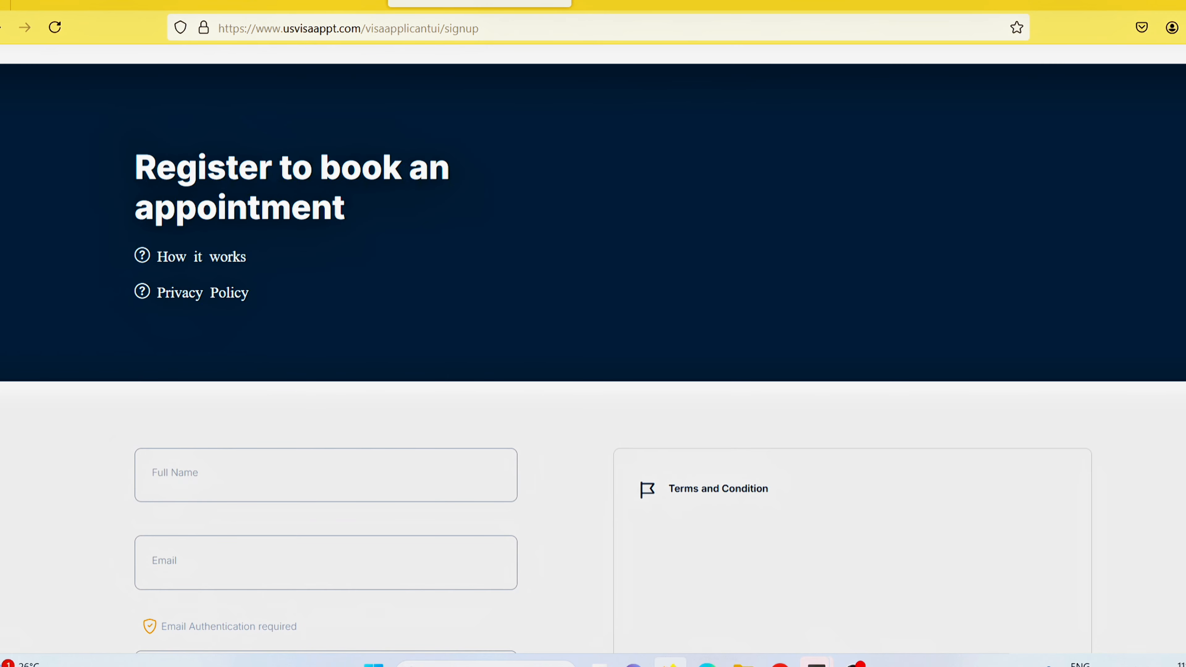
scroll(593, 349, "down", 2)
scroll(593, 349, "up", 3)
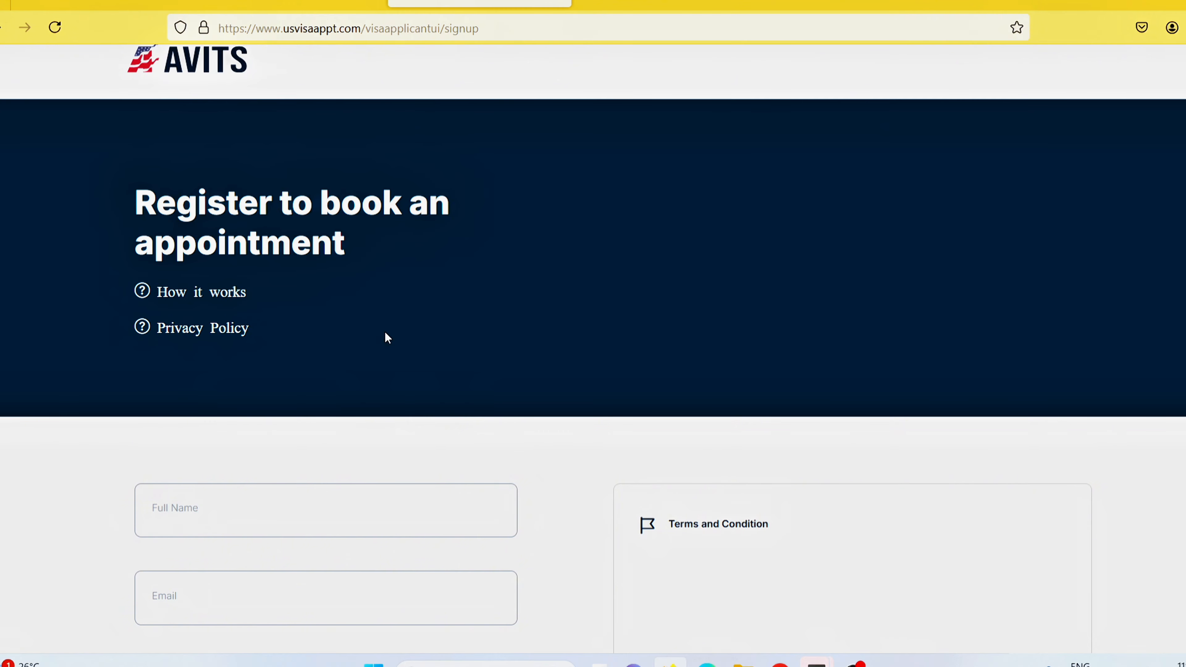
scroll(775, 198, "down", 5)
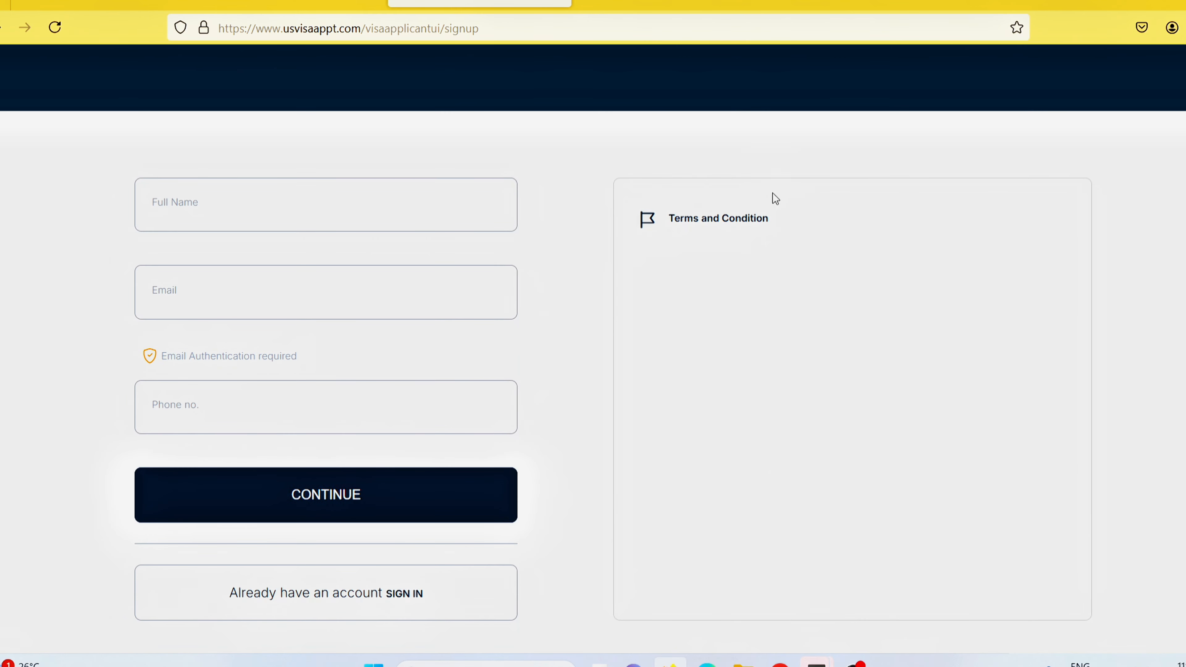
Enter the applicant's full name, e-mail address and phone number in the sign-up form.
left_click(281, 202)
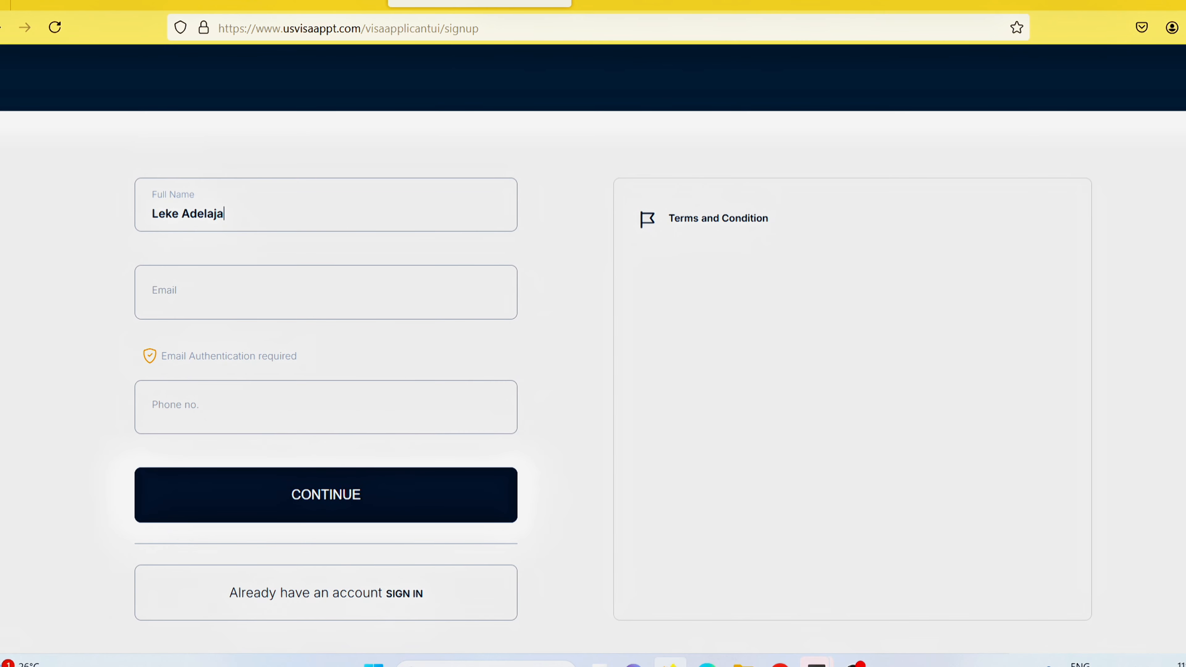
key("Tab")
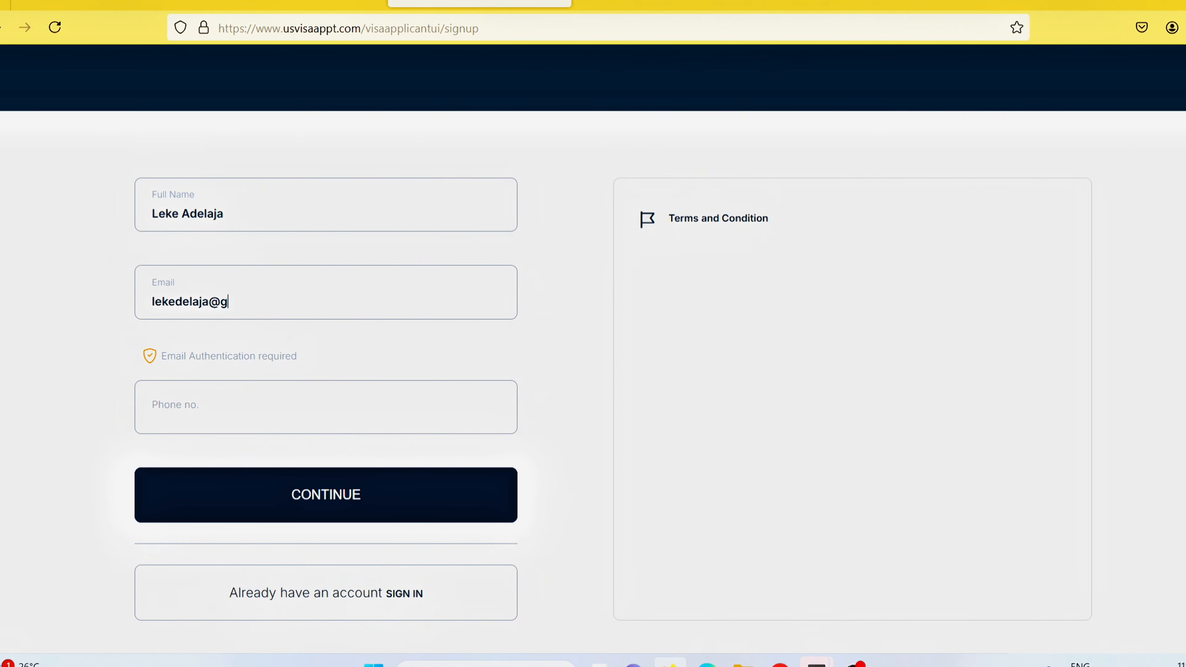
key("Tab")
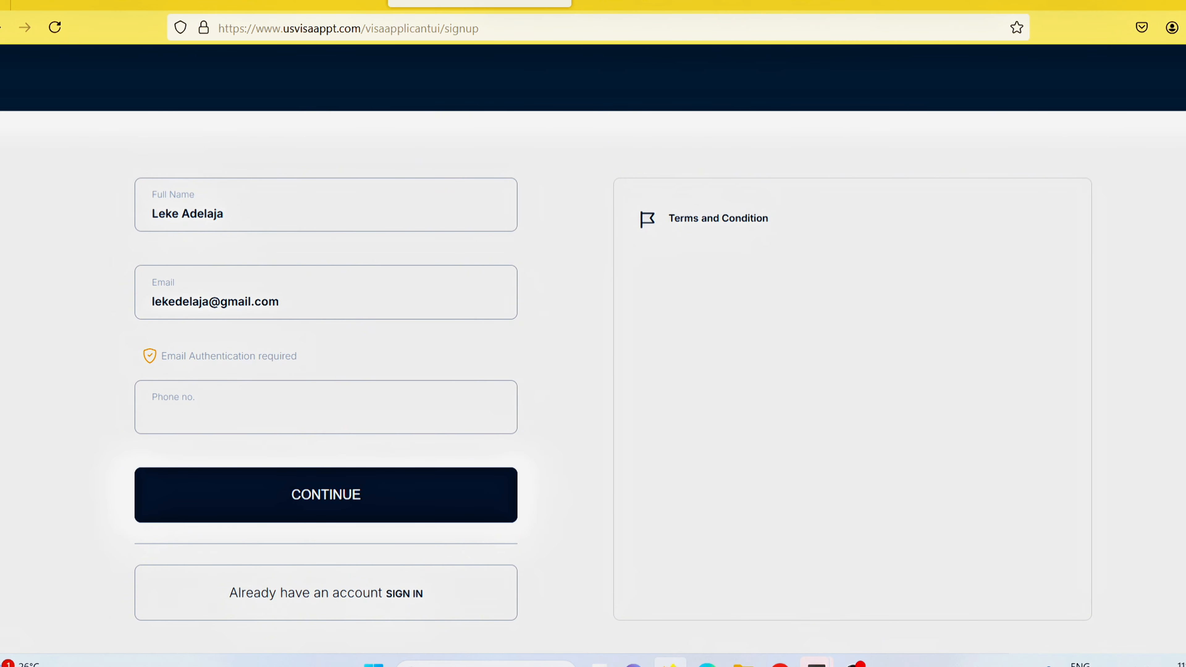
type("0800000000")
Continue to the password step, retype the confirm password and accept the terms.
left_click(318, 494)
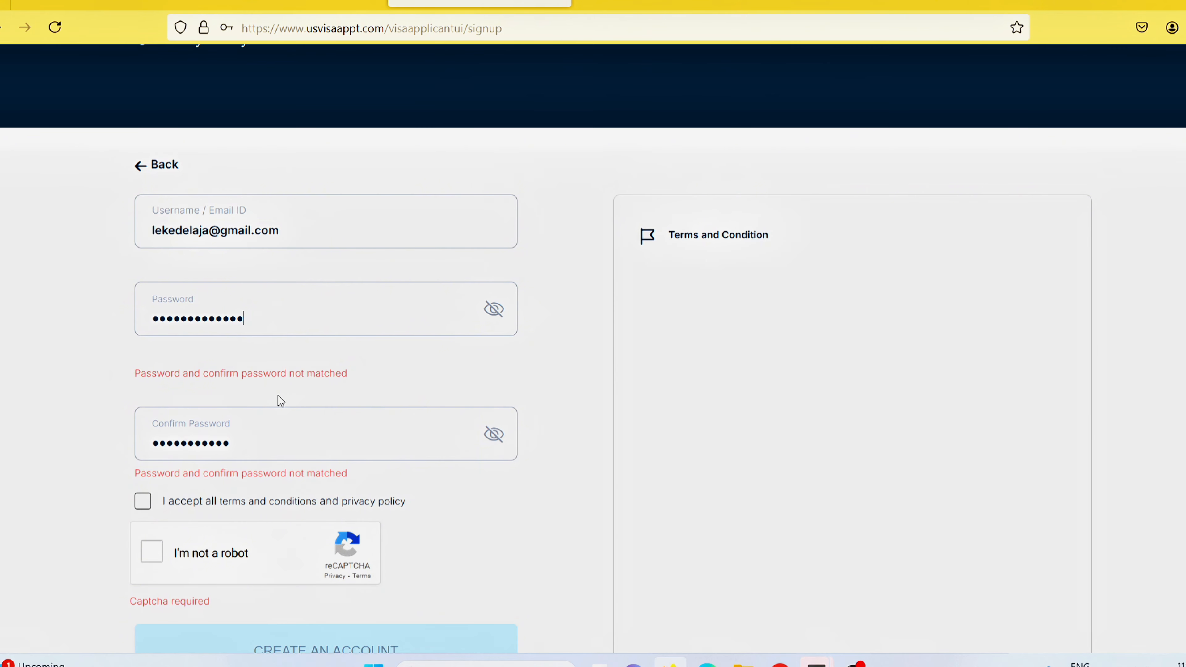
double_click(248, 445)
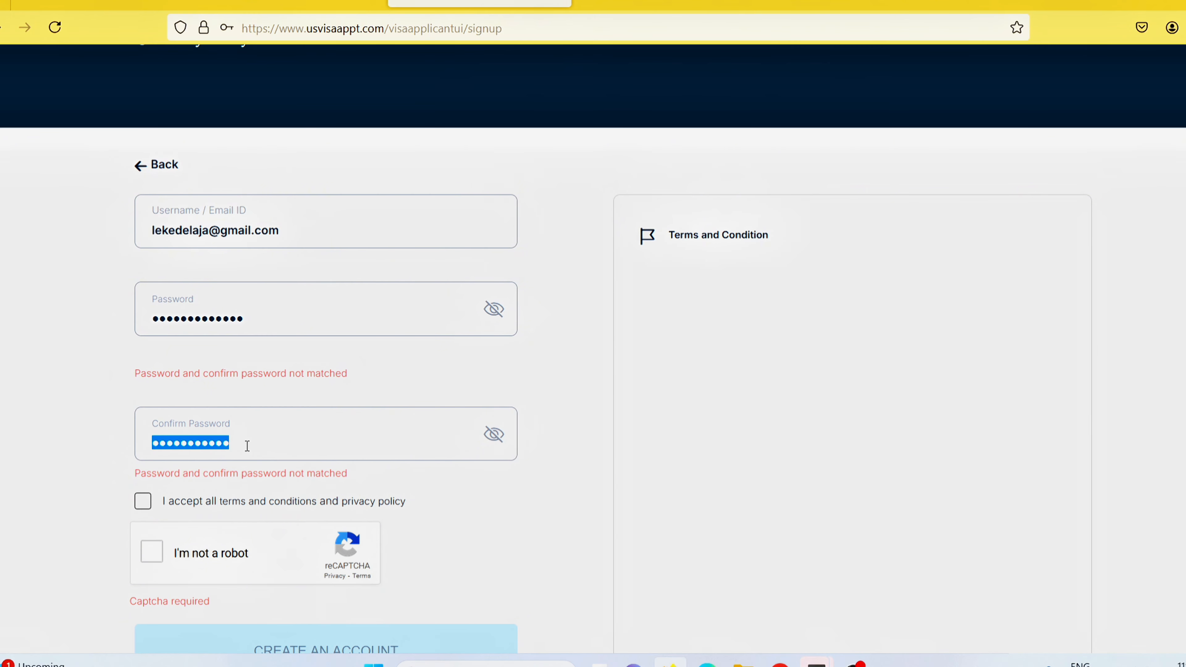
type("•••••••")
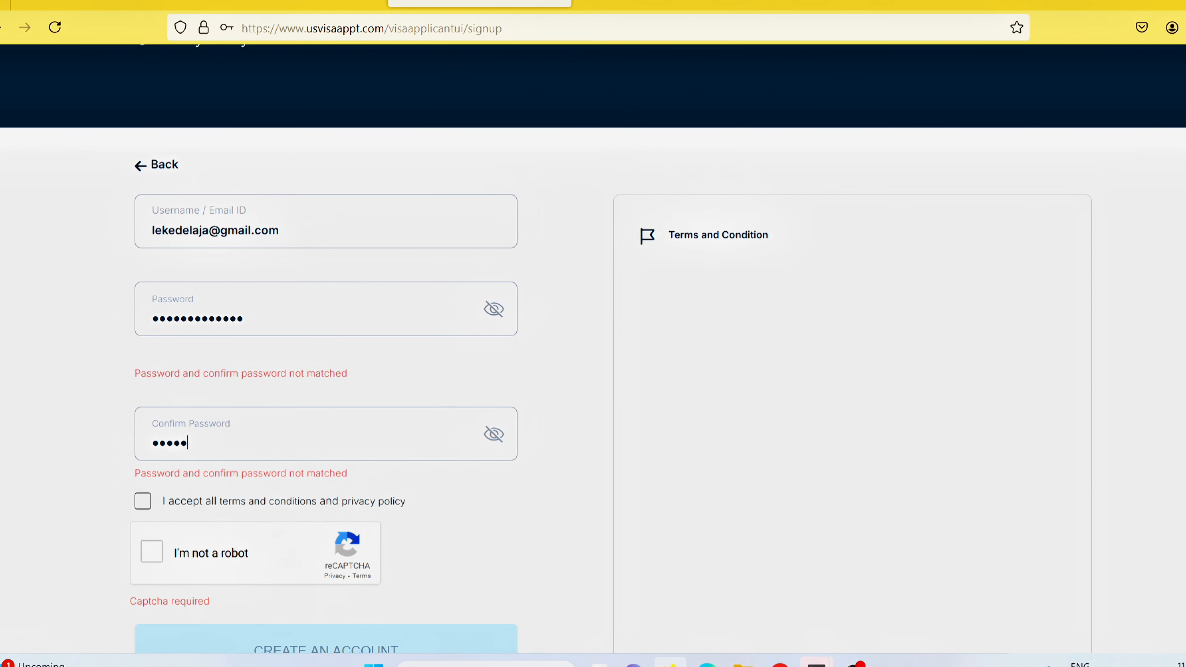
type("••••••")
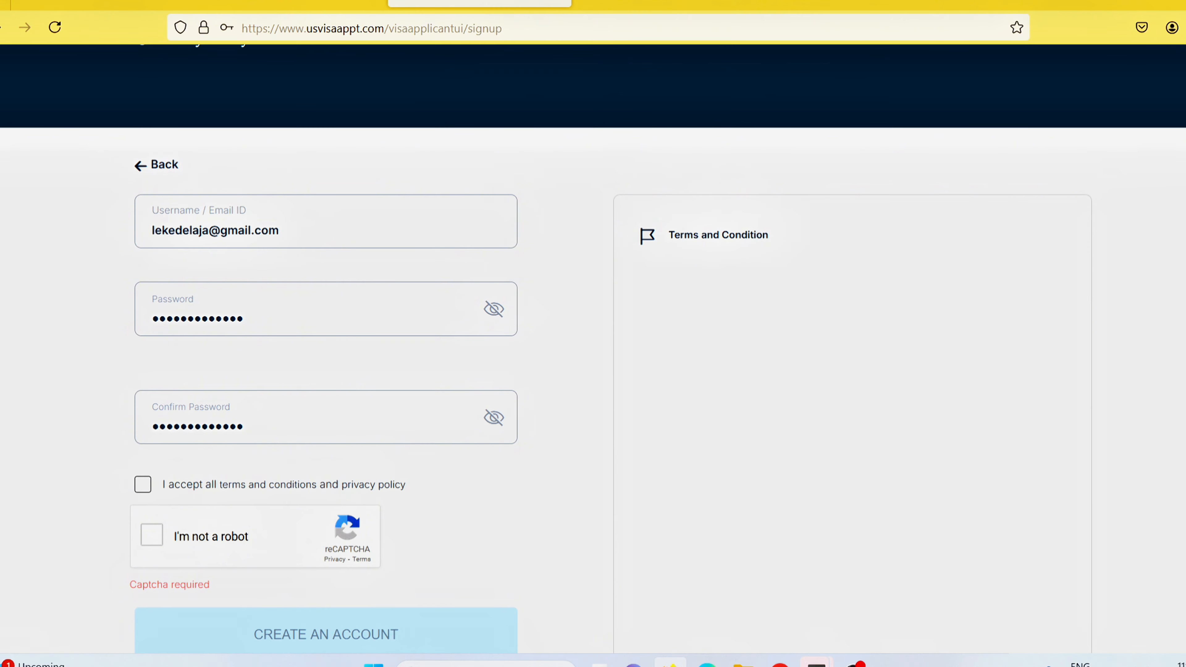
left_click(142, 491)
Solve the bicycle image reCAPTCHA and create the account.
scroll(100, 513, "down", 3)
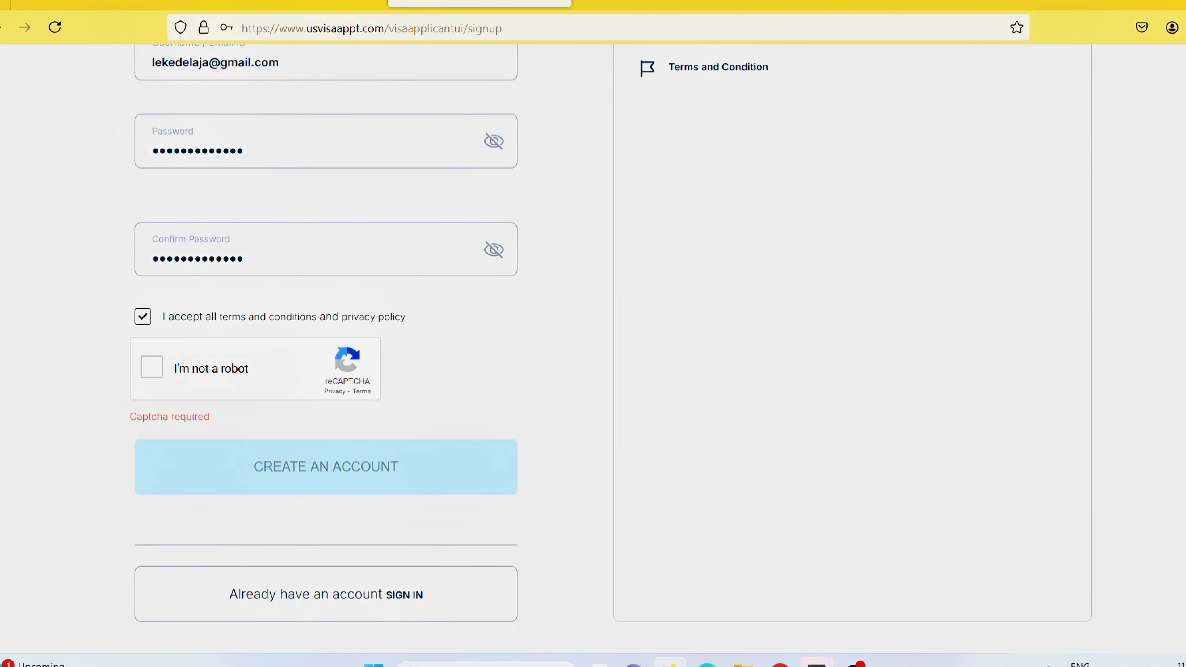
left_click(152, 366)
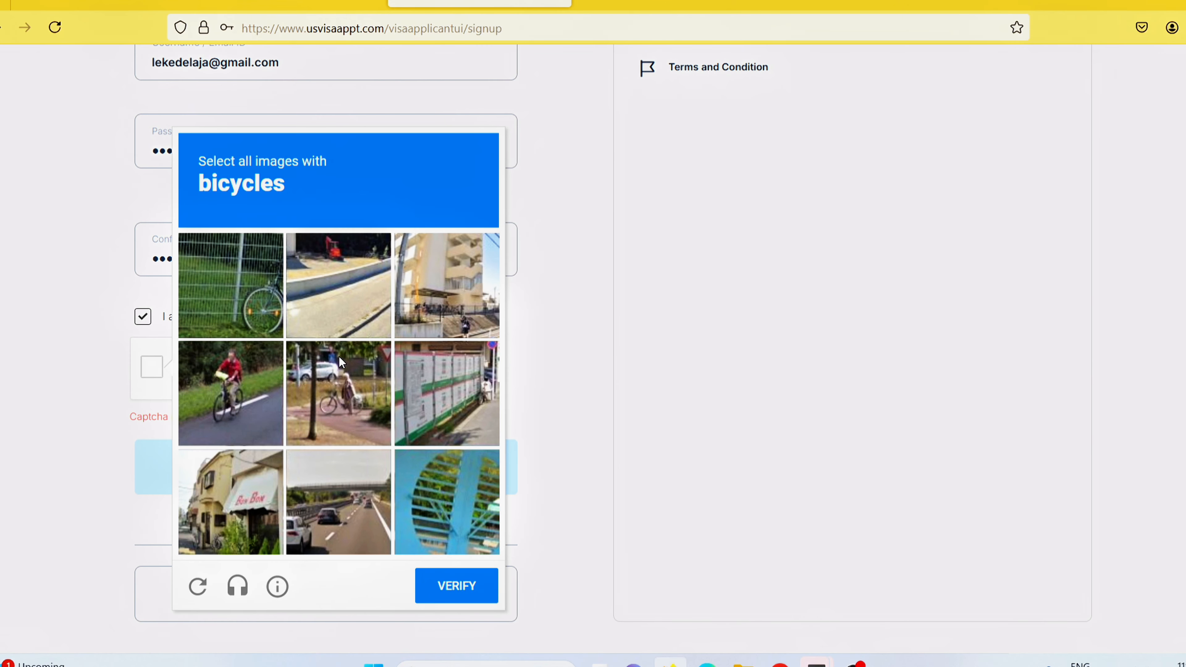
left_click(248, 323)
left_click(234, 401)
left_click(363, 409)
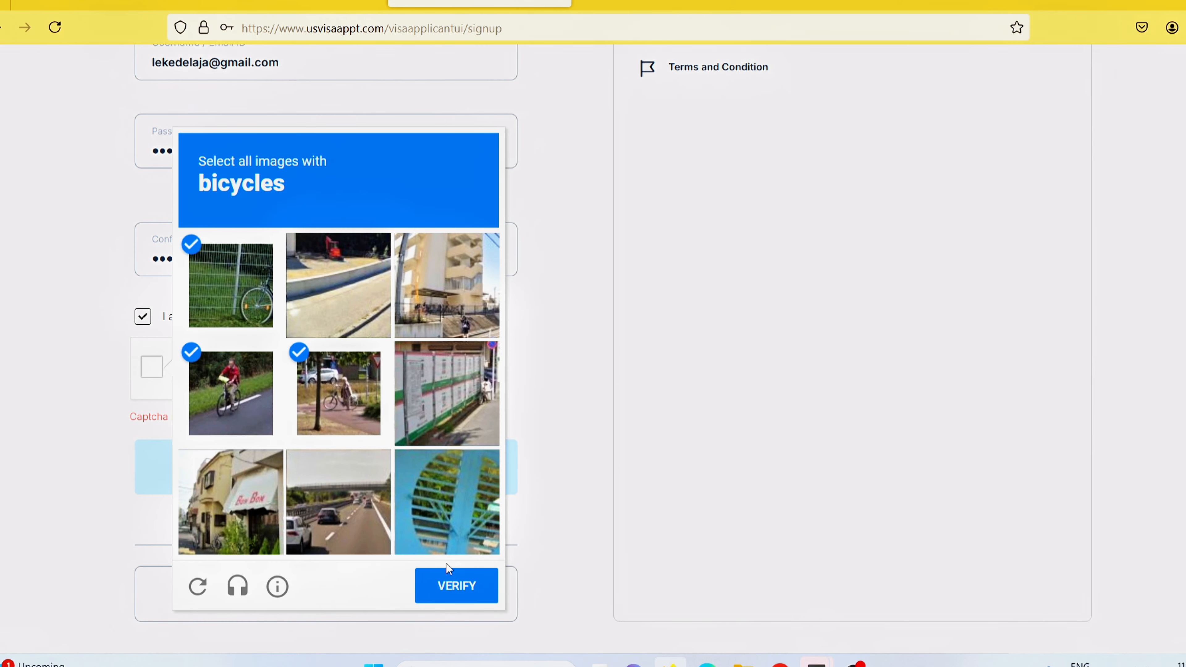
left_click(480, 595)
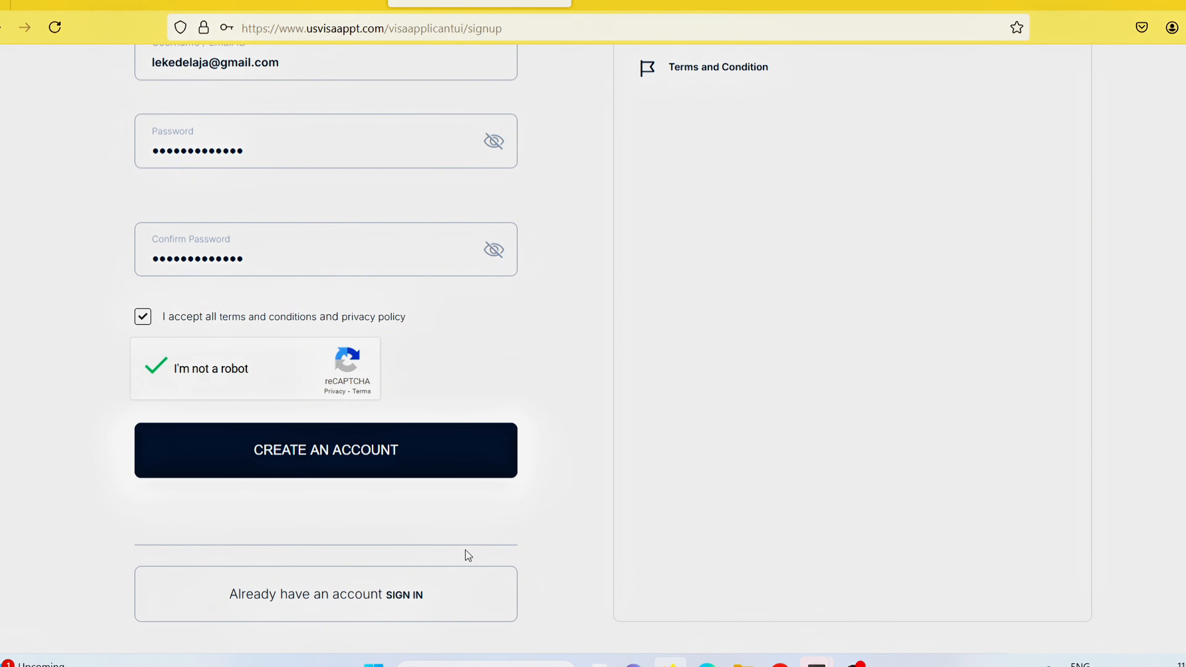
left_click(316, 462)
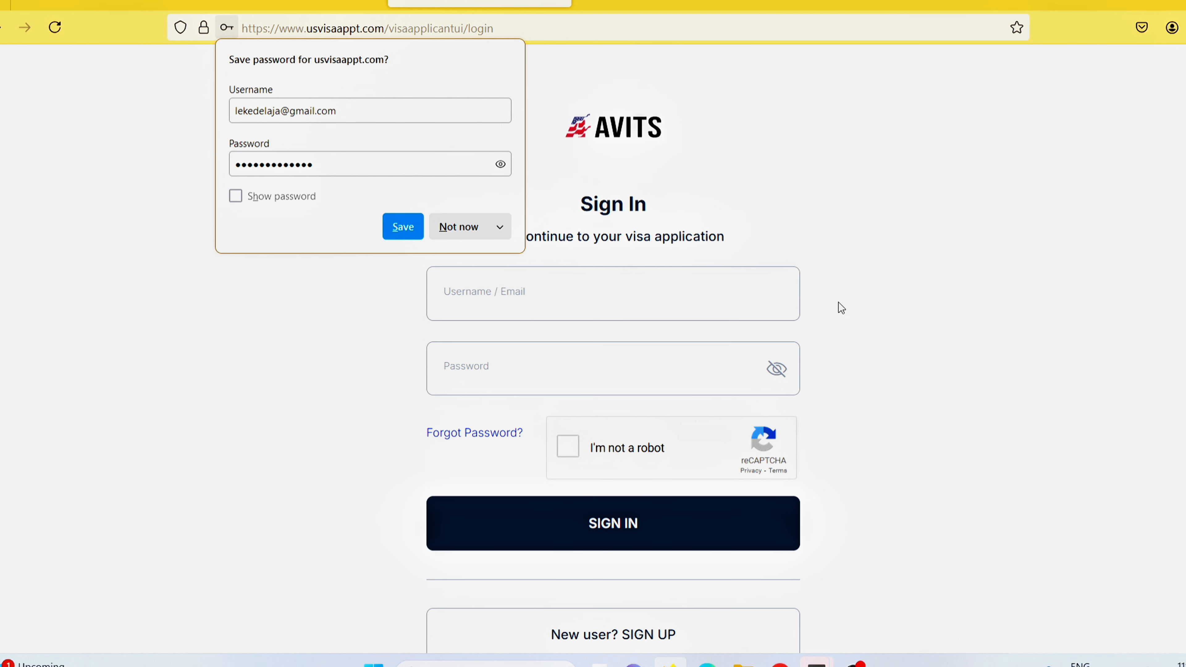
Bring the Chrome window with the Gmail activation e-mail to the front.
mouse_move(780, 663)
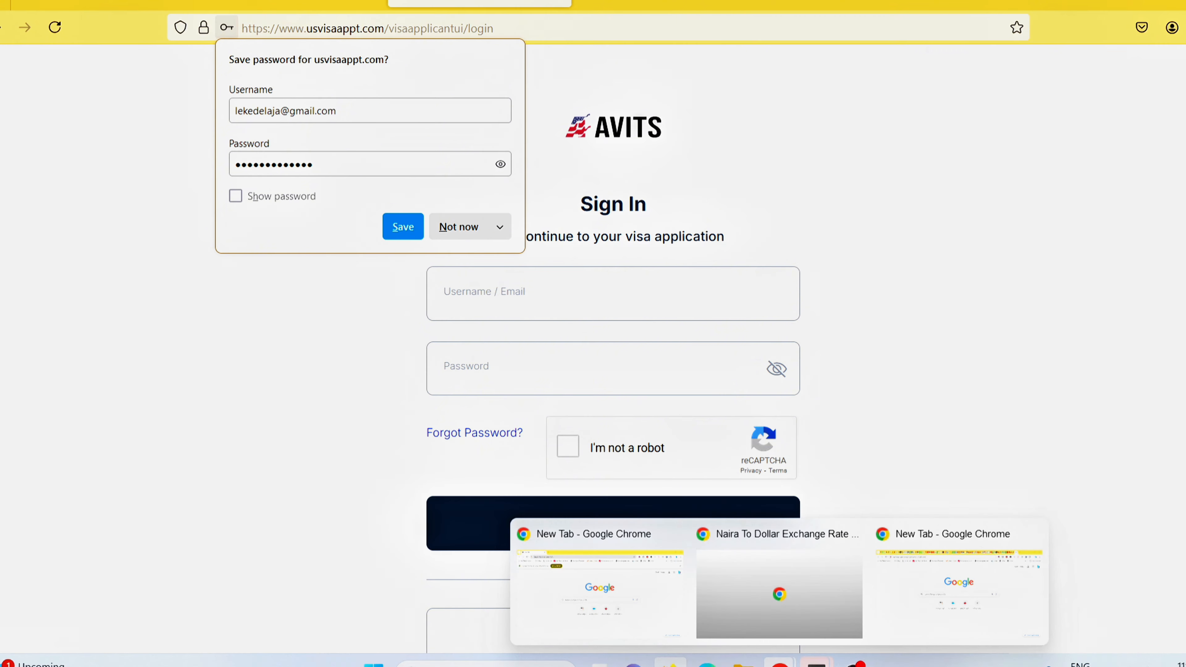
left_click(1000, 590)
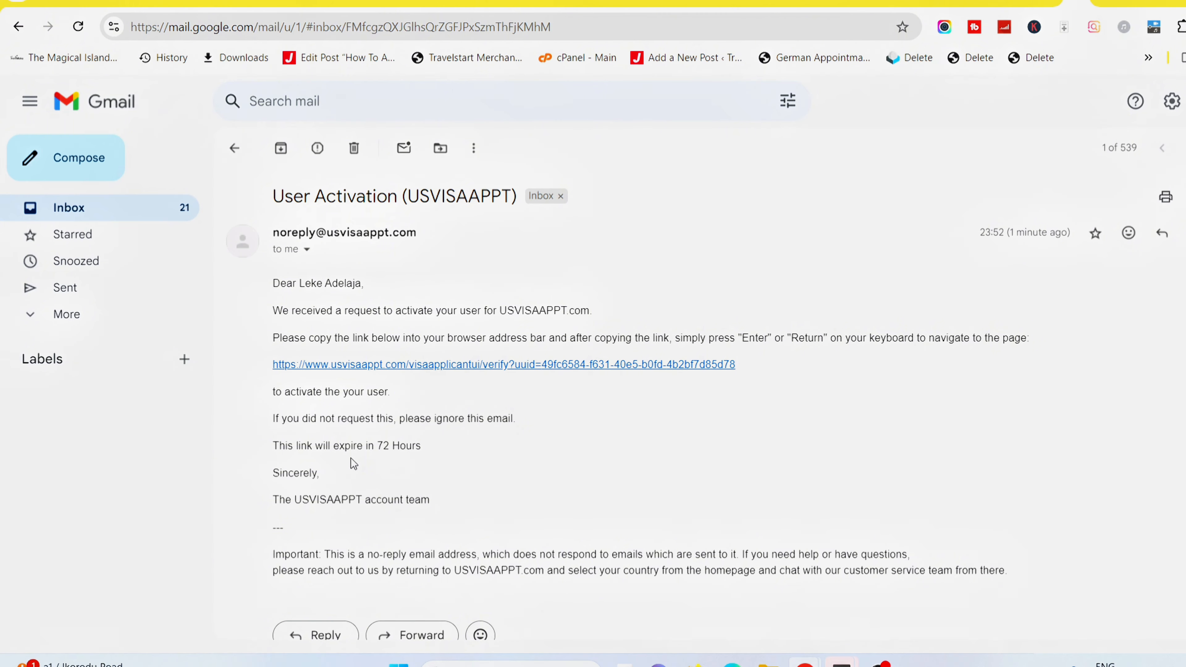
Copy the activation link address and return to the AVITS sign-in window.
right_click(528, 372)
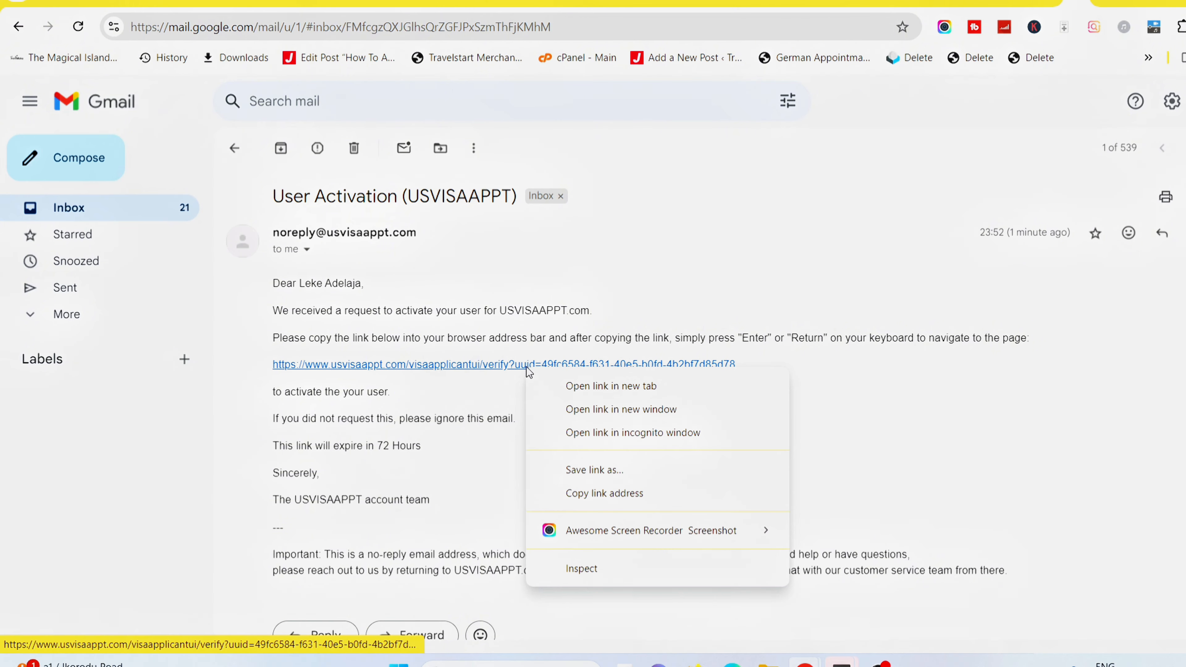
left_click(599, 493)
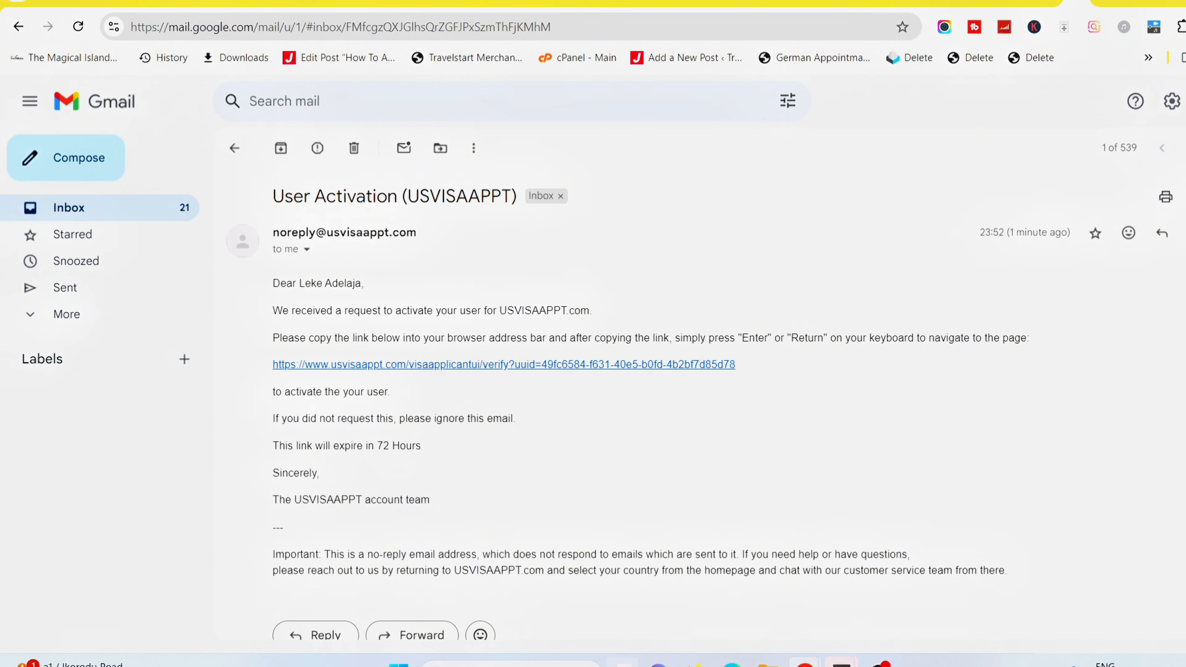
left_click(695, 664)
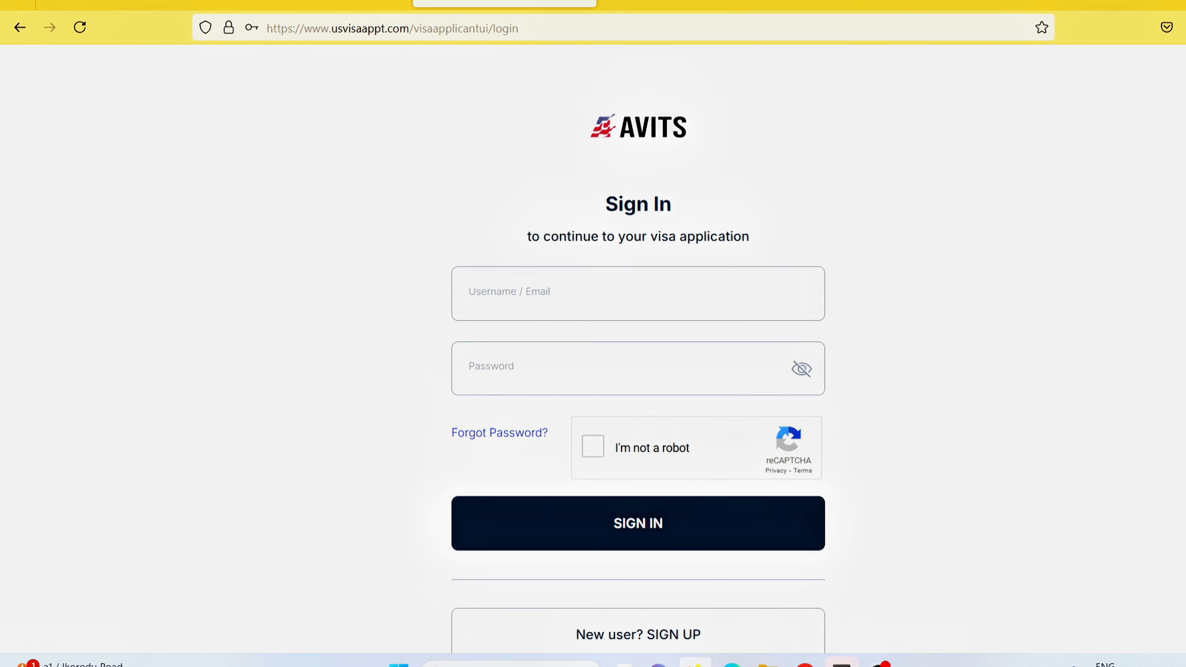
Paste the activation link into the address bar to activate the account.
left_click(541, 30)
key("Return")
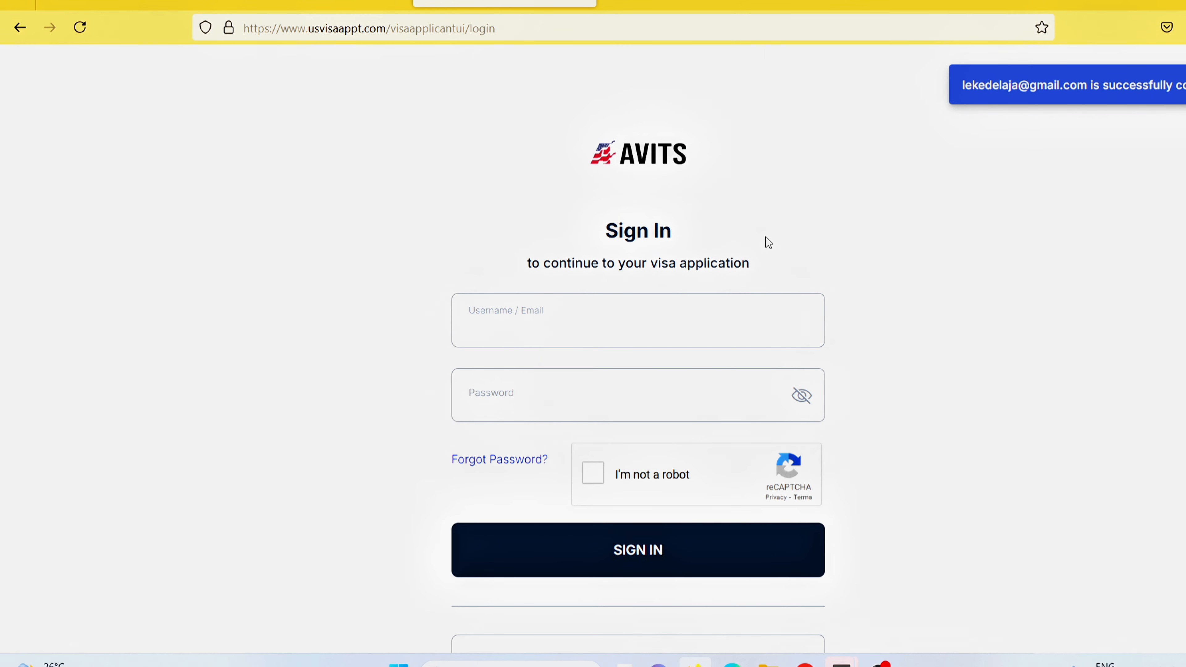
Sign in with the registered e-mail and password after passing the reCAPTCHA.
left_click(565, 317)
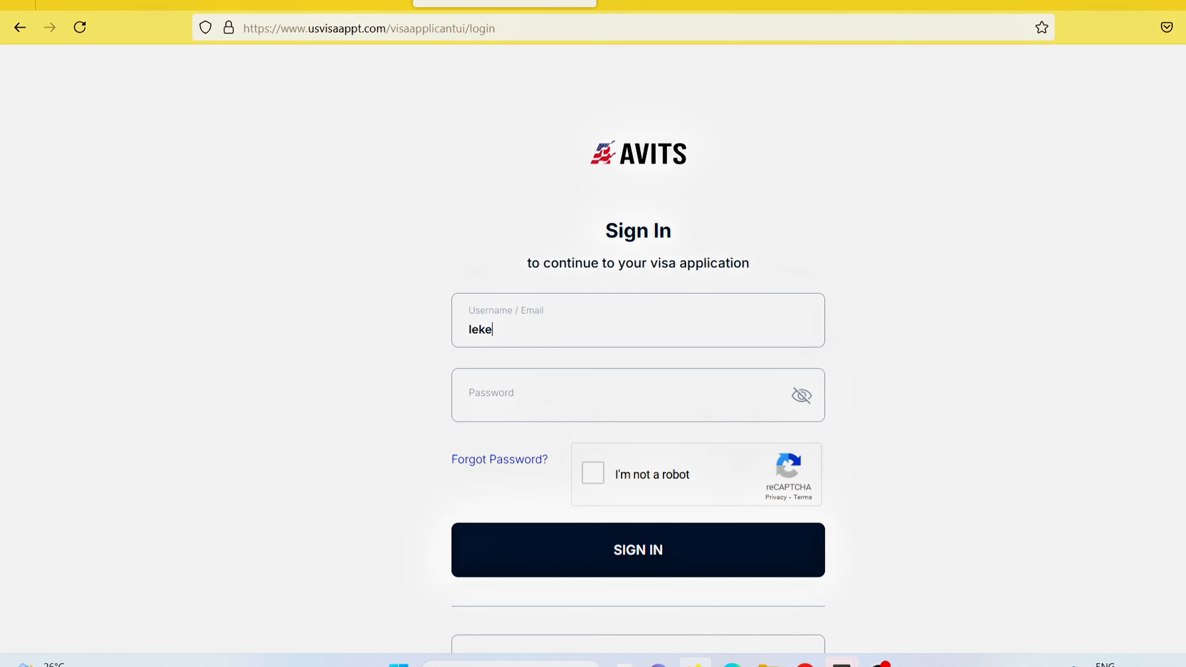
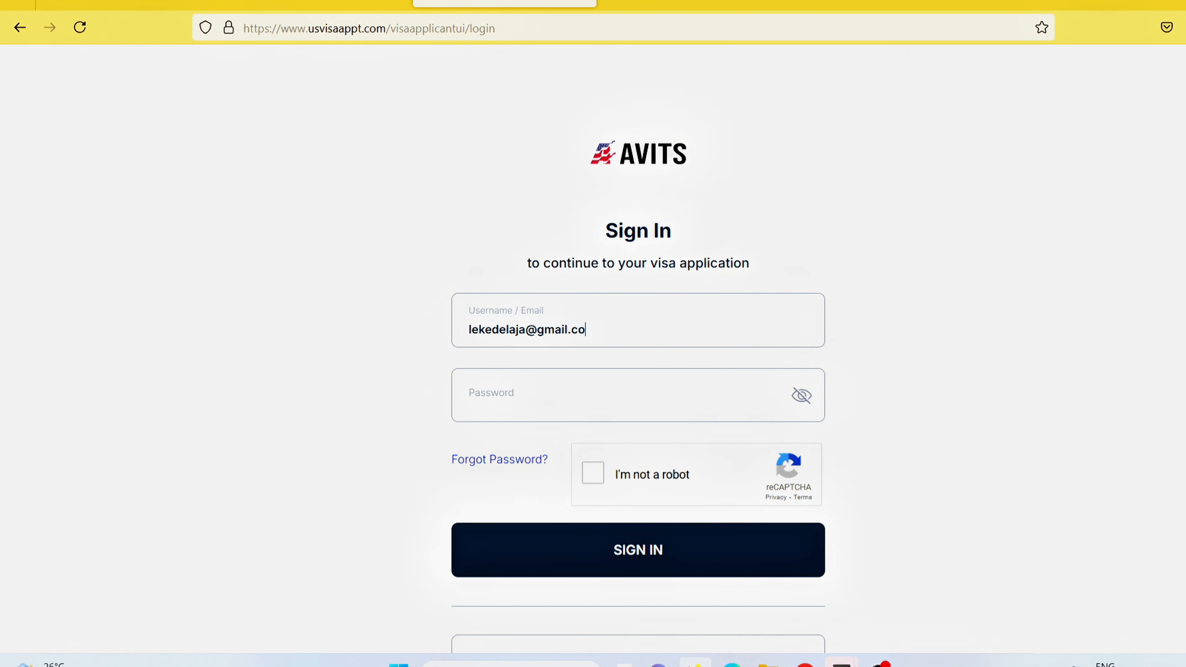
key("Tab")
type("•••••••••")
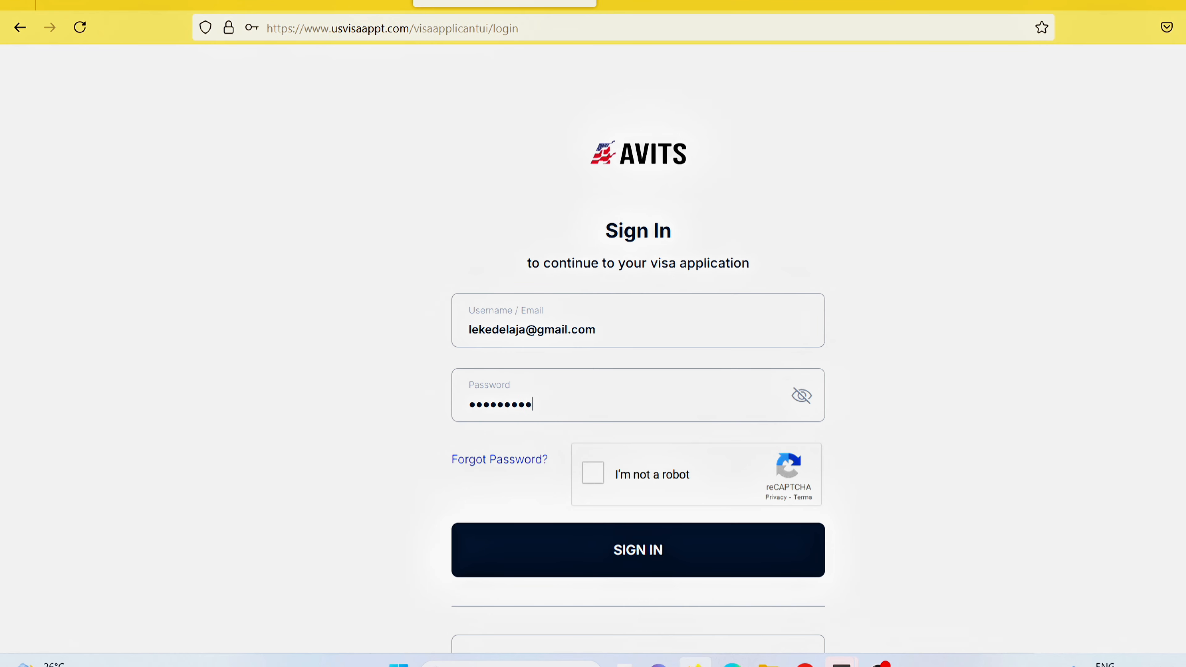
type("••••")
right_click(596, 477)
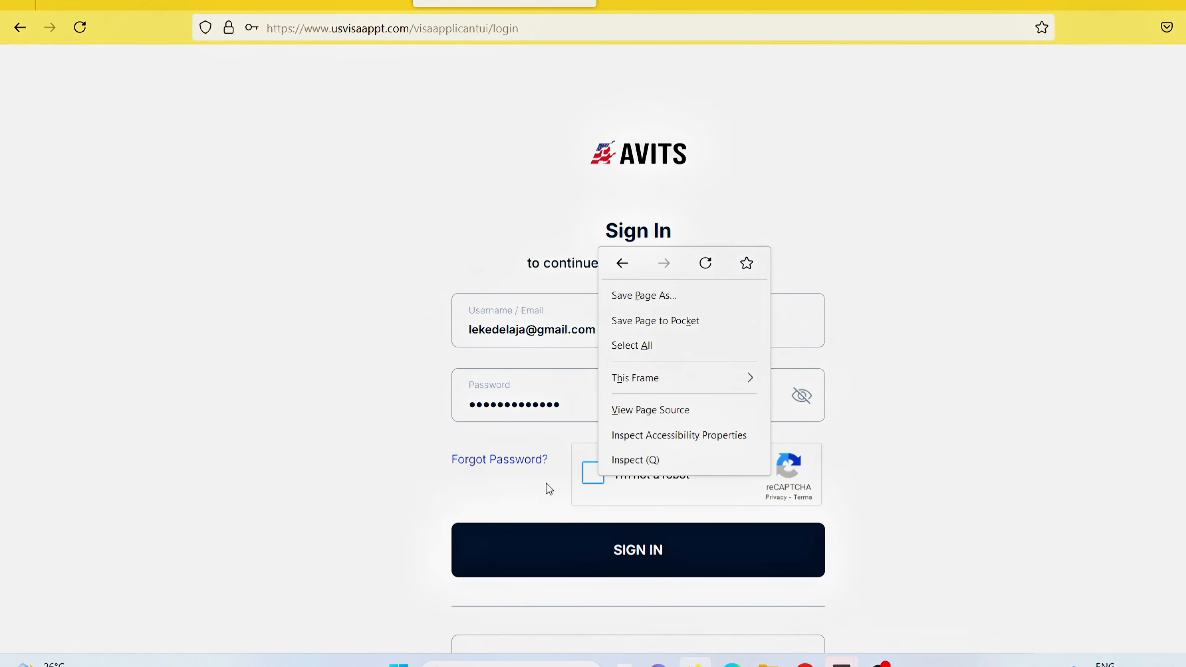
left_click(591, 475)
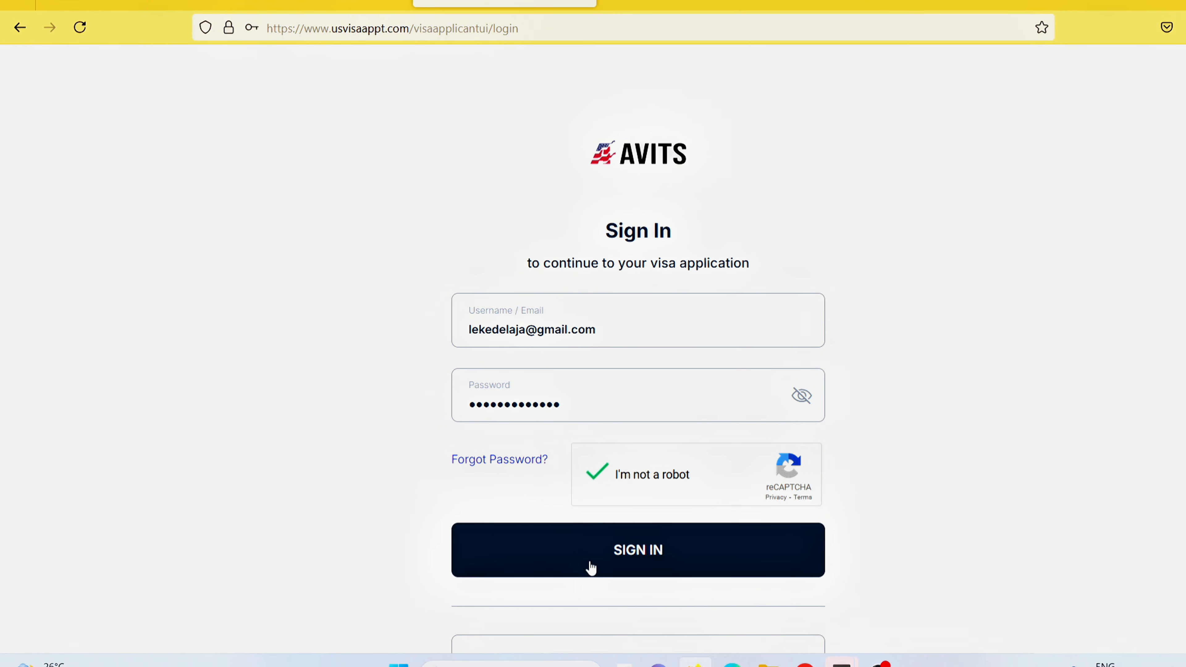
left_click(634, 556)
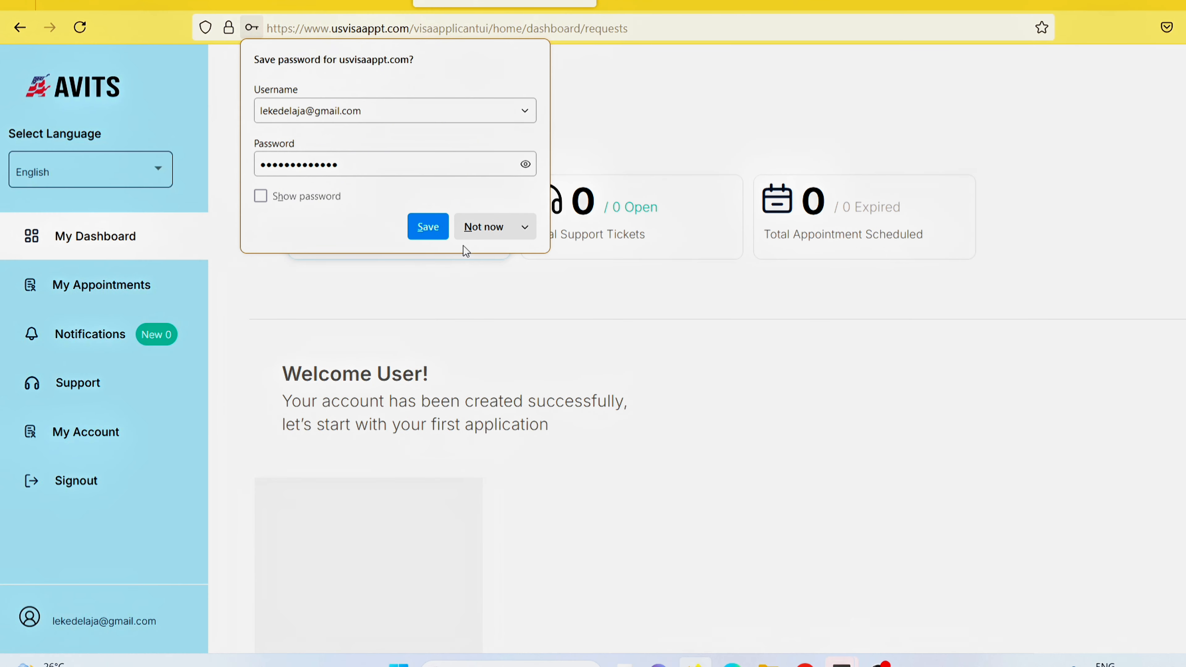
left_click(428, 228)
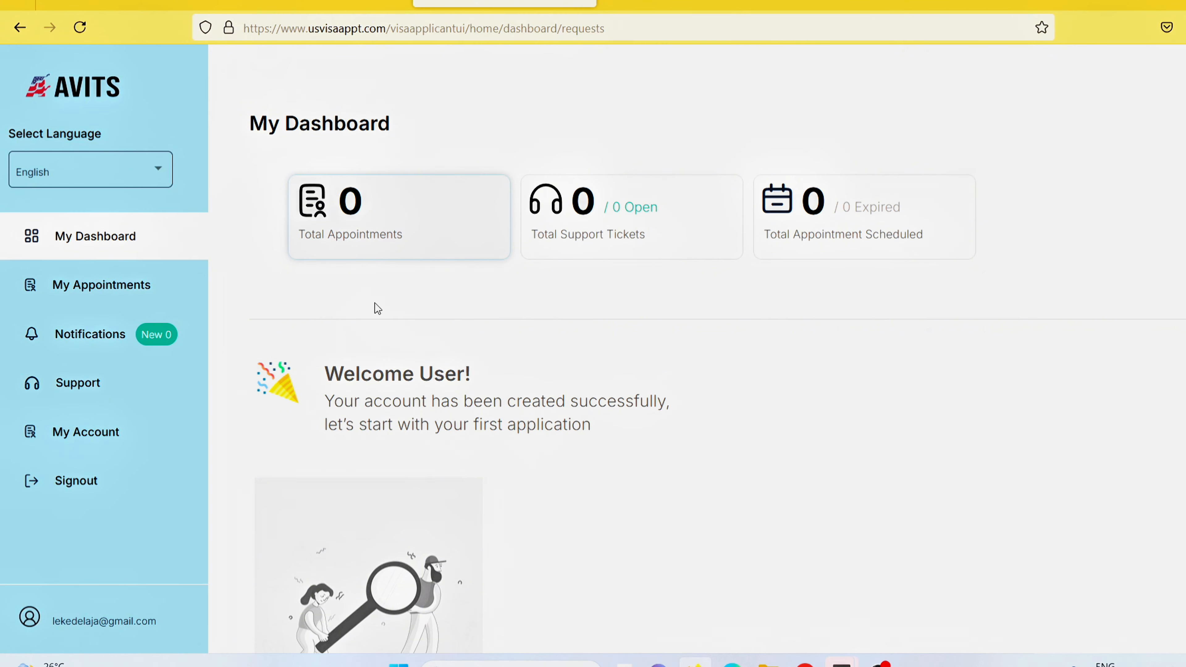
left_click(38, 184)
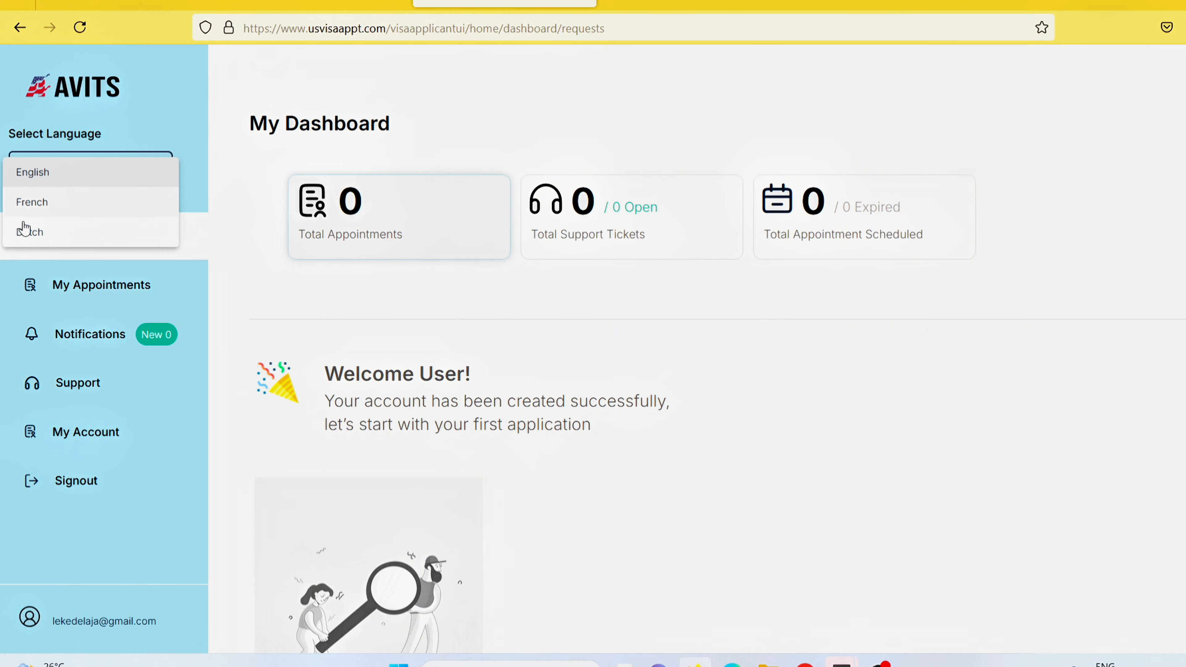
left_click(154, 131)
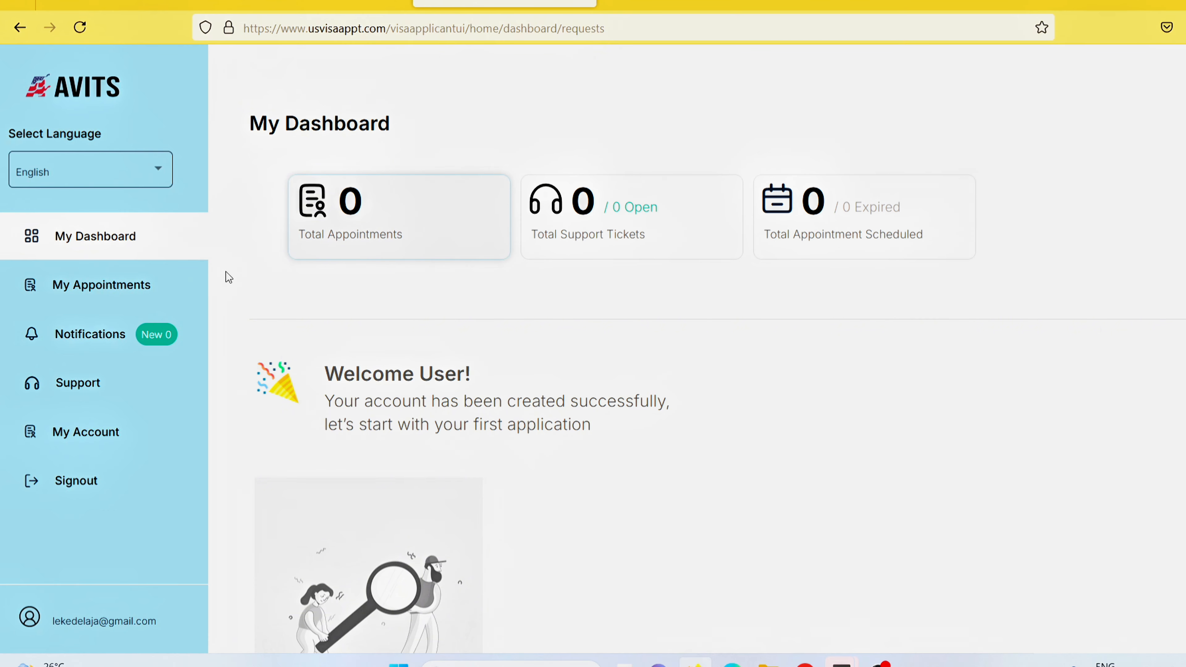
left_click(112, 283)
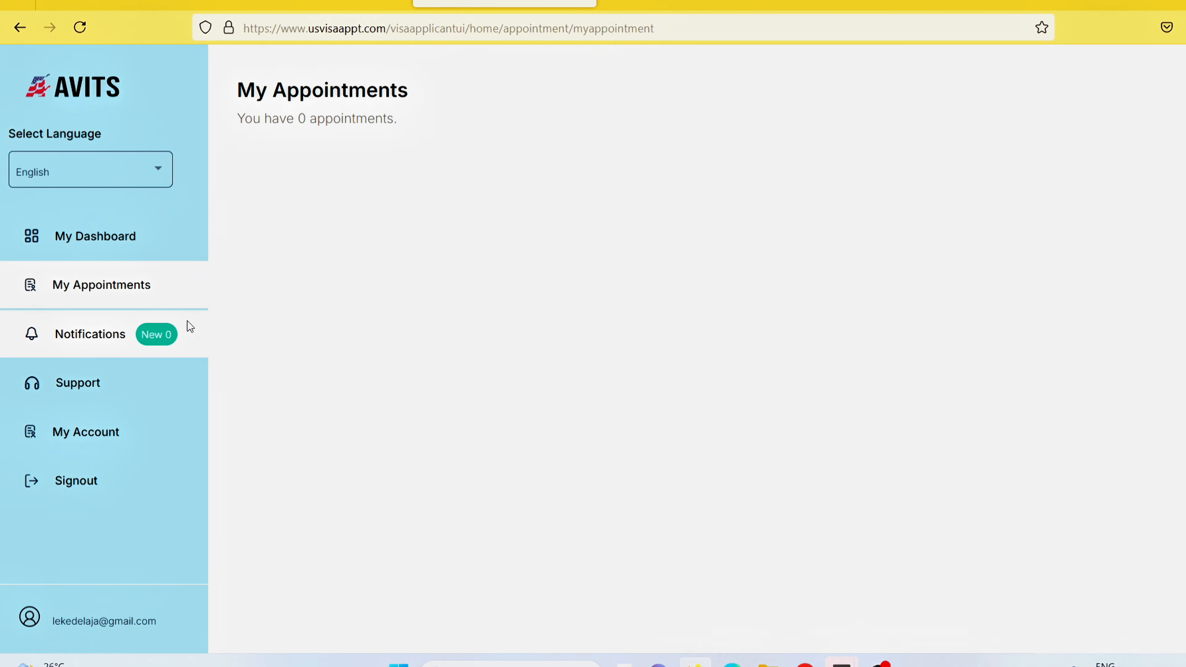
left_click(86, 329)
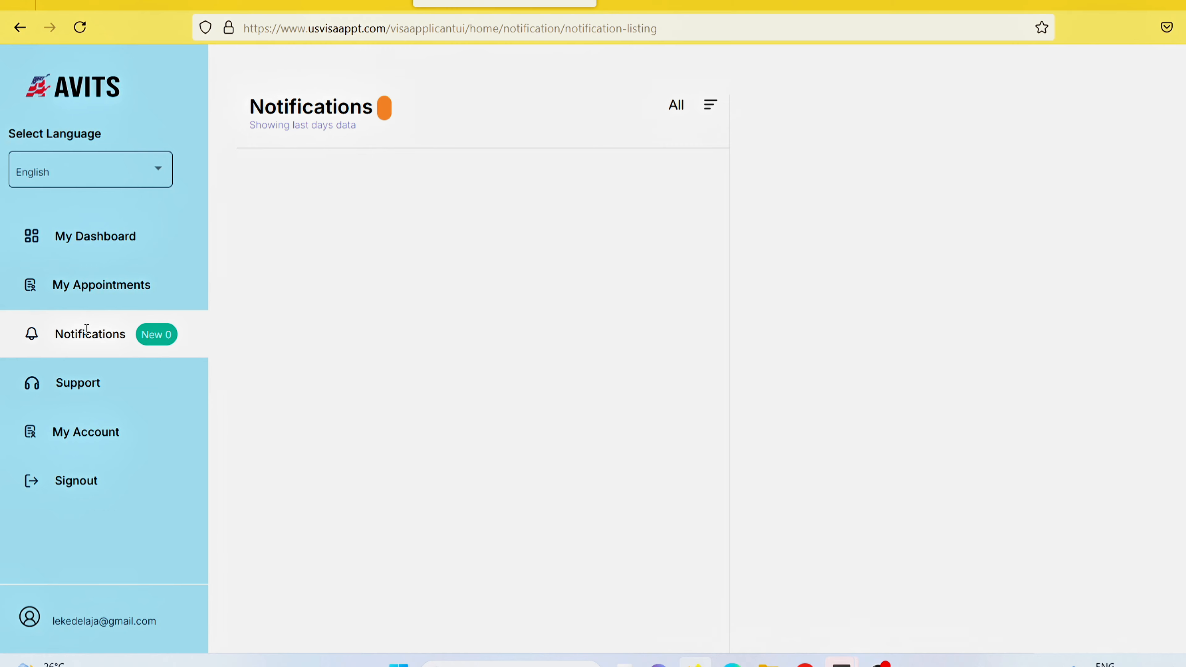
left_click(80, 383)
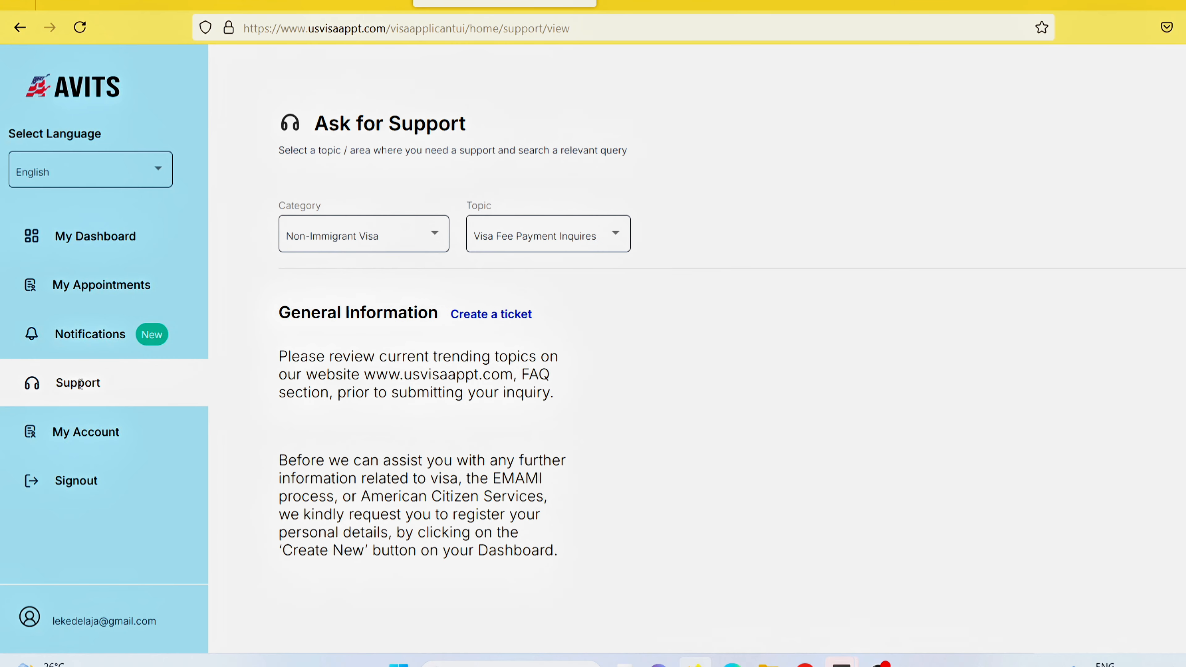
left_click(78, 438)
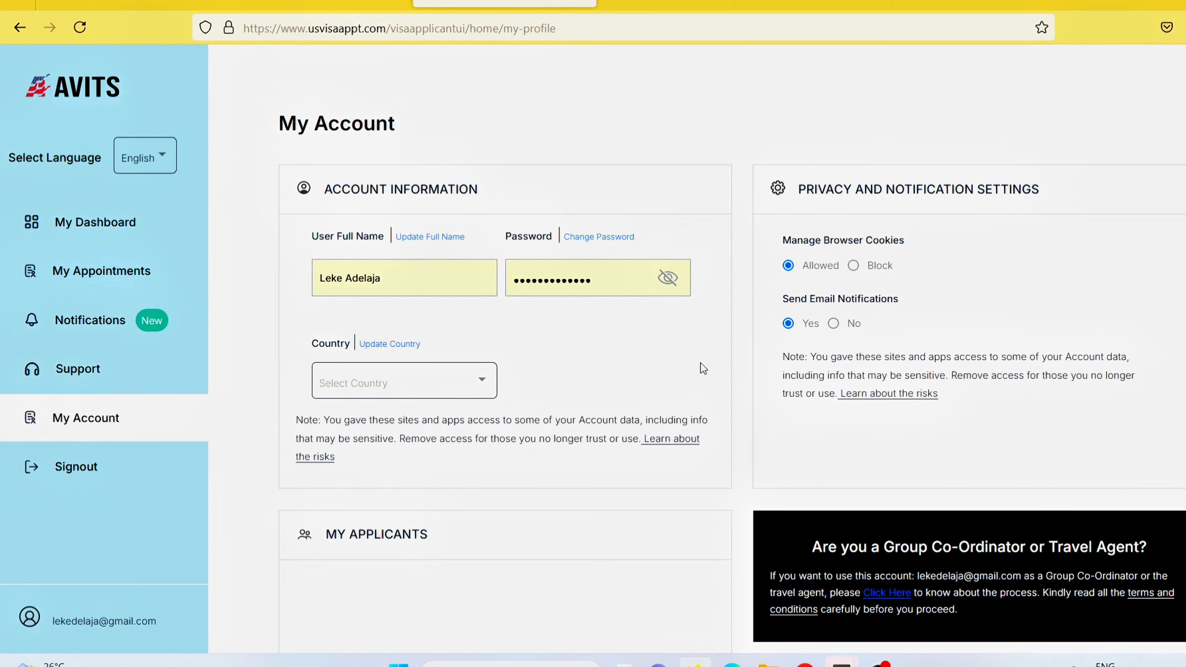
scroll(707, 367, "down", 1)
scroll(707, 368, "down", 5)
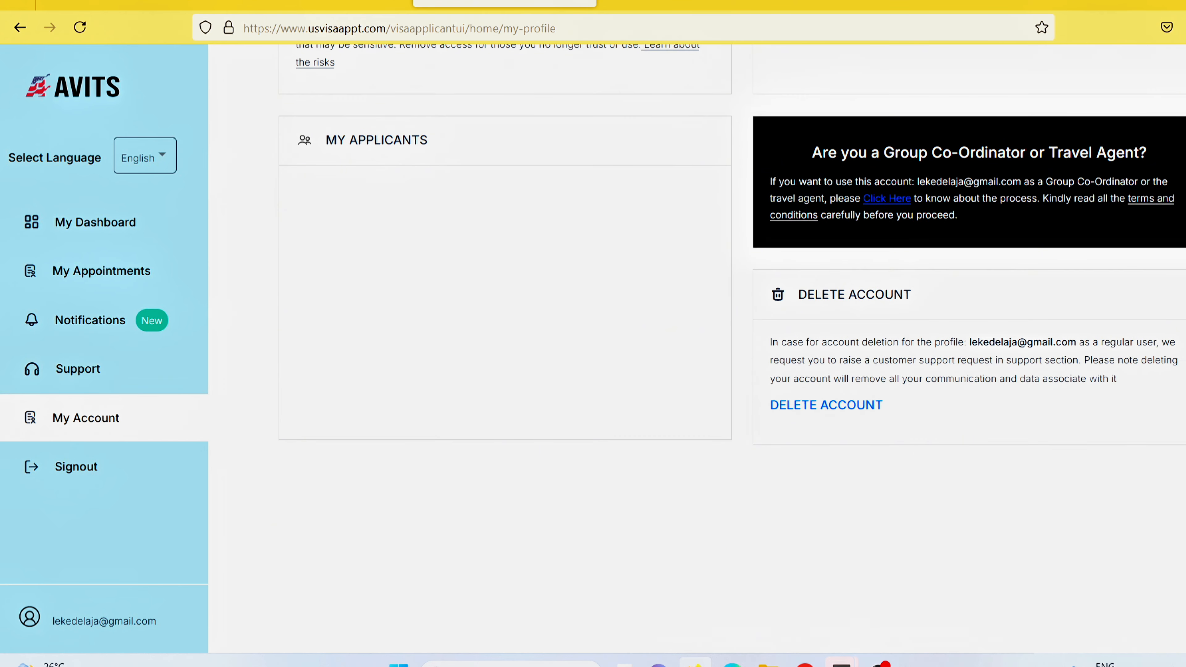
scroll(706, 367, "up", 3)
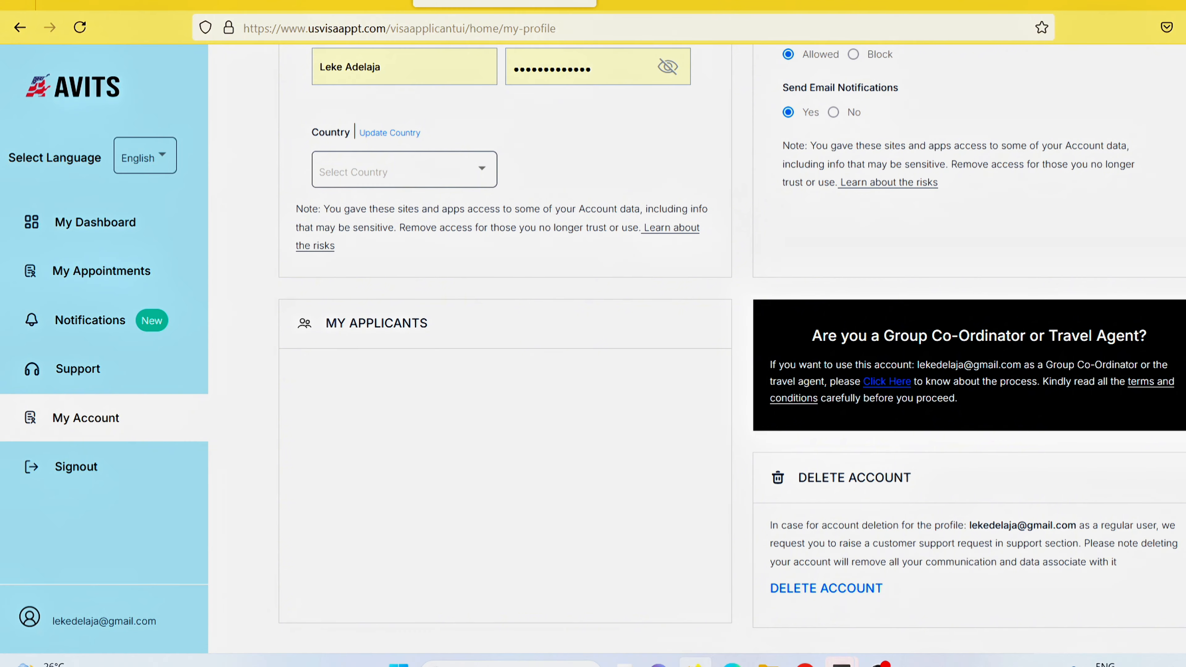
scroll(707, 367, "up", 3)
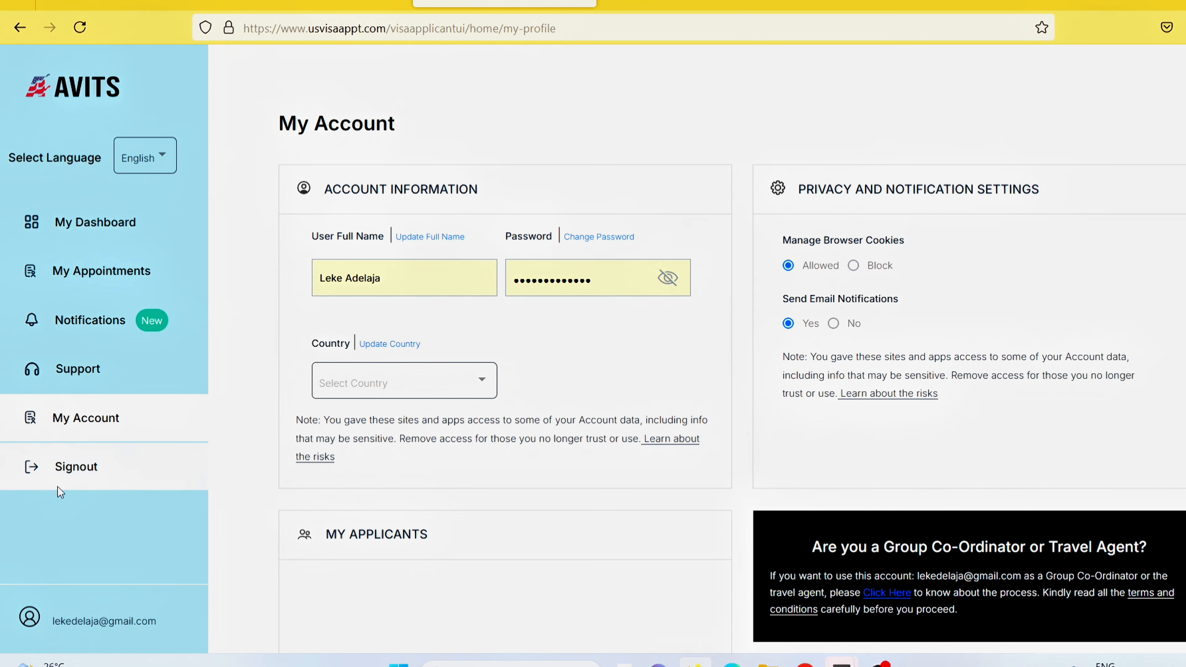
left_click(95, 223)
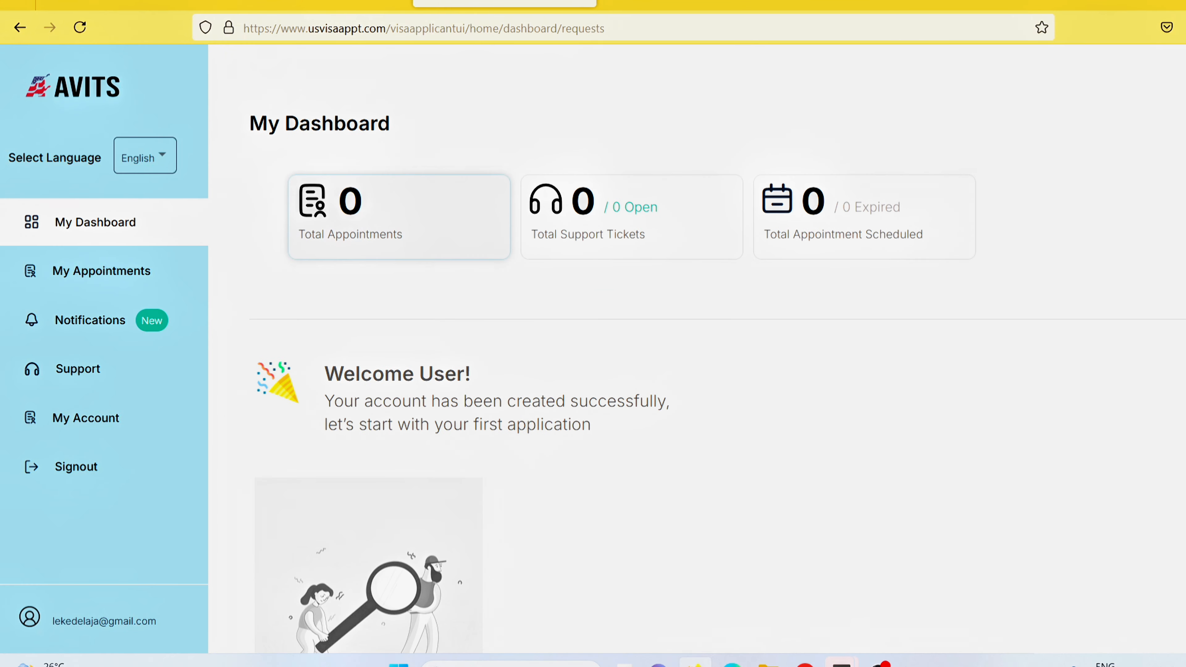
scroll(613, 333, "down", 2)
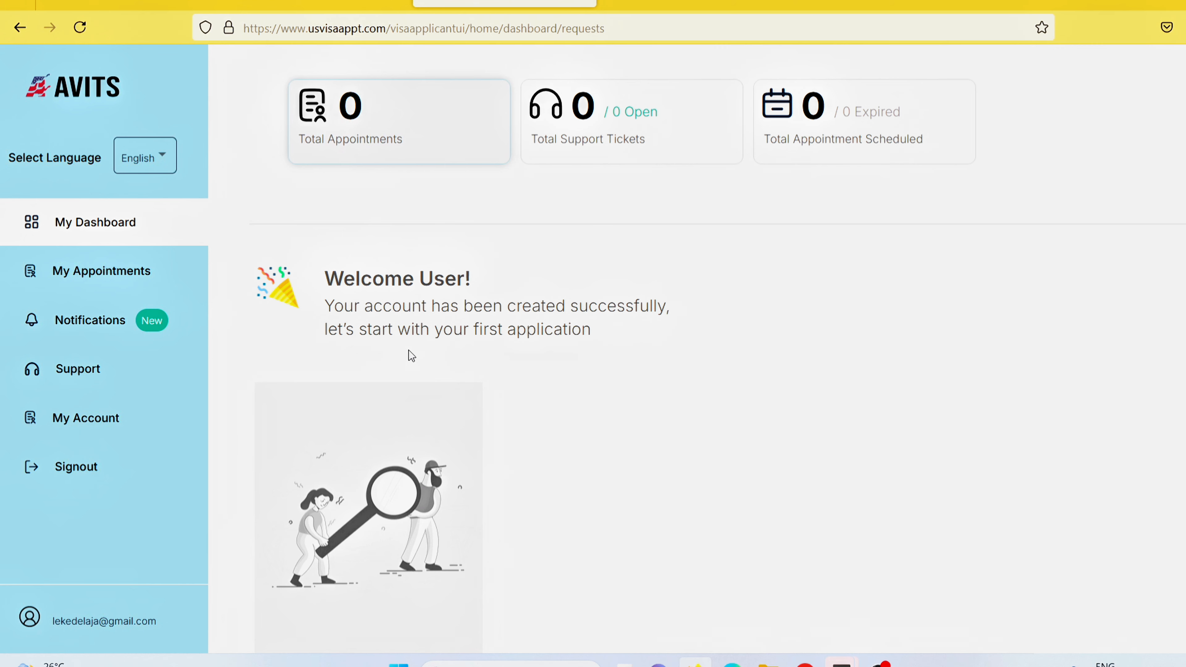
scroll(1076, 280, "down", 15)
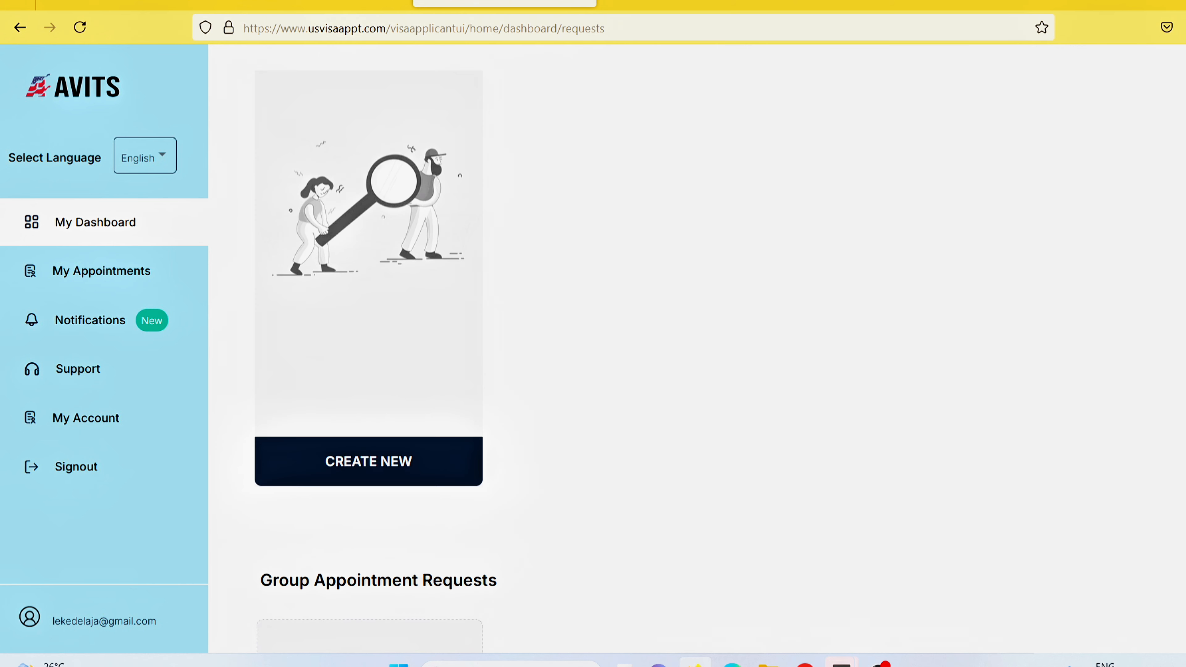
scroll(696, 348, "up", 5)
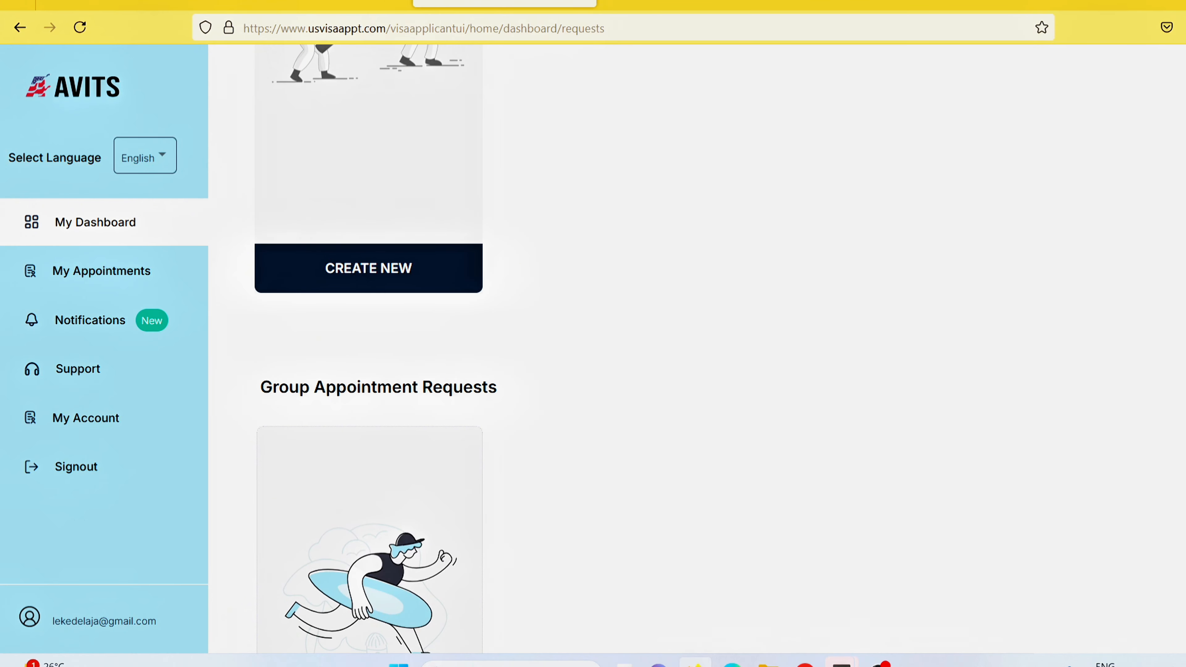
scroll(696, 348, "down", 5)
scroll(696, 348, "up", 8)
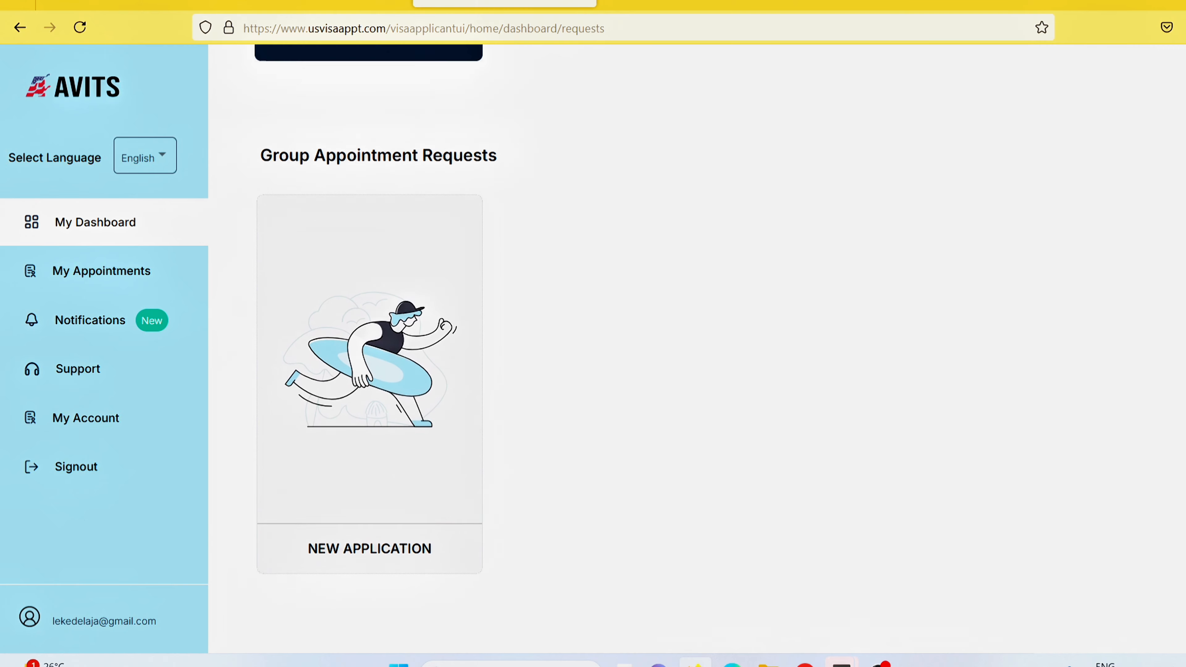
scroll(696, 348, "up", 2)
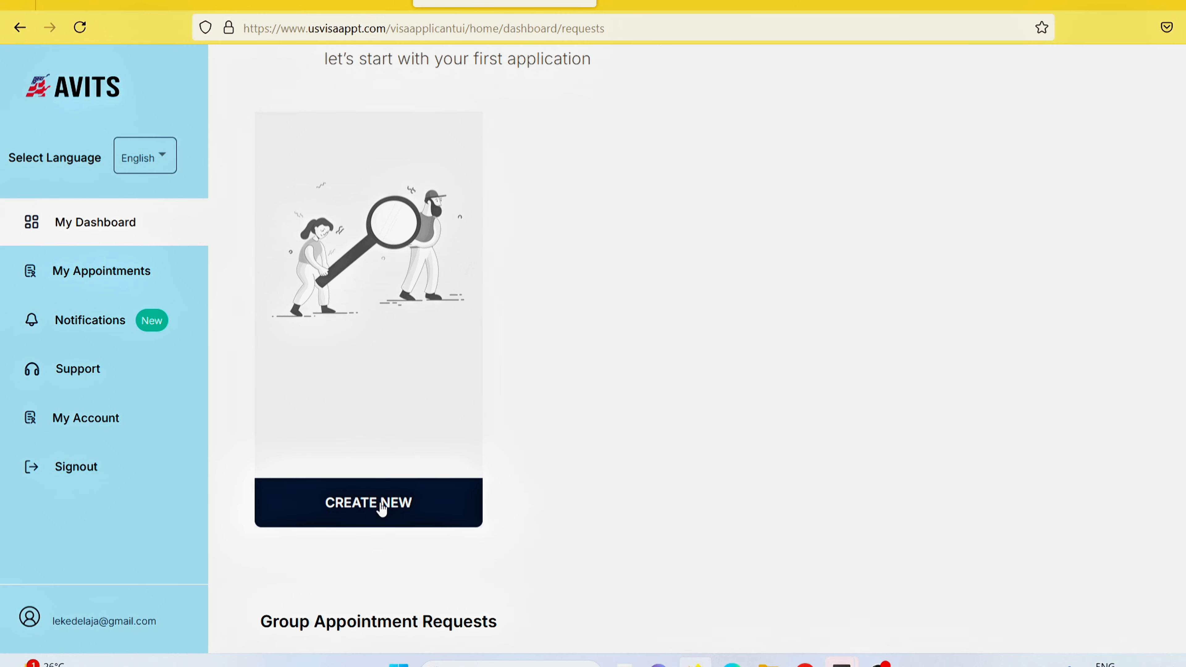
Start a new application and choose Nigeria as the mission.
left_click(380, 505)
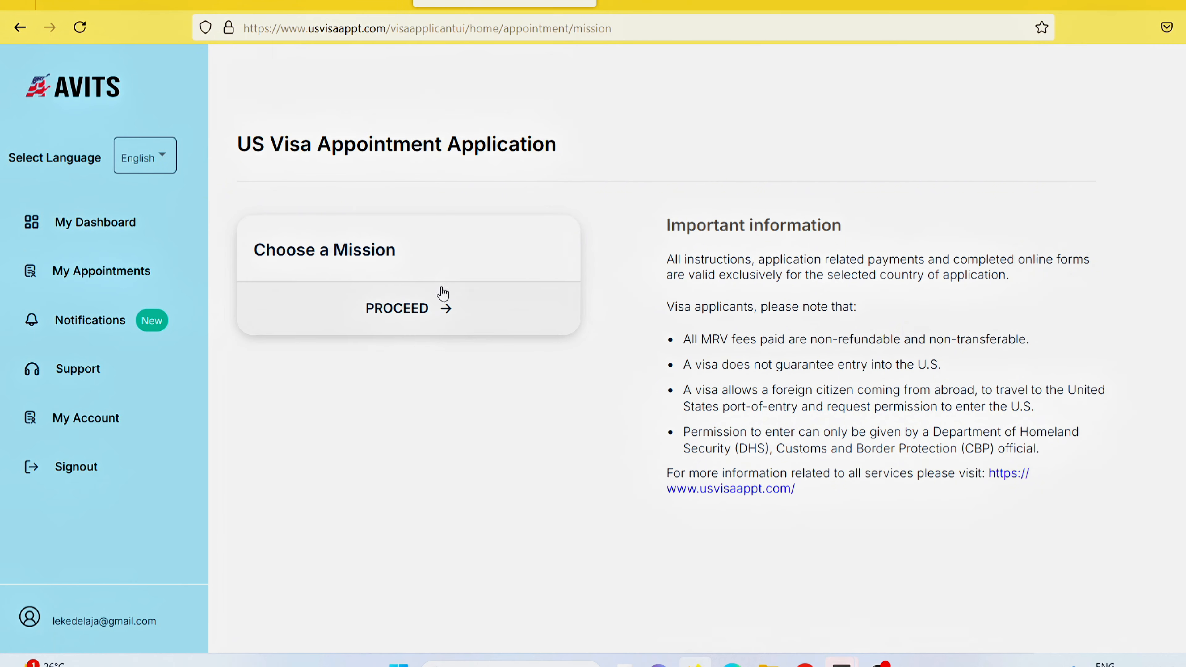
left_click(395, 309)
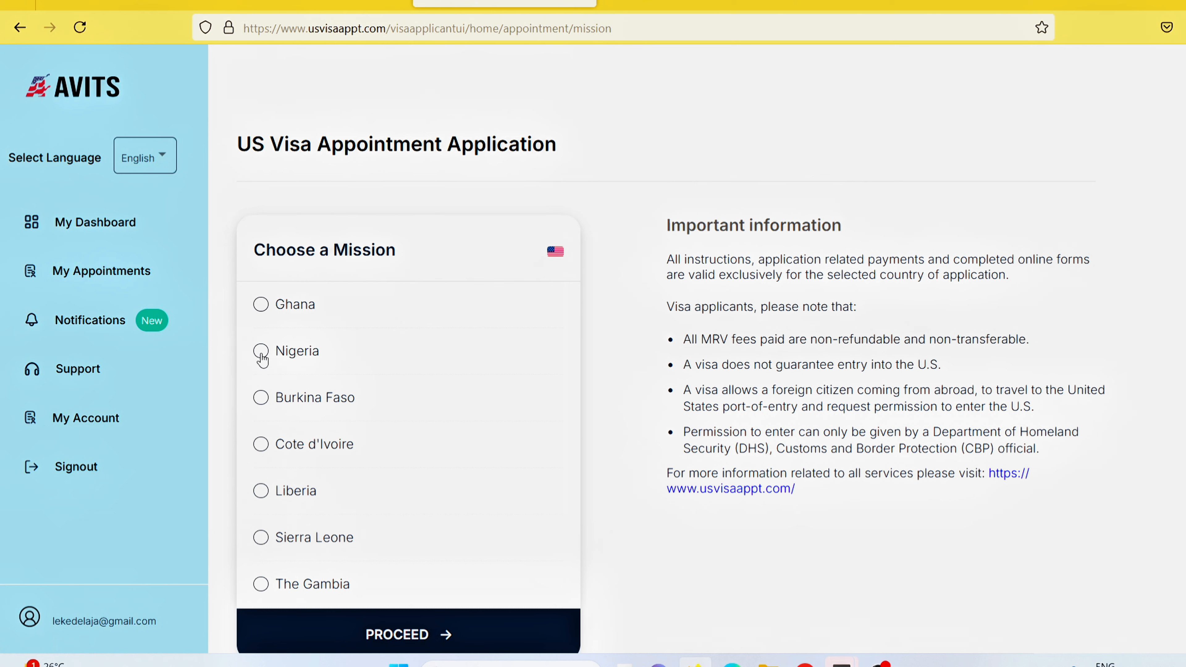
left_click(276, 355)
left_click(419, 639)
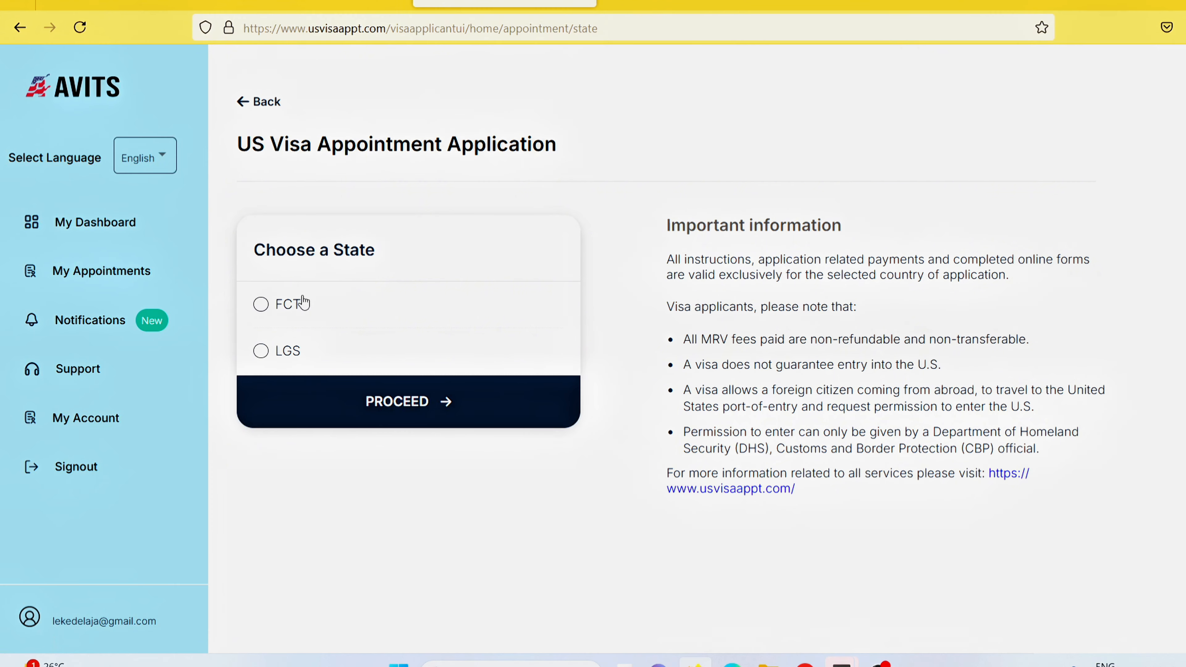
Select LGS as the state and confirm the country and state choice.
left_click(261, 352)
left_click(274, 304)
left_click(259, 355)
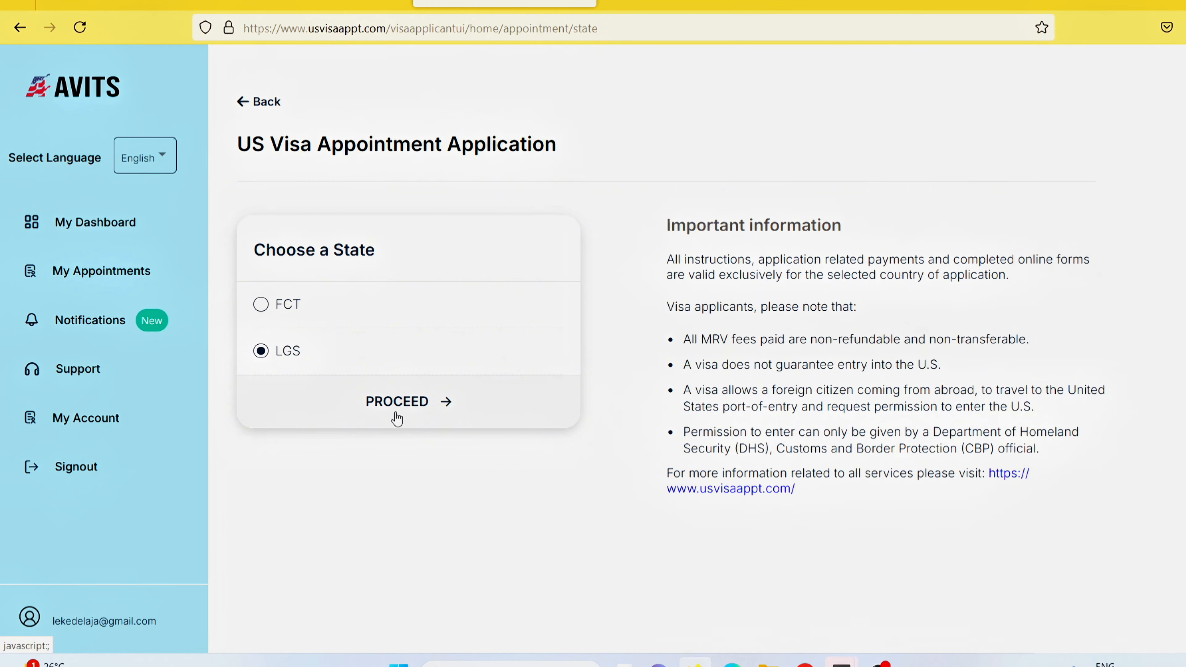
left_click(411, 403)
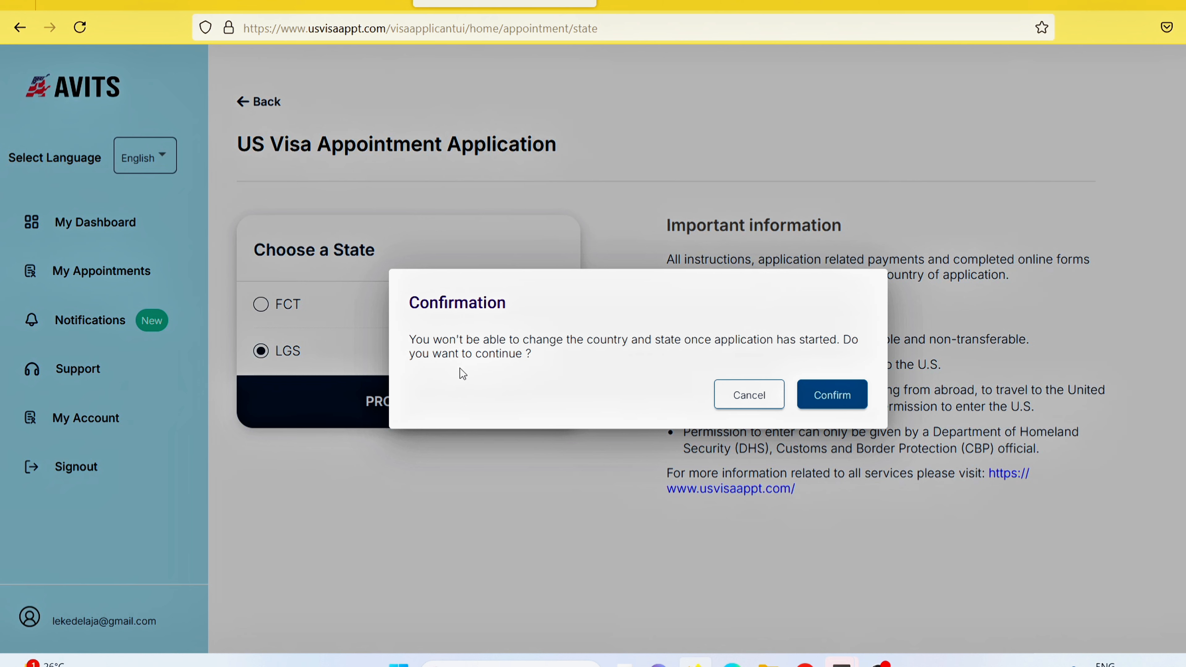
left_click(841, 392)
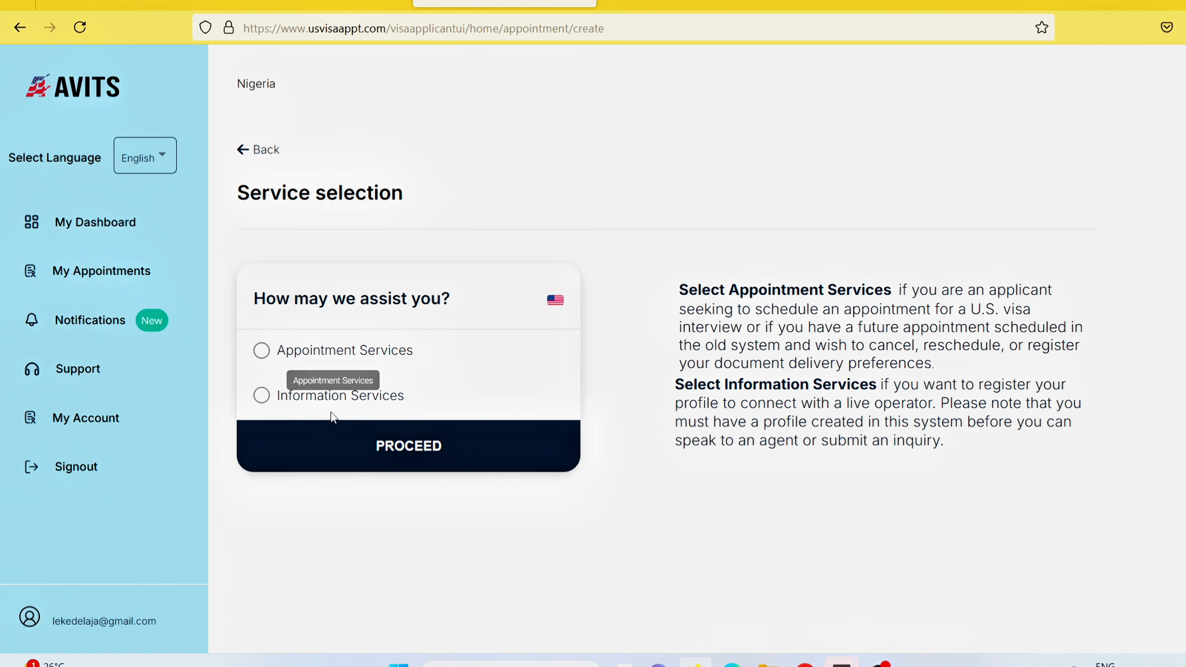
Choose Appointment Services, then Non-immigrant Visa, then the VisitorVisas category.
left_click(261, 358)
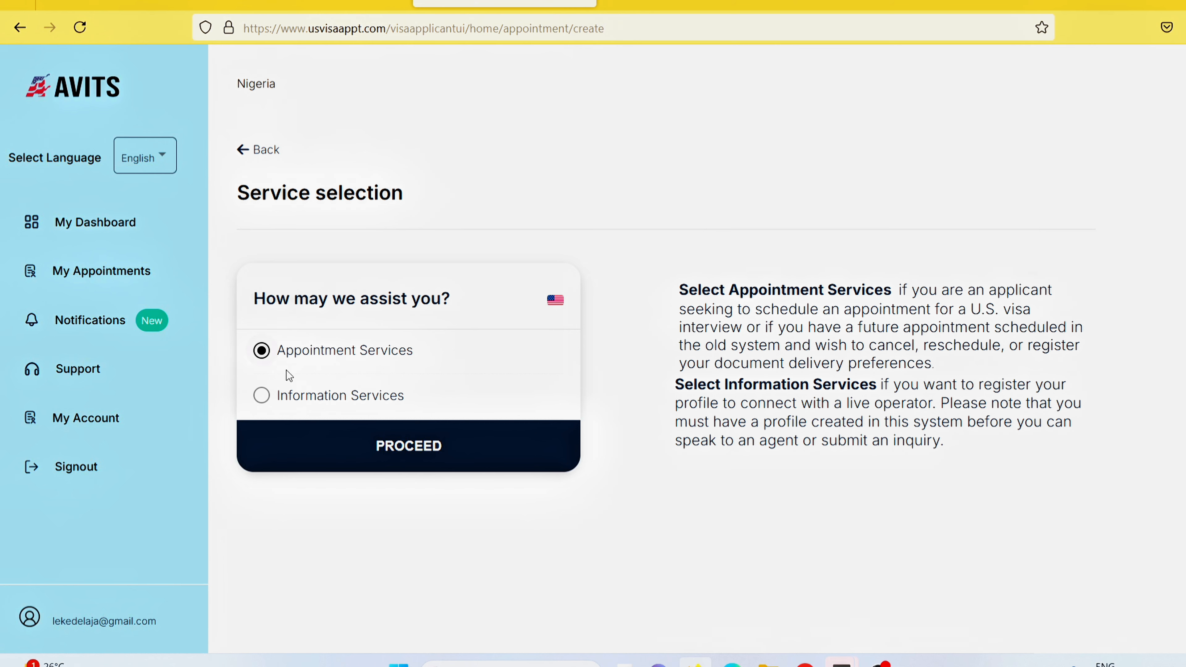
left_click(402, 449)
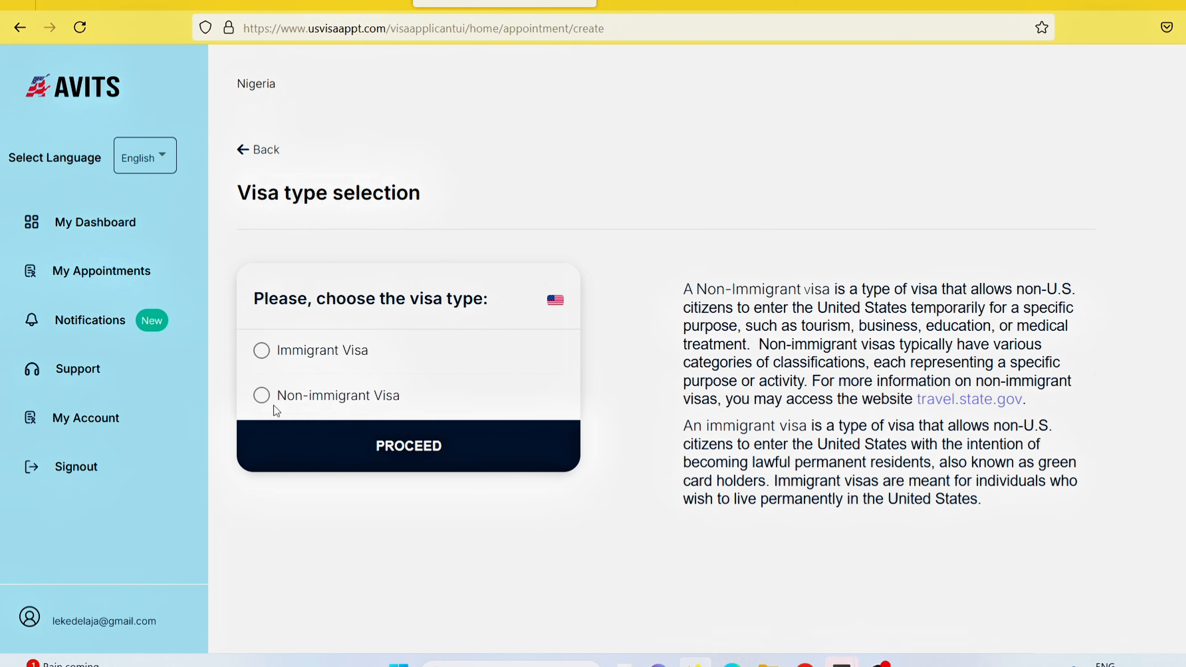
left_click(262, 395)
left_click(415, 457)
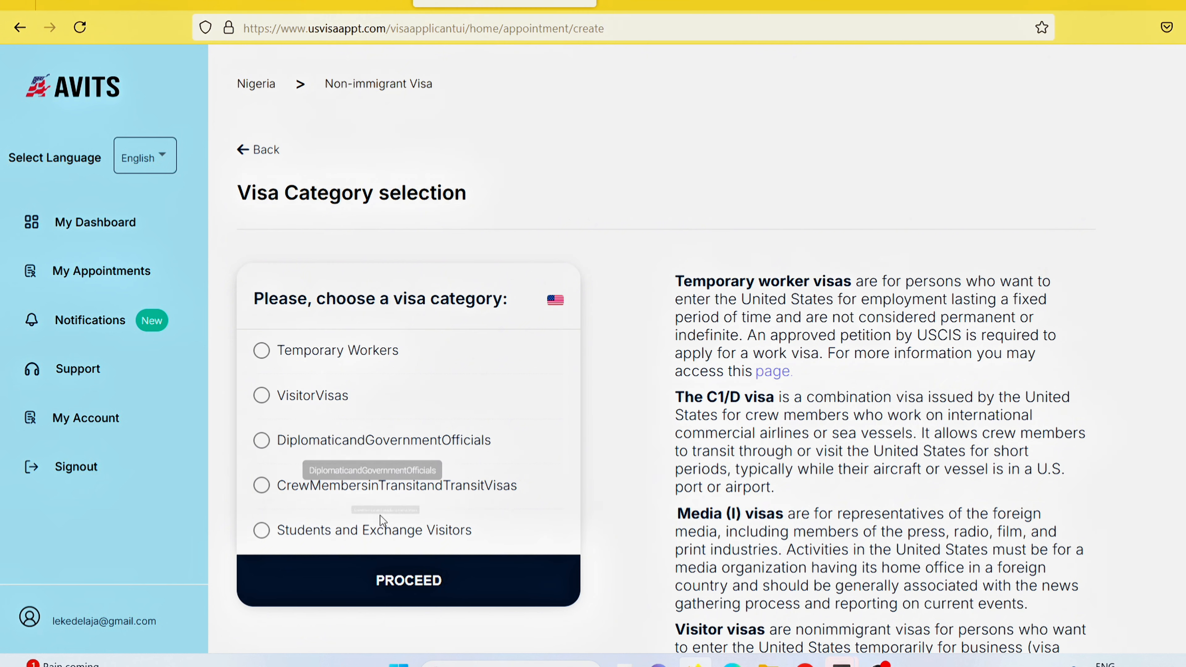
left_click(262, 395)
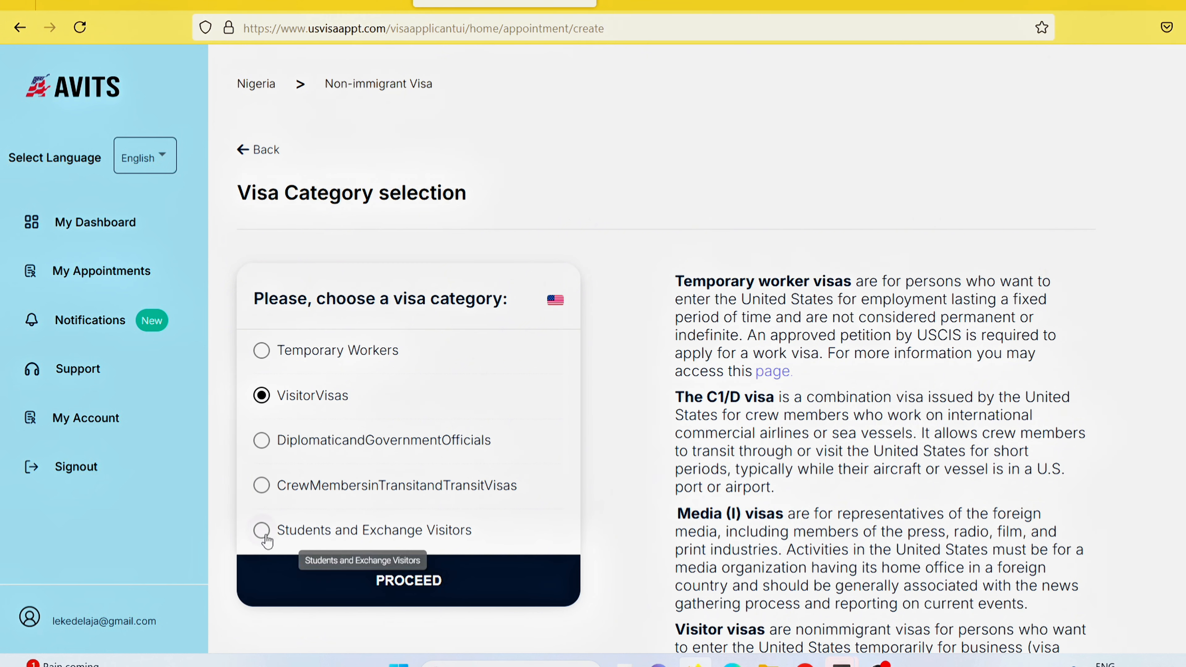
left_click(406, 589)
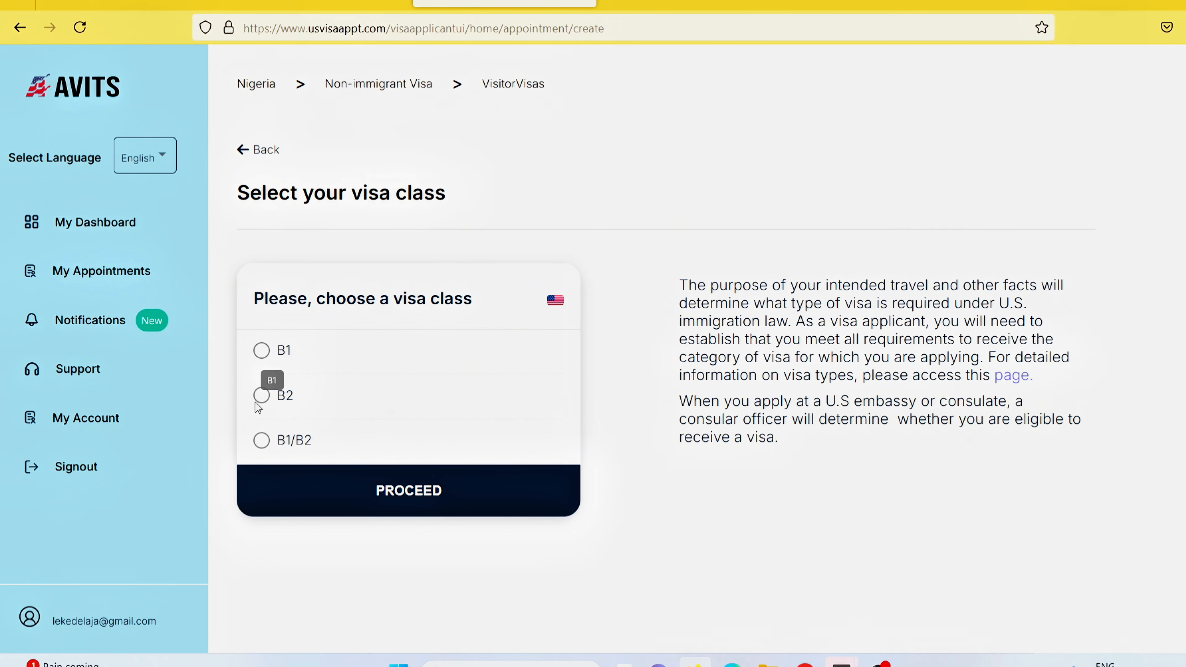
Choose the B1/B2 visa class with 1 adult applicant and continue to personal details.
left_click(261, 443)
left_click(395, 491)
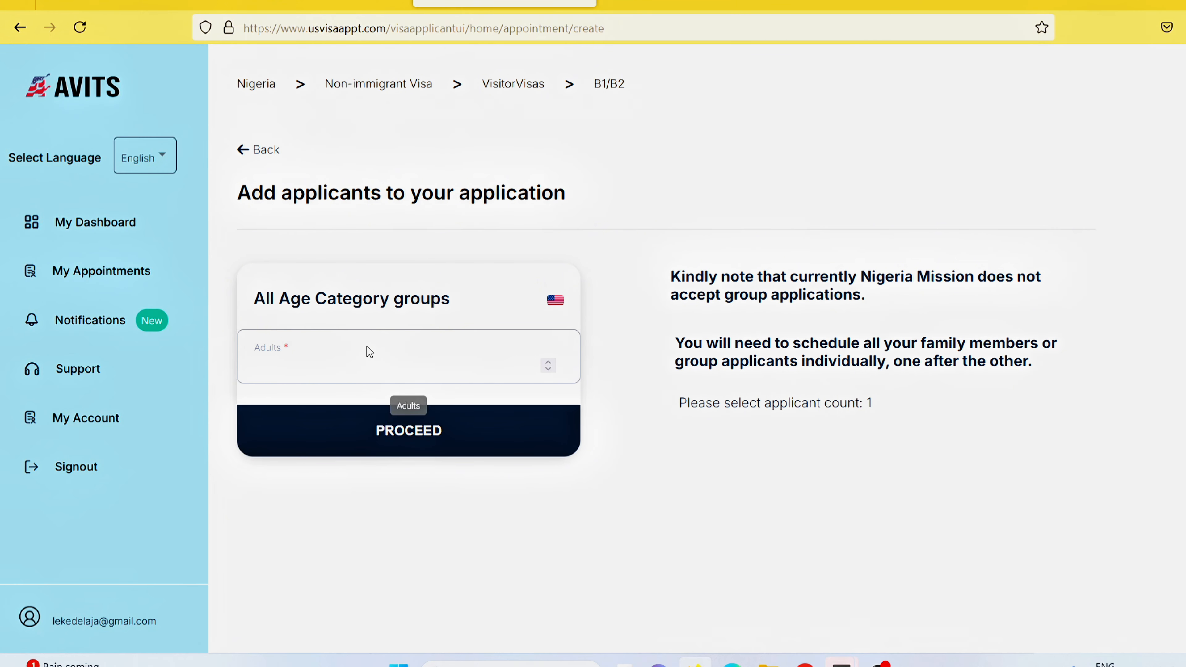
left_click(548, 362)
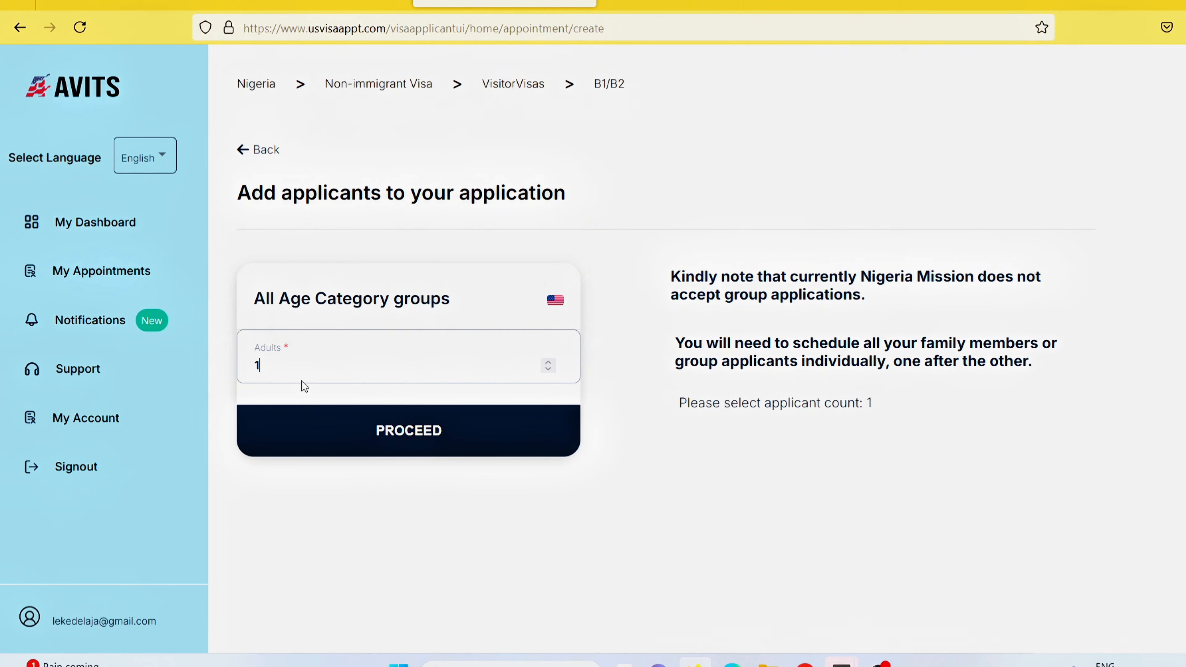
left_click(548, 362)
left_click(548, 362)
left_click(548, 362)
left_click(548, 363)
left_click(429, 437)
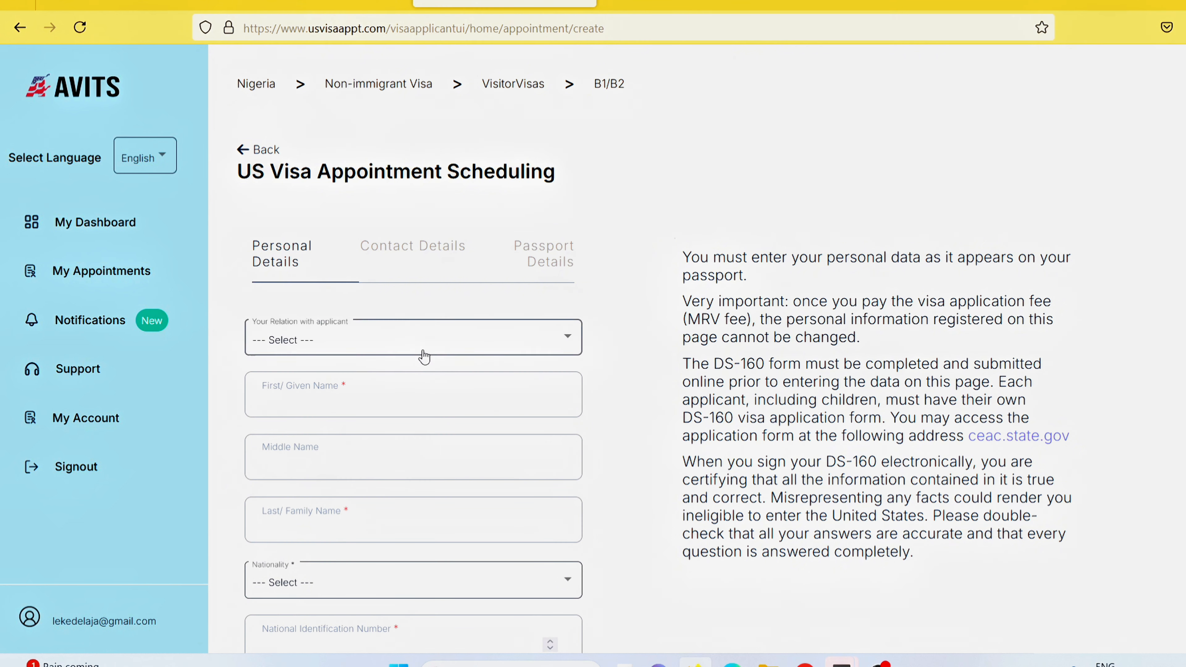
Set the relation to Self and enter the applicant's given and family names.
left_click(340, 343)
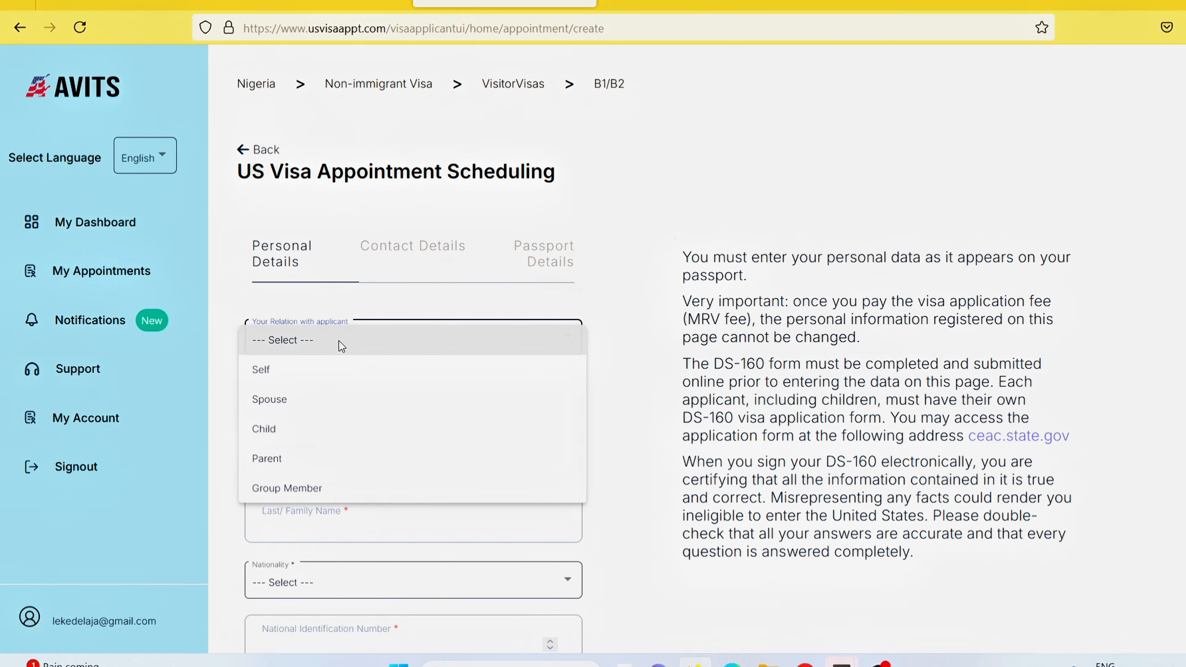
left_click(314, 370)
left_click(313, 404)
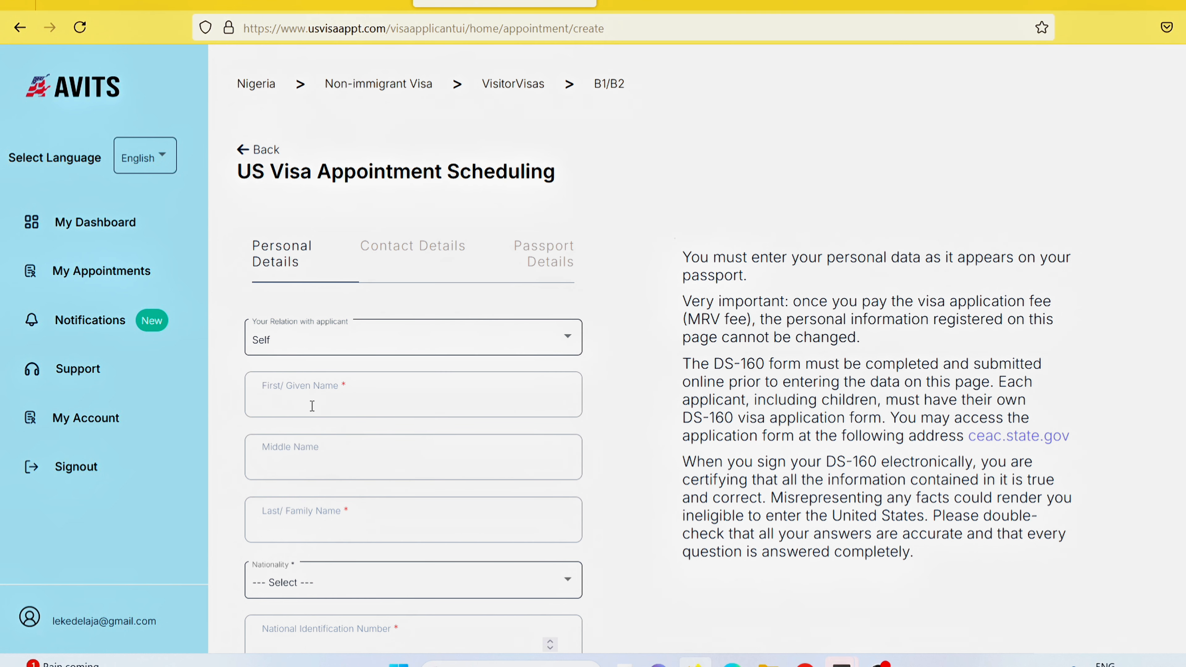
Select NIGERIA as the applicant's nationality.
scroll(449, 327, "down", 5)
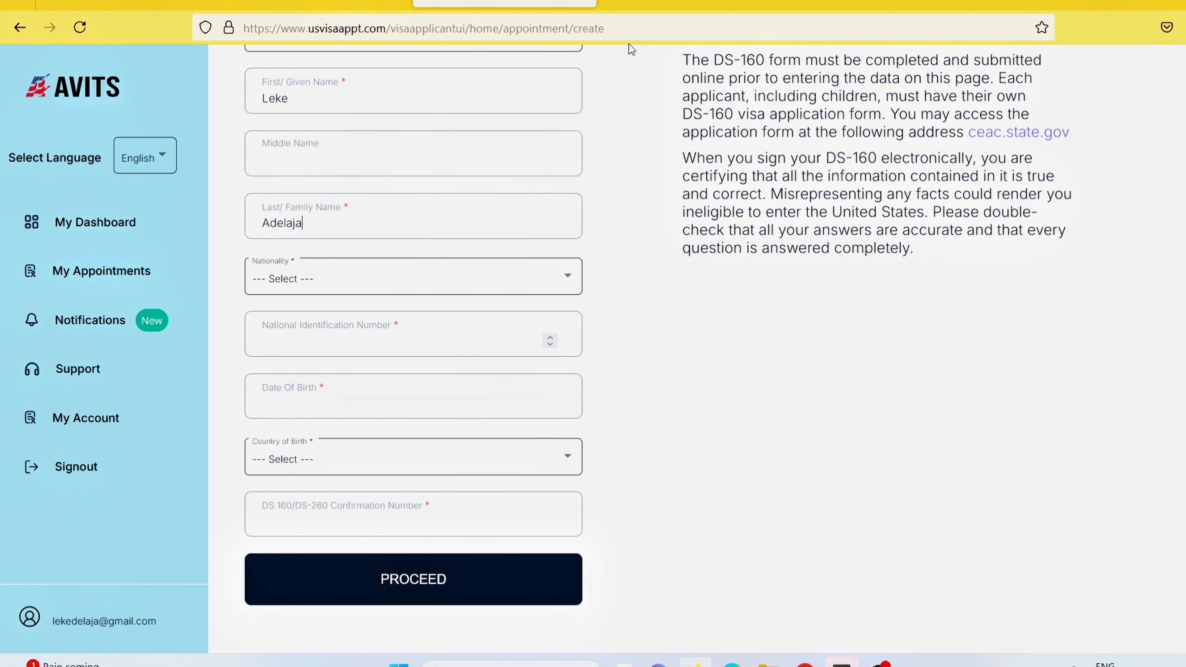
left_click(432, 277)
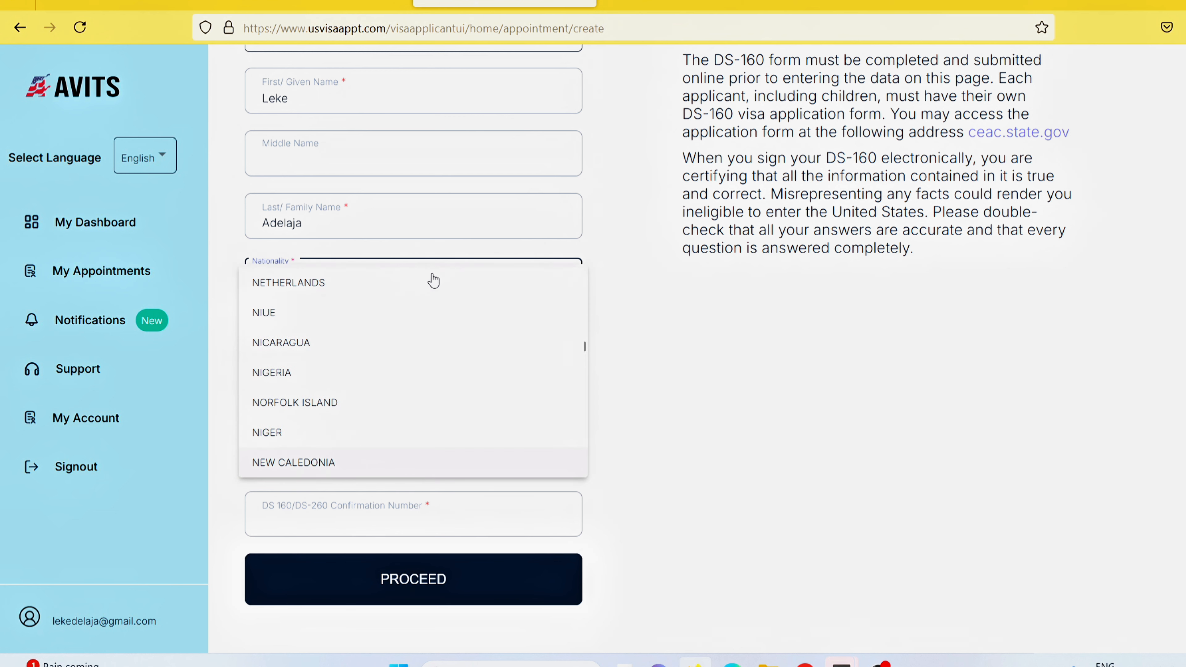
key("Down")
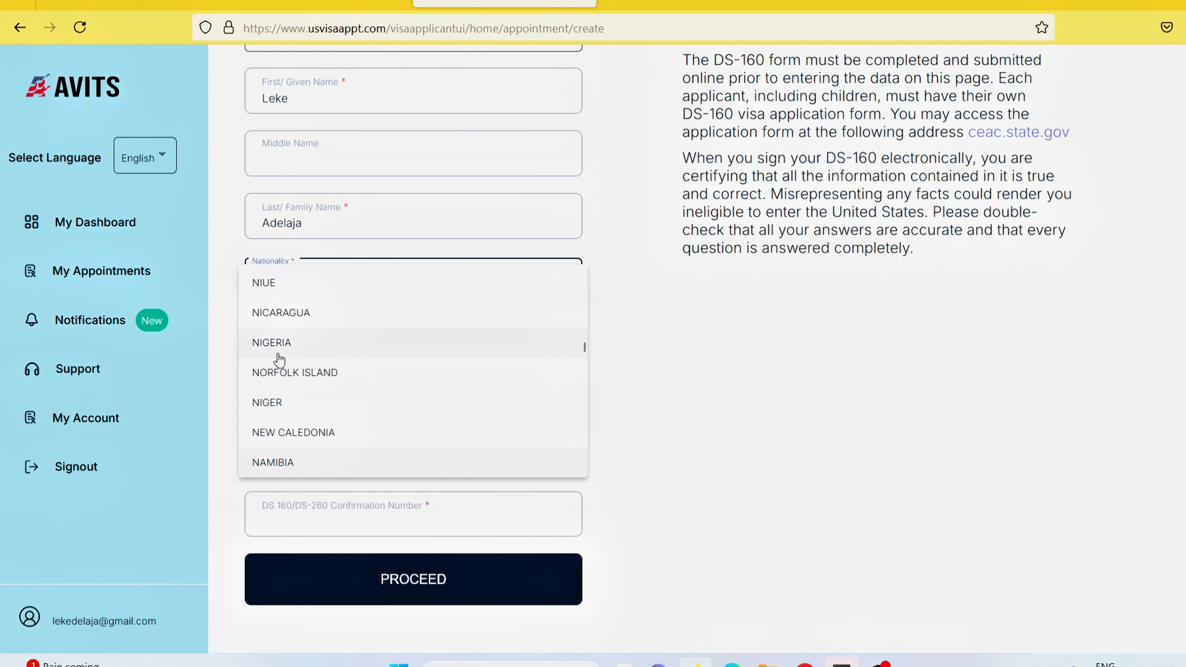
left_click(276, 349)
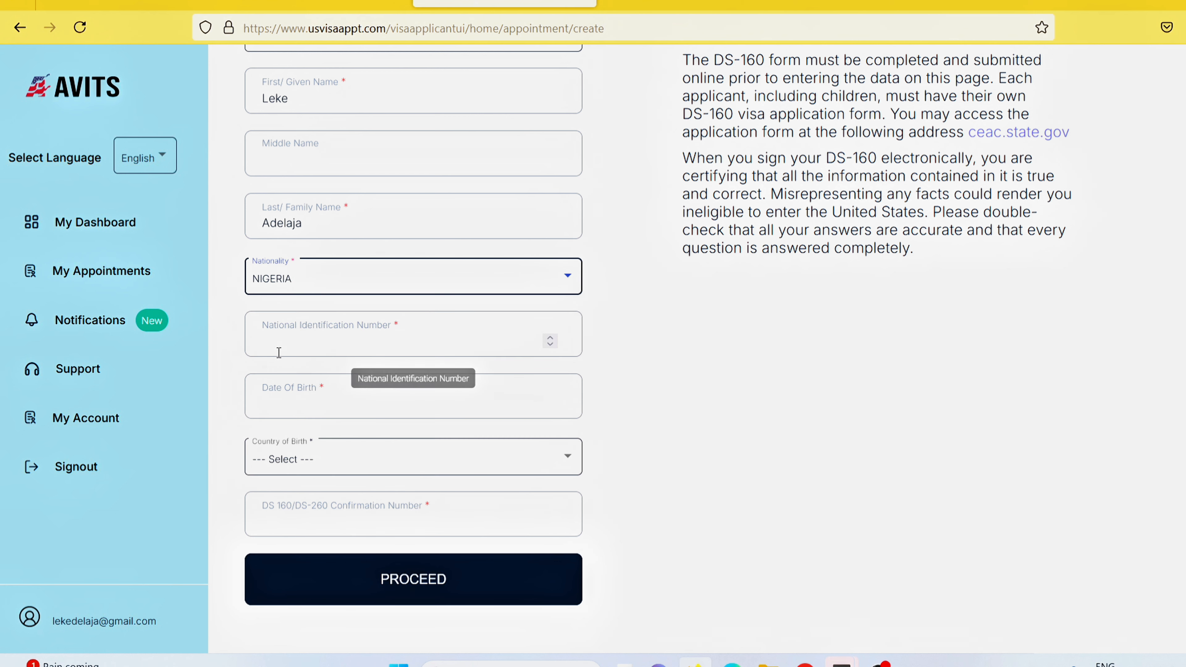
Enter the applicant's national ID number, then start typing in the date of birth field.
left_click(354, 349)
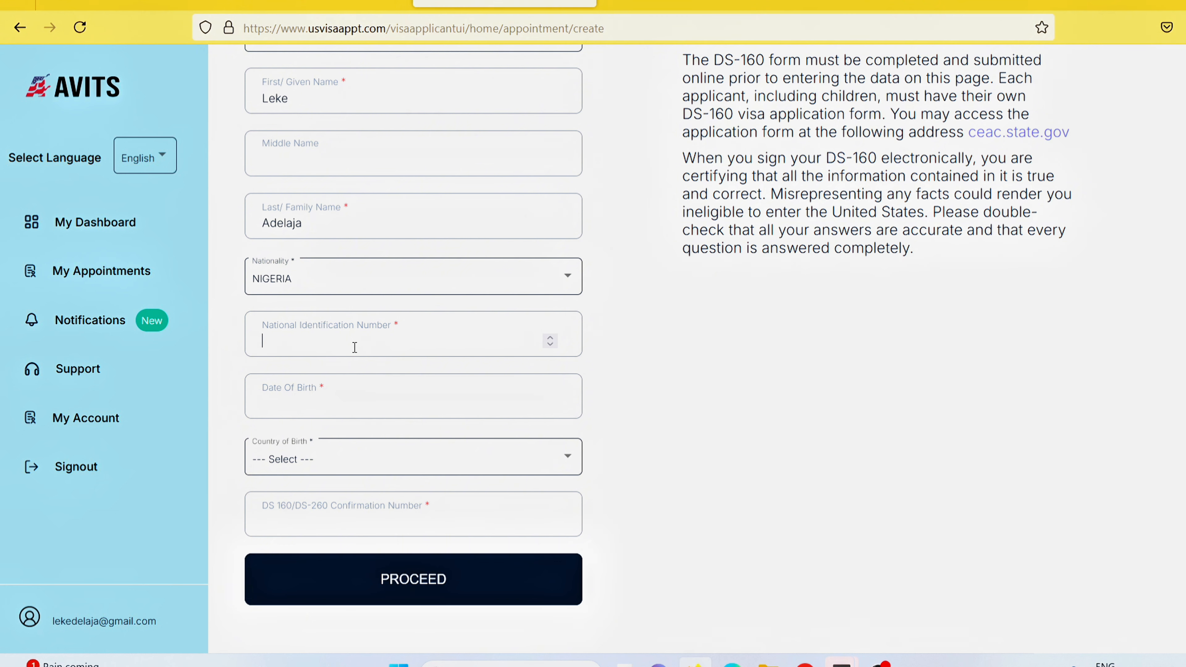
left_click(355, 411)
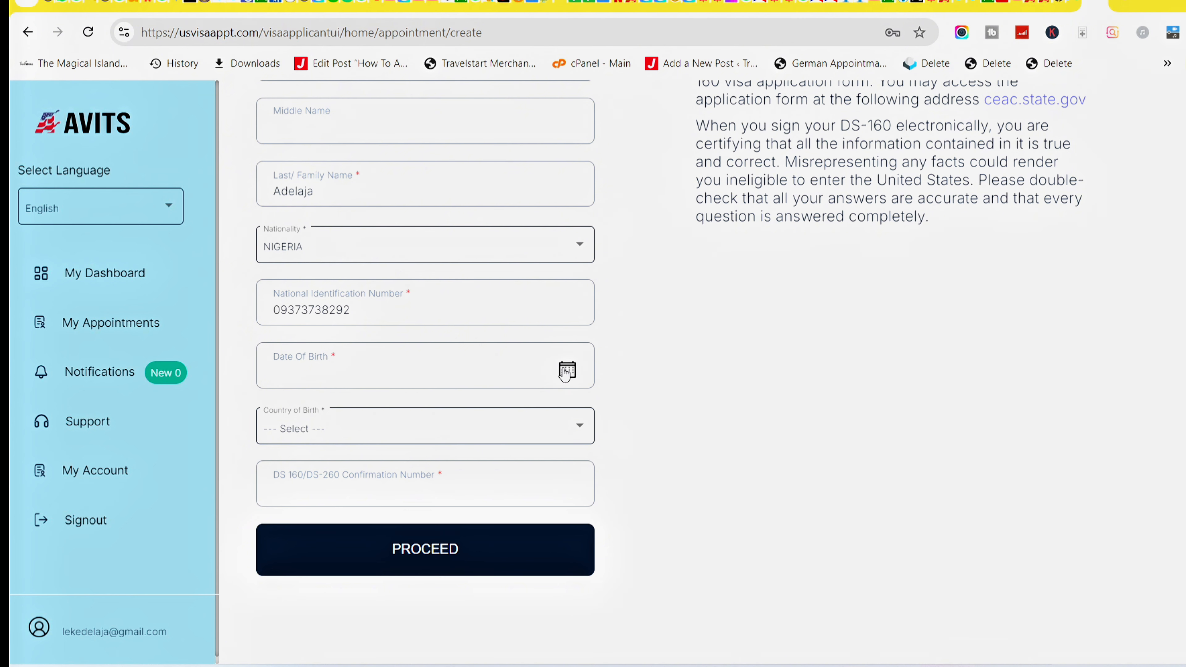
left_click(566, 369)
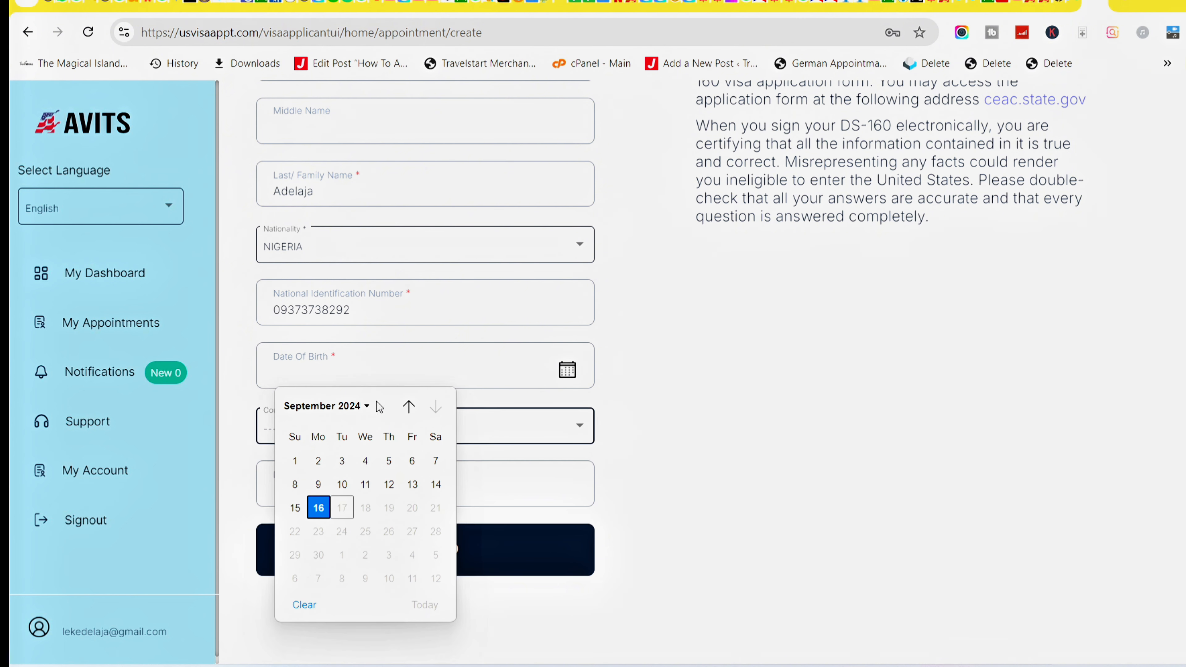
left_click(346, 409)
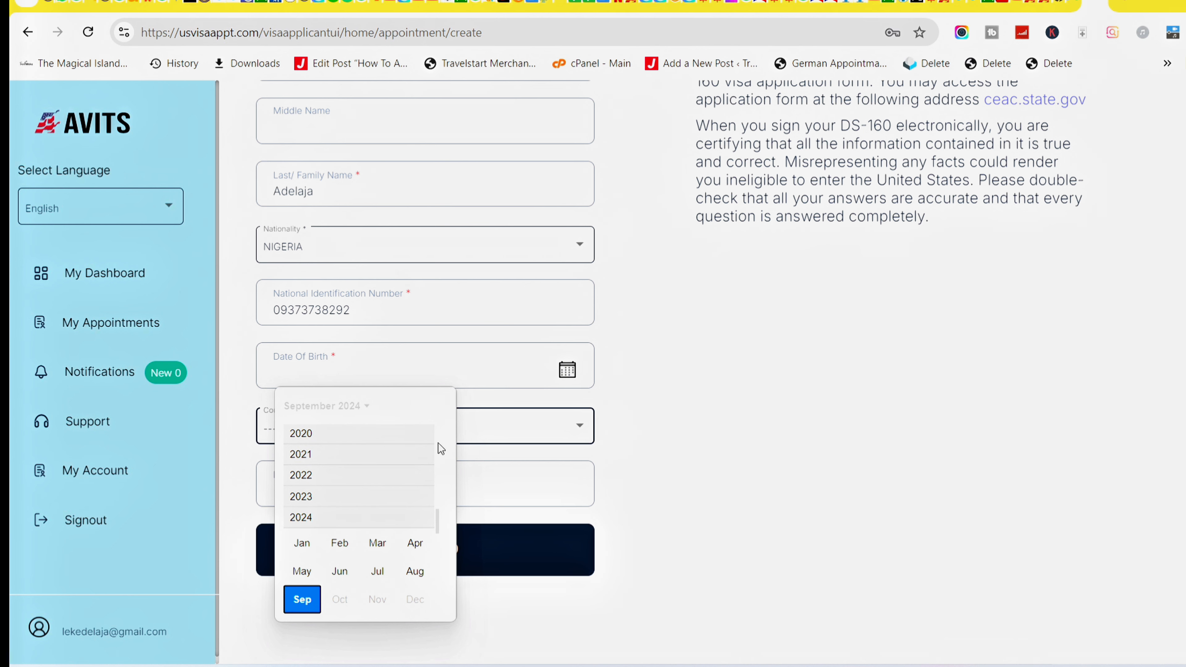
left_click_drag(436, 522, 432, 438)
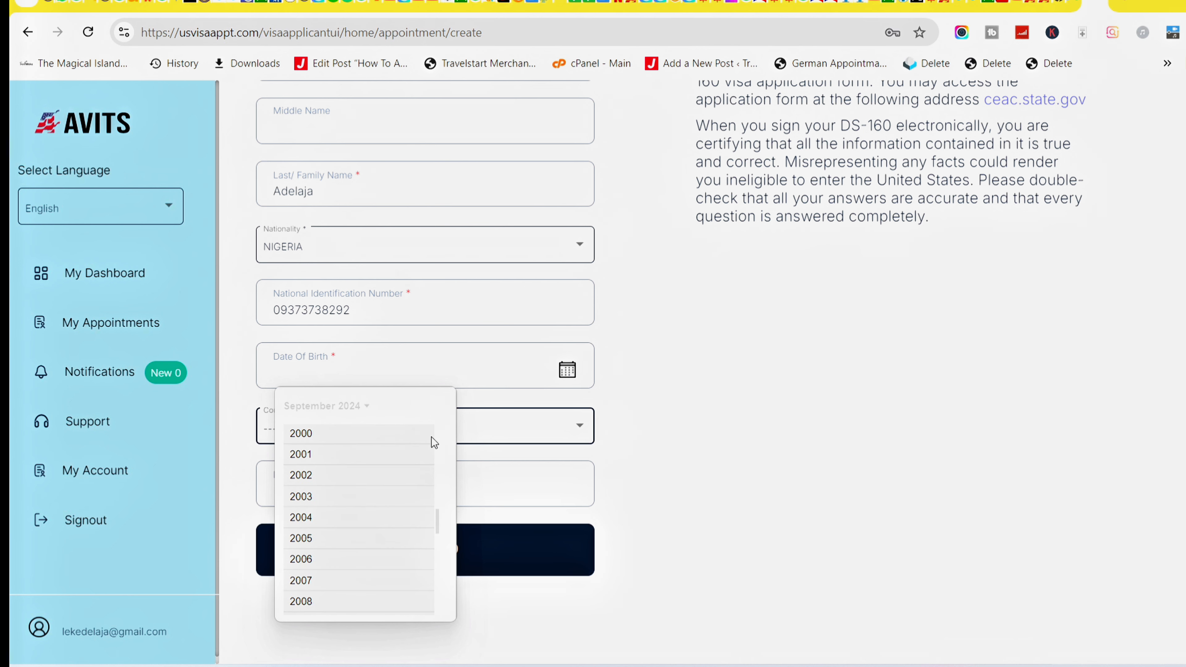
left_click(310, 476)
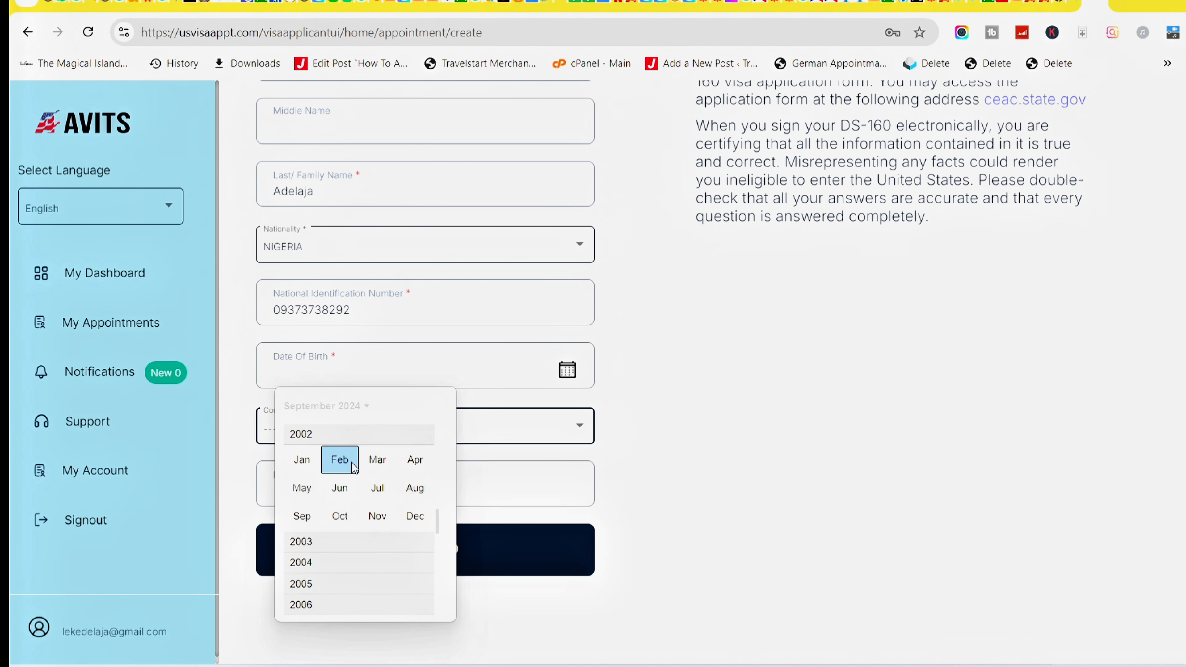
left_click(339, 460)
left_click(343, 484)
Choose NIGERIA as the country of birth.
left_click(363, 427)
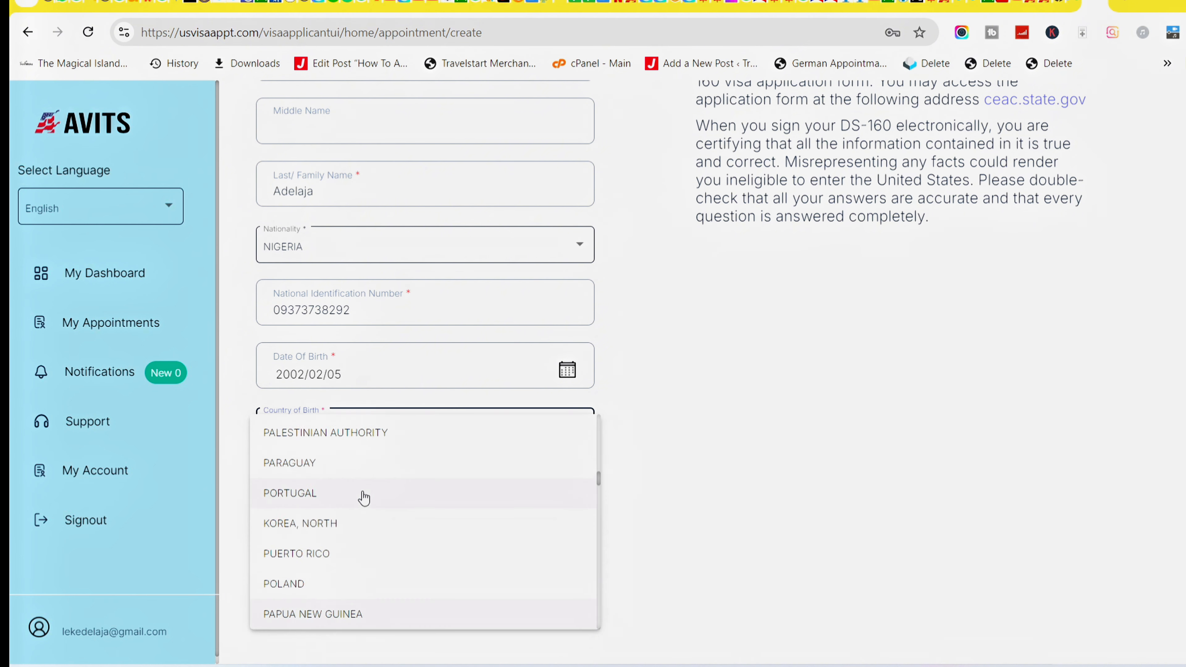
key("Down")
key("Down")
key("Down")
key("Down")
key("Down")
key("Down")
key("Down")
key("Down")
key("Down")
key("Down")
key("Down")
key("Down")
key("Down")
key("Down")
key("Down")
key("Down")
key("Down")
key("Down")
key("Down")
key("Down")
key("Down")
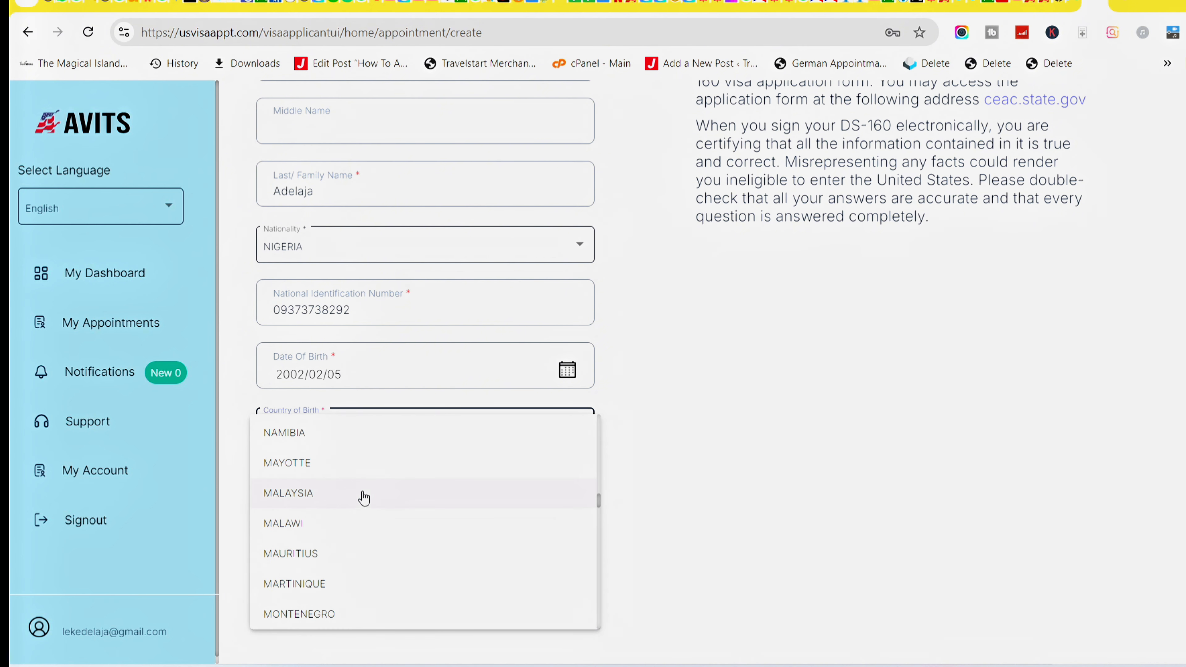
scroll(364, 498, "up", 2)
left_click(323, 429)
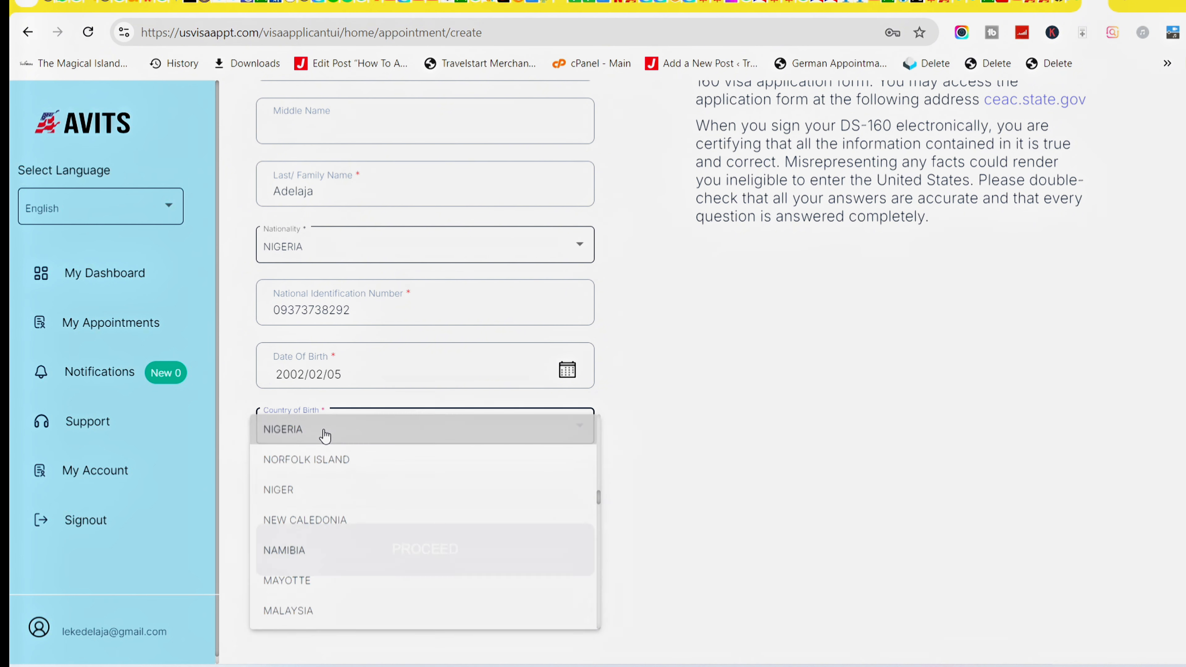
Enter the DS-160 confirmation number and submit the personal details.
left_click(350, 494)
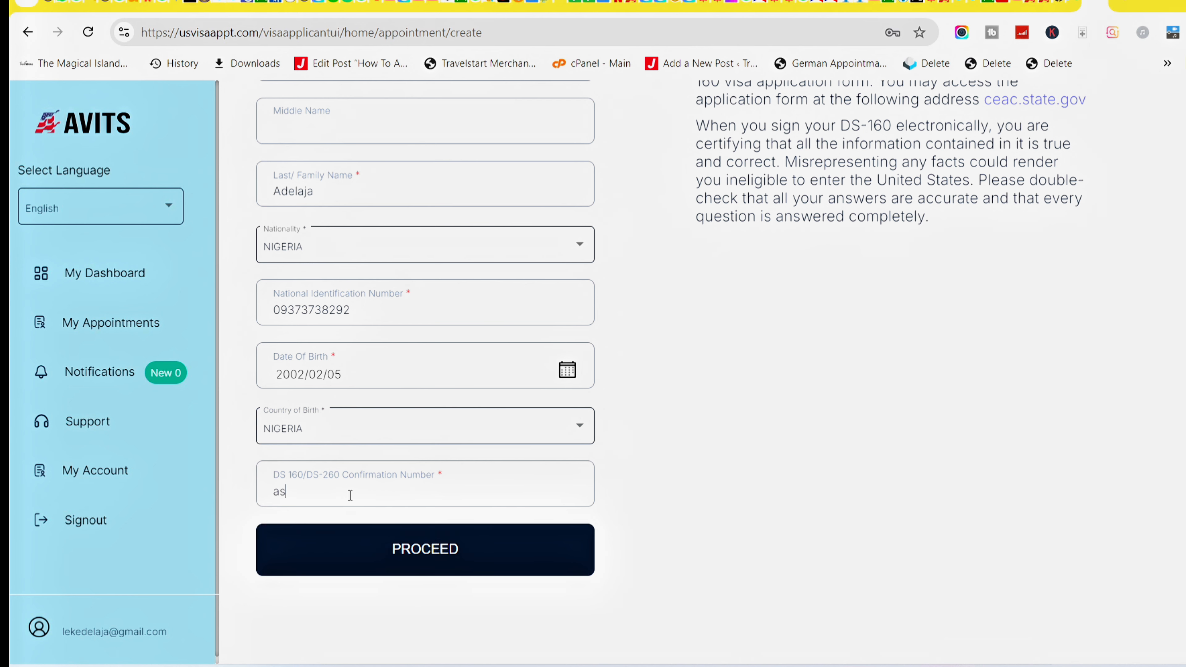
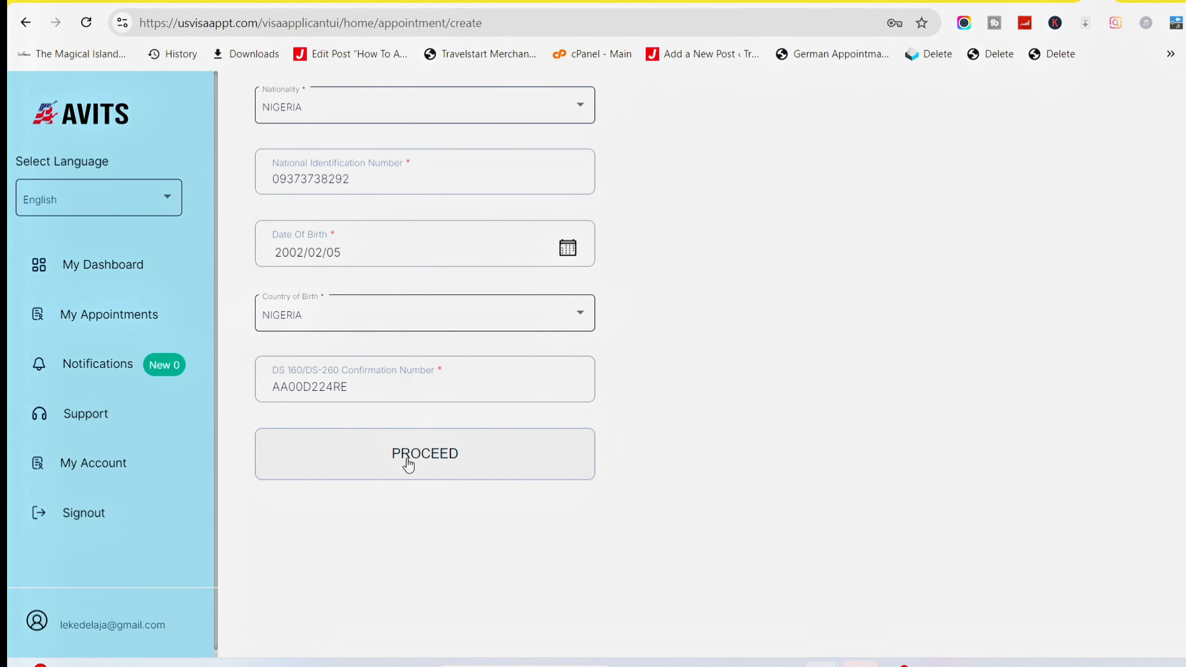
left_click(409, 462)
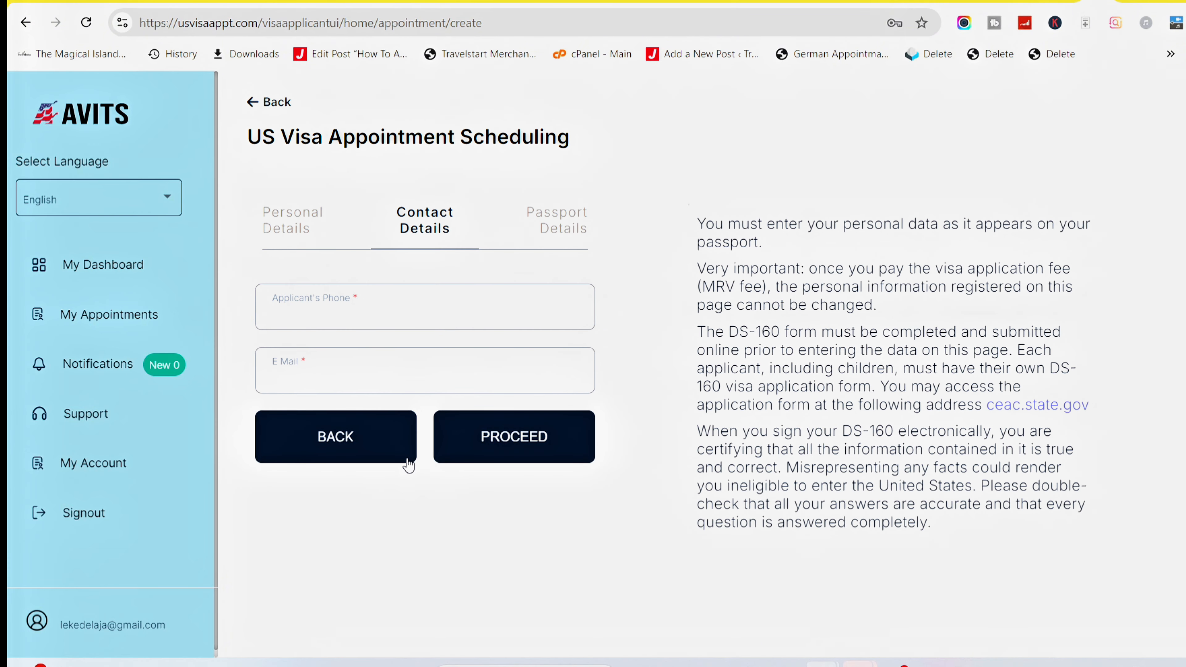
Fill in the applicant's phone number and e-mail, then continue to passport details.
left_click(330, 317)
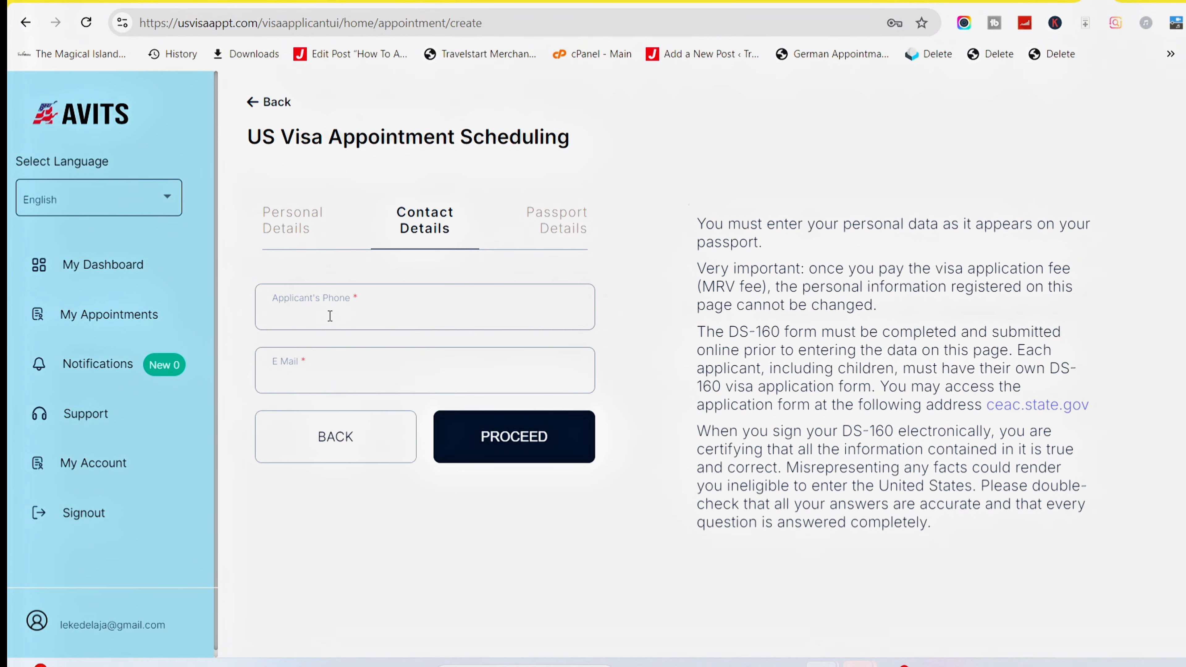
type("0800000000")
left_click(310, 381)
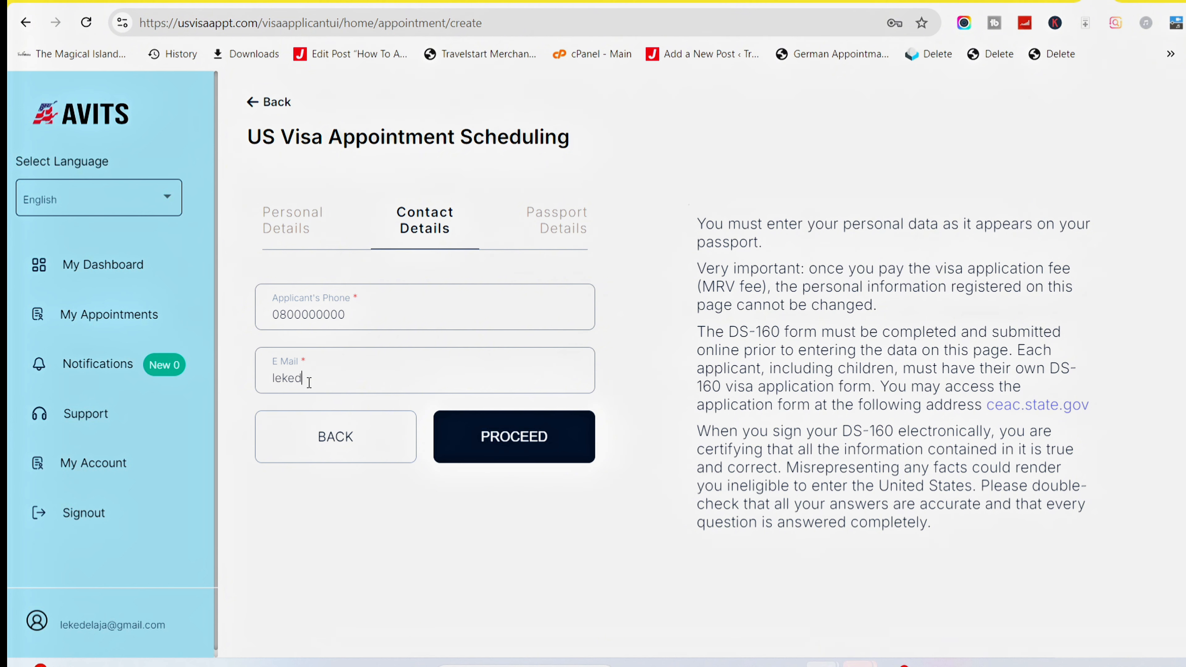
left_click(532, 453)
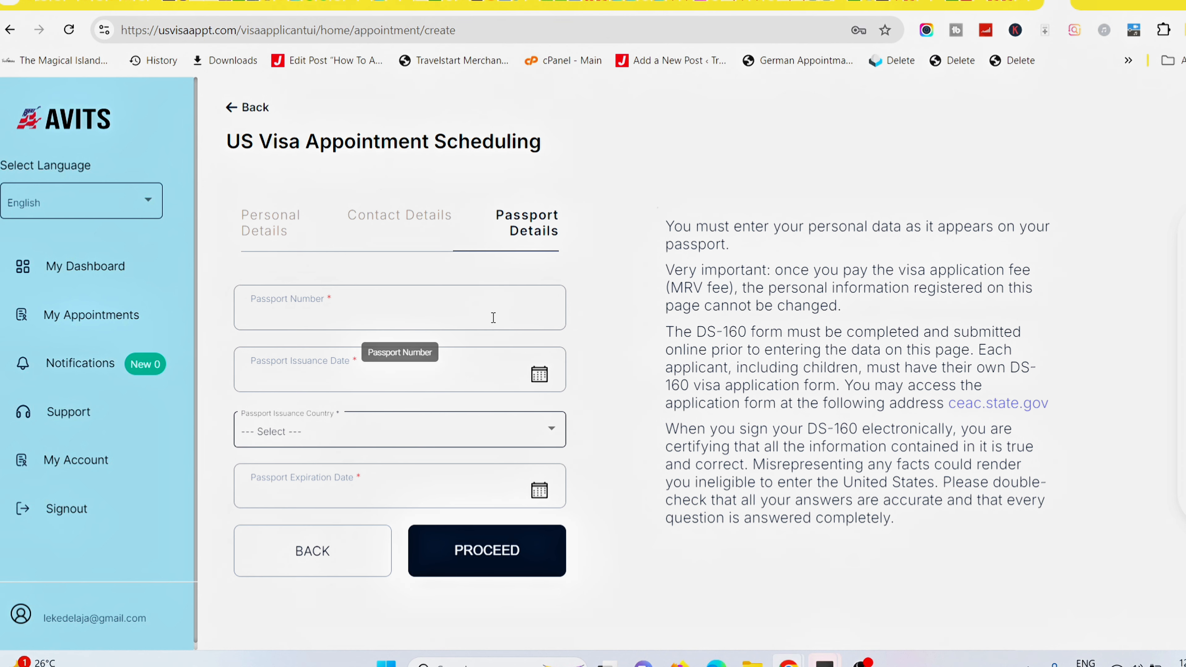
Enter the passport number and set the issuance date to 2024/09/03.
left_click(387, 312)
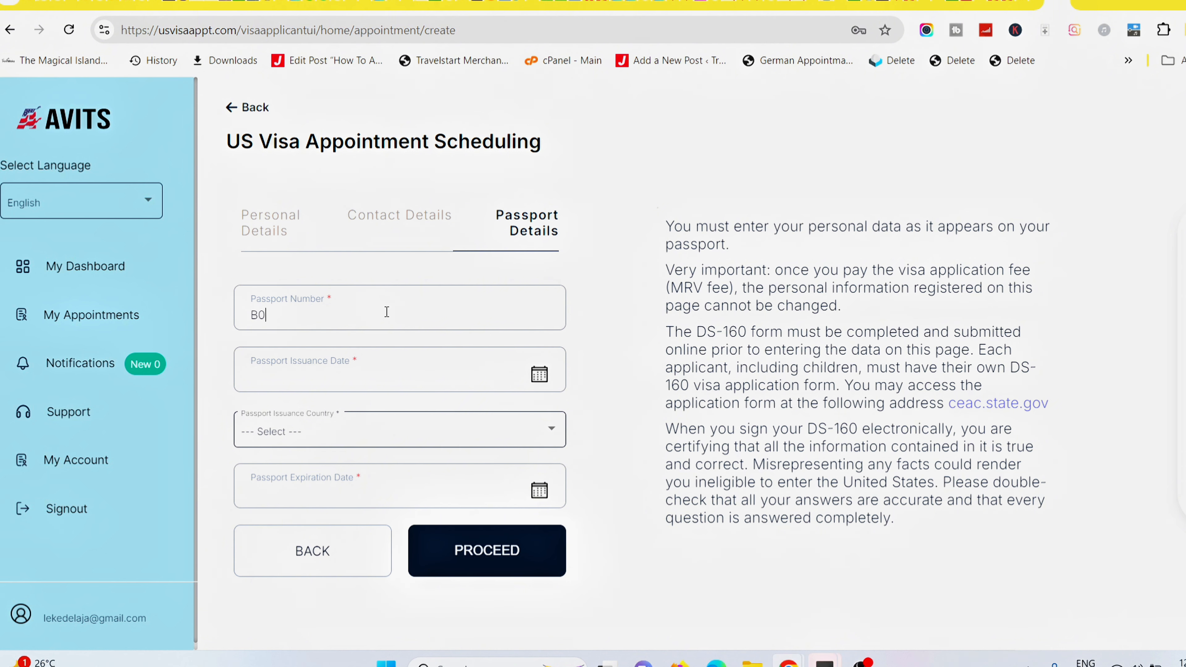
left_click(538, 380)
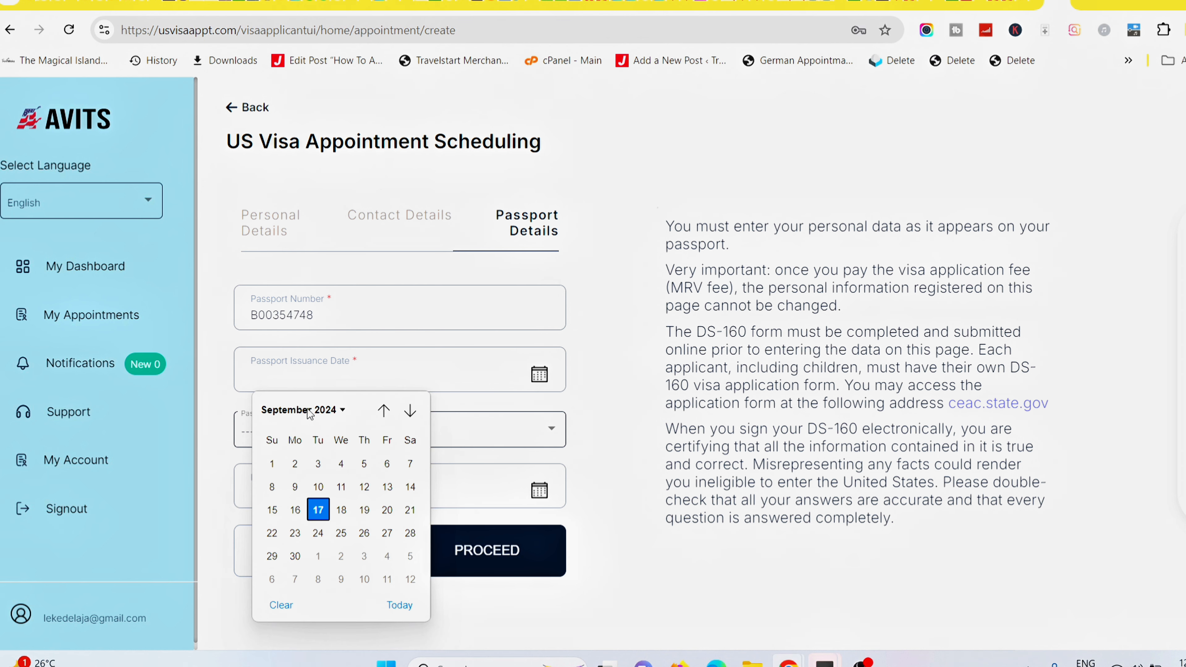
left_click(316, 465)
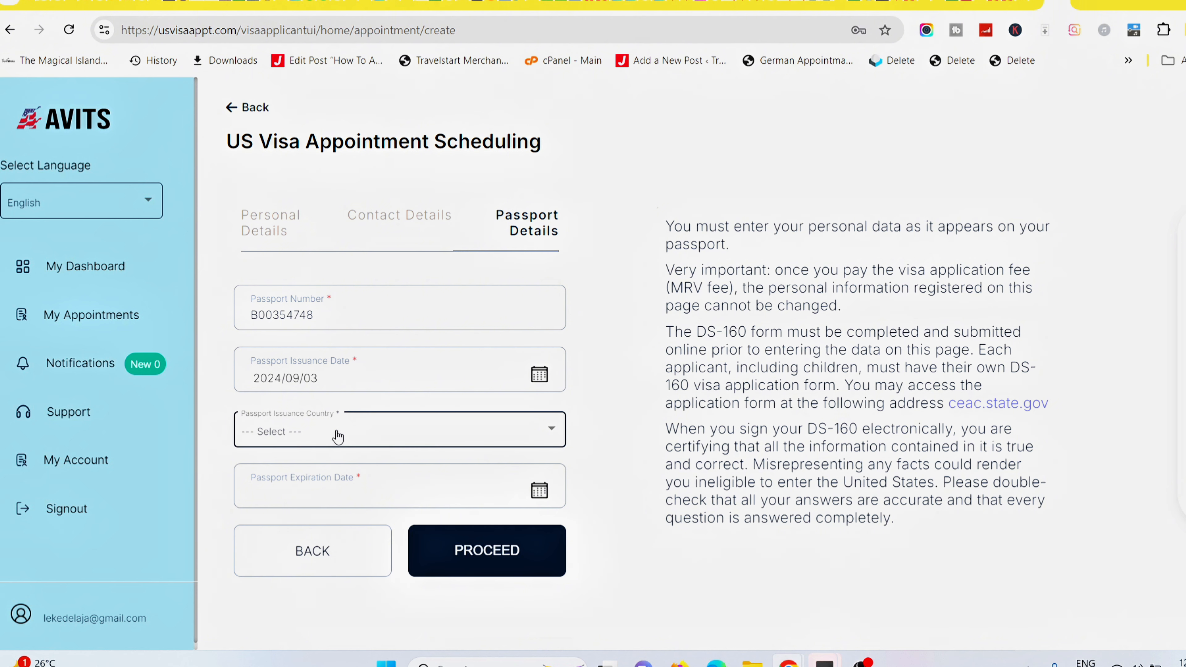
Select NIGERIA as the passport issuing country.
left_click(338, 436)
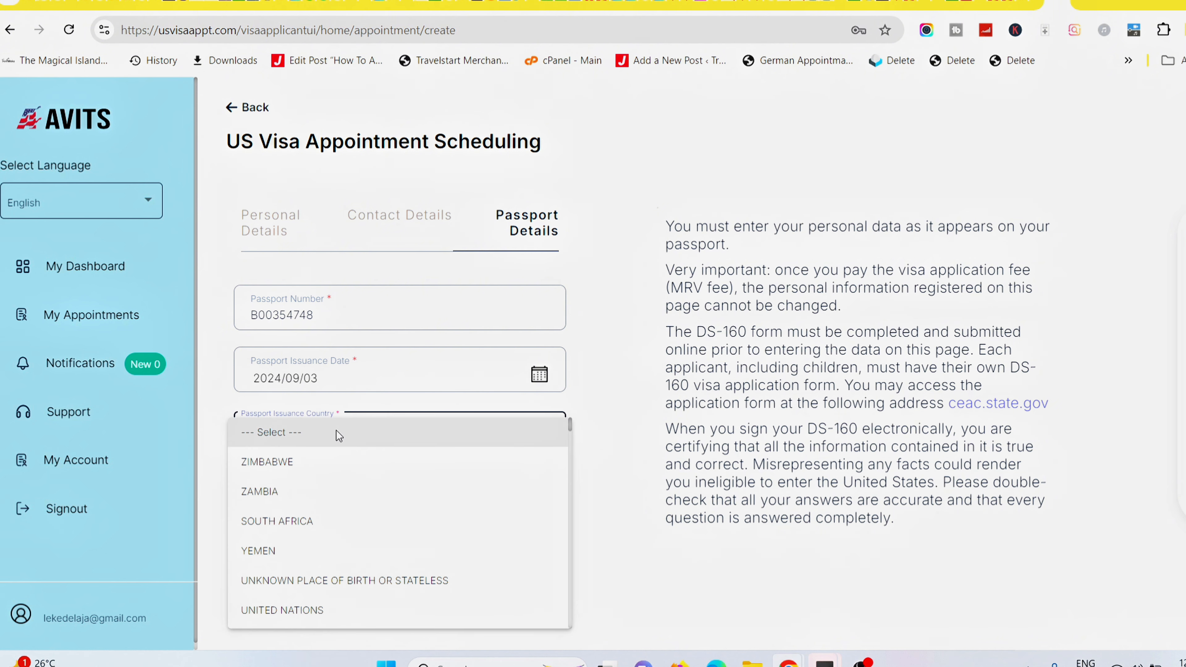
scroll(339, 436, "down", 20)
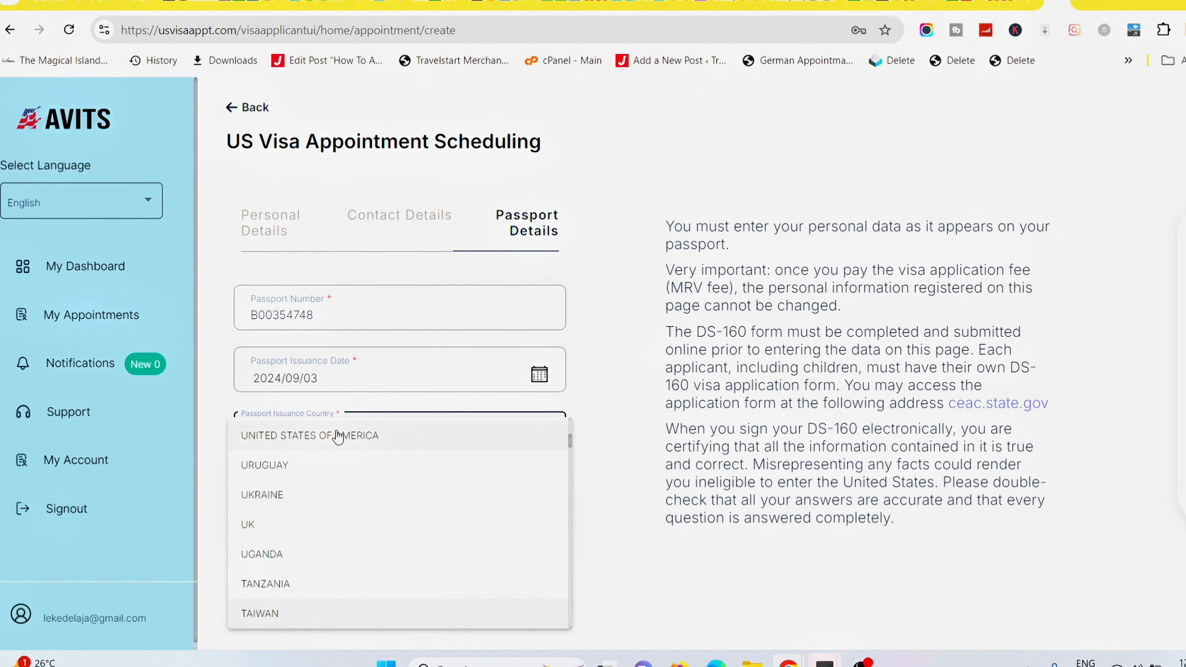
scroll(337, 437, "down", 15)
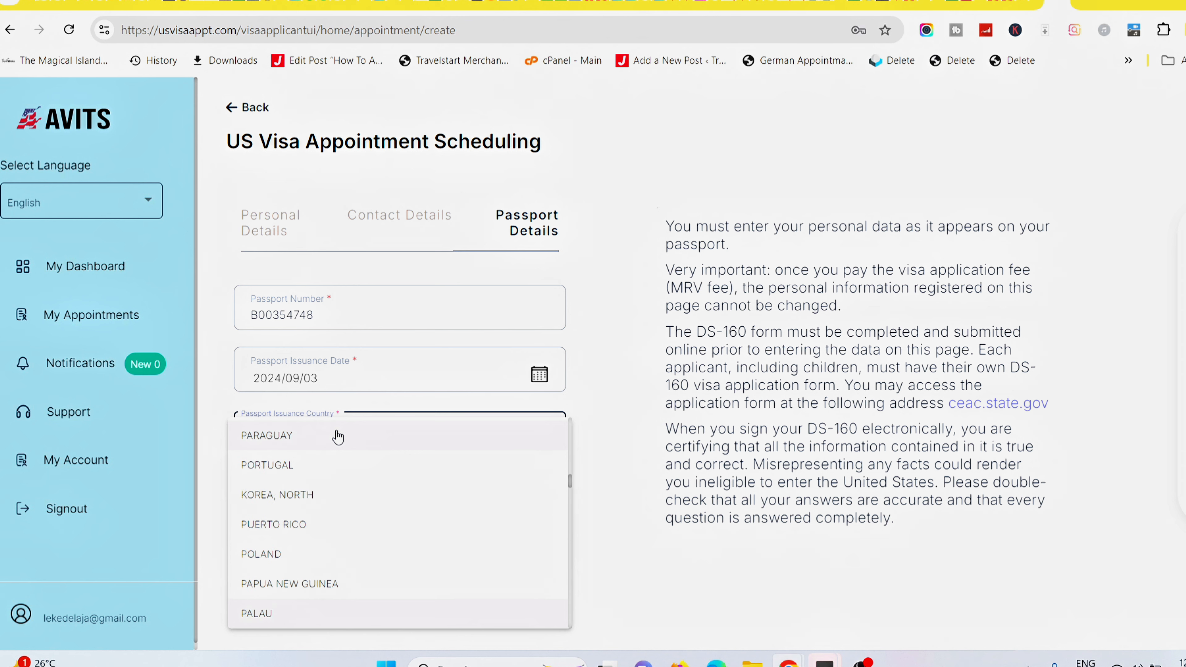
scroll(337, 436, "down", 10)
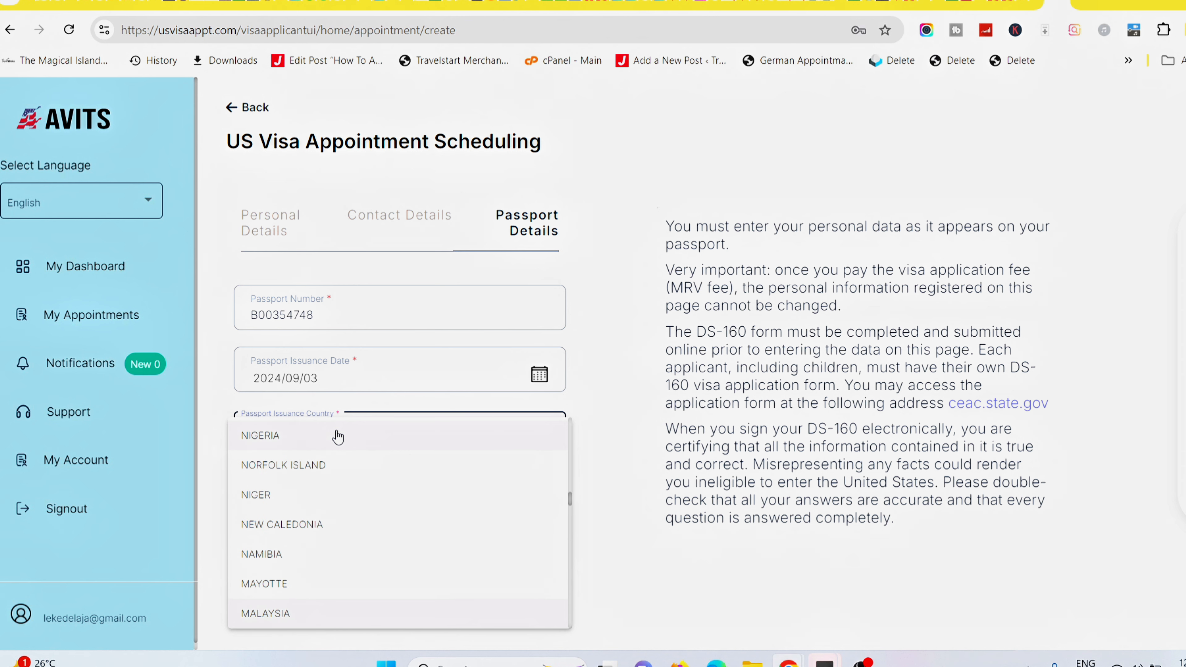
scroll(337, 436, "up", 1)
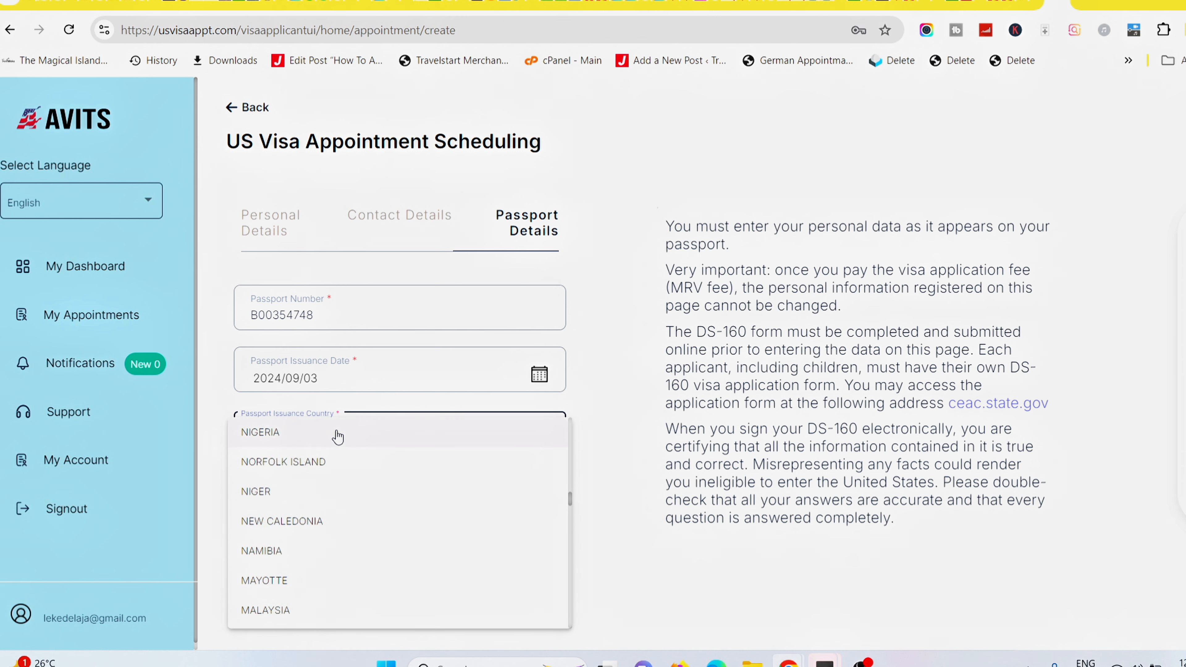
left_click(337, 436)
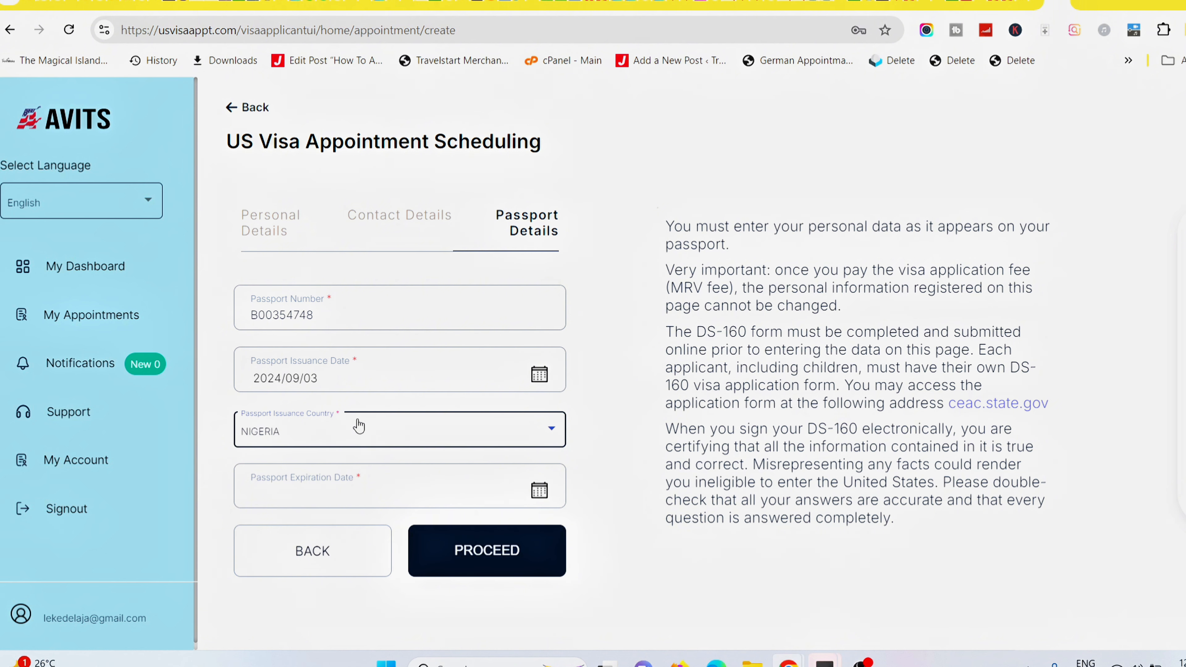
Set the passport expiration date to 3 September 2028.
left_click(346, 497)
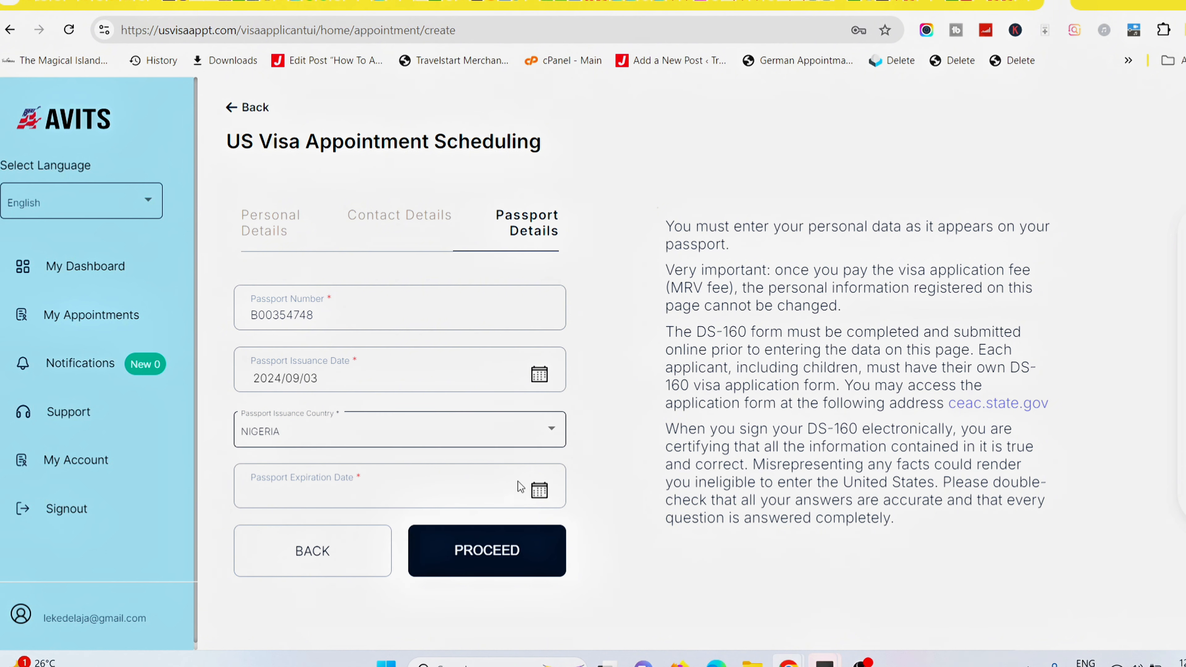
left_click(538, 495)
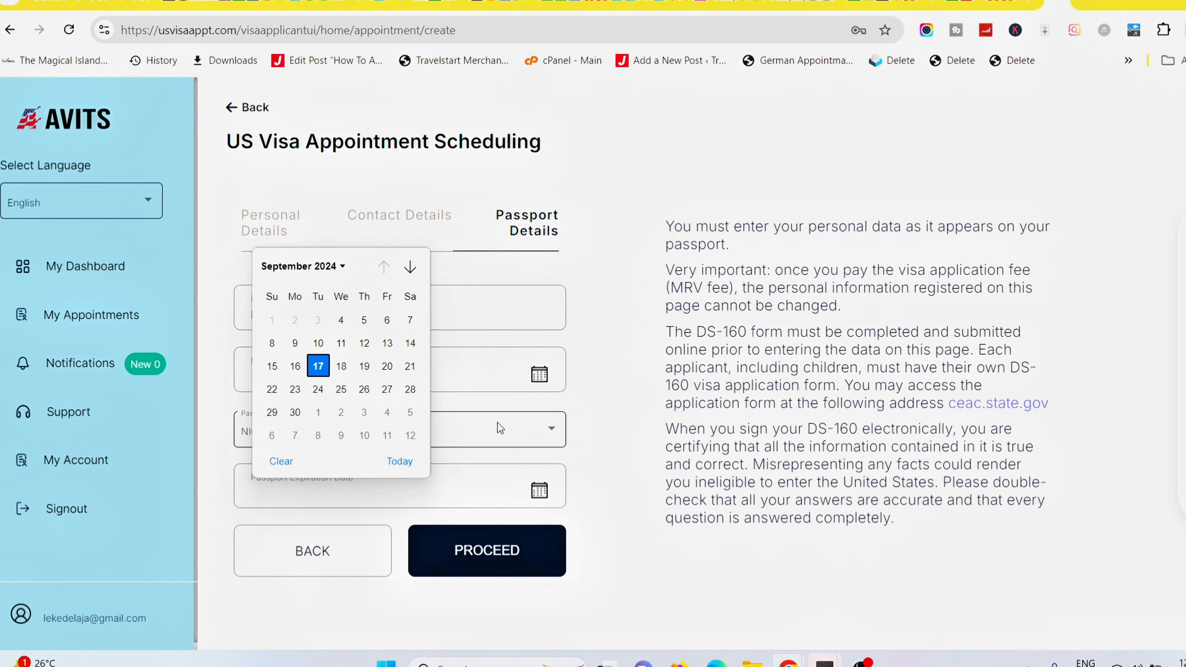
left_click(344, 270)
left_click(285, 461)
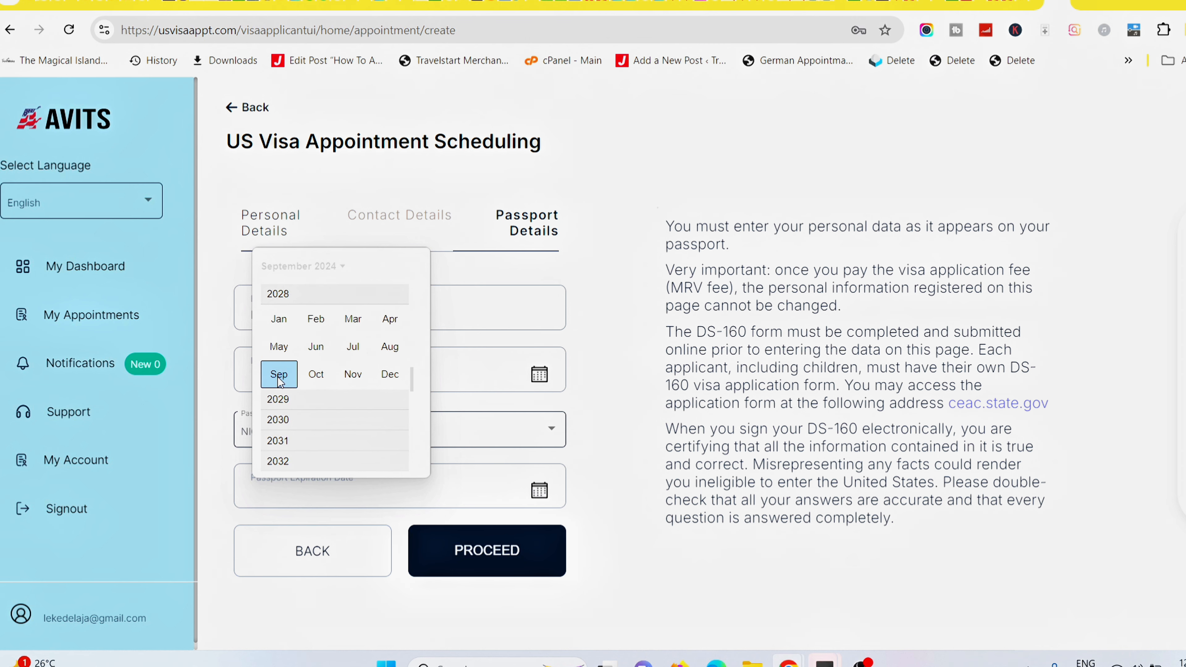
left_click(280, 375)
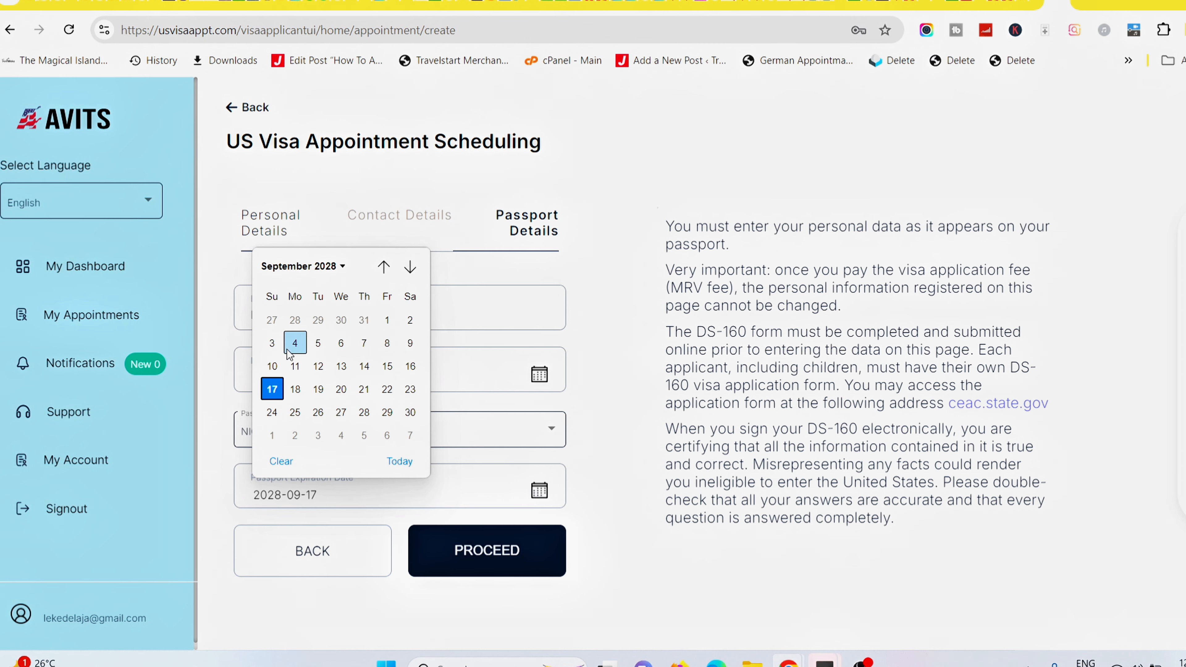
left_click(272, 345)
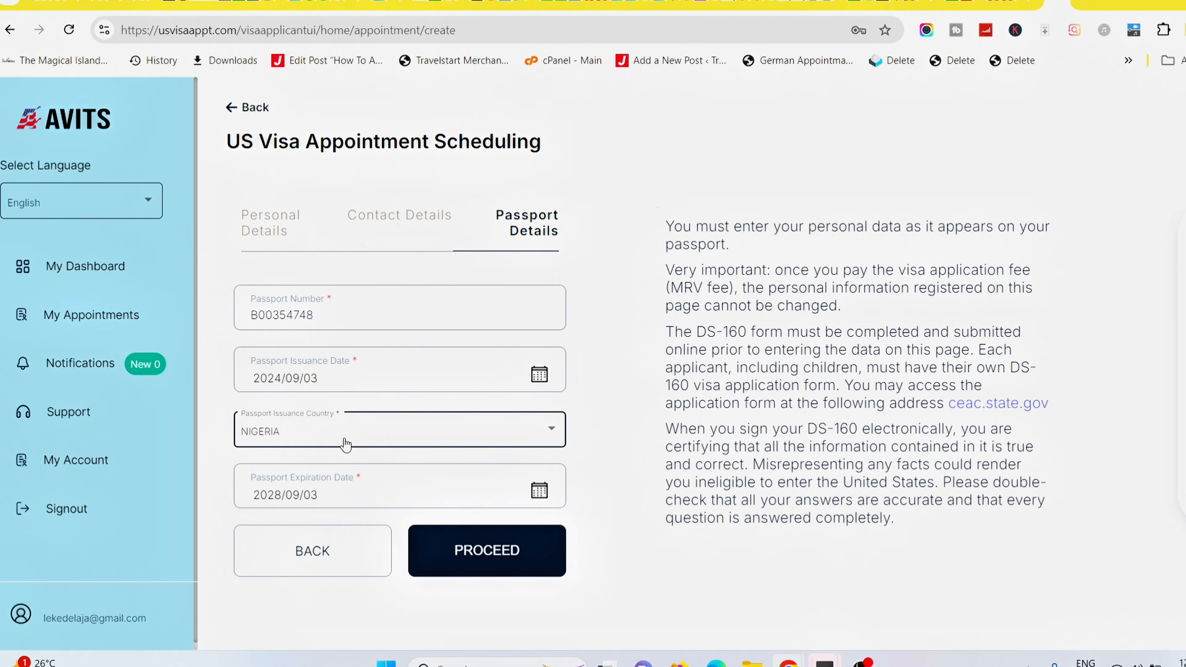
scroll(345, 444, "down", 2)
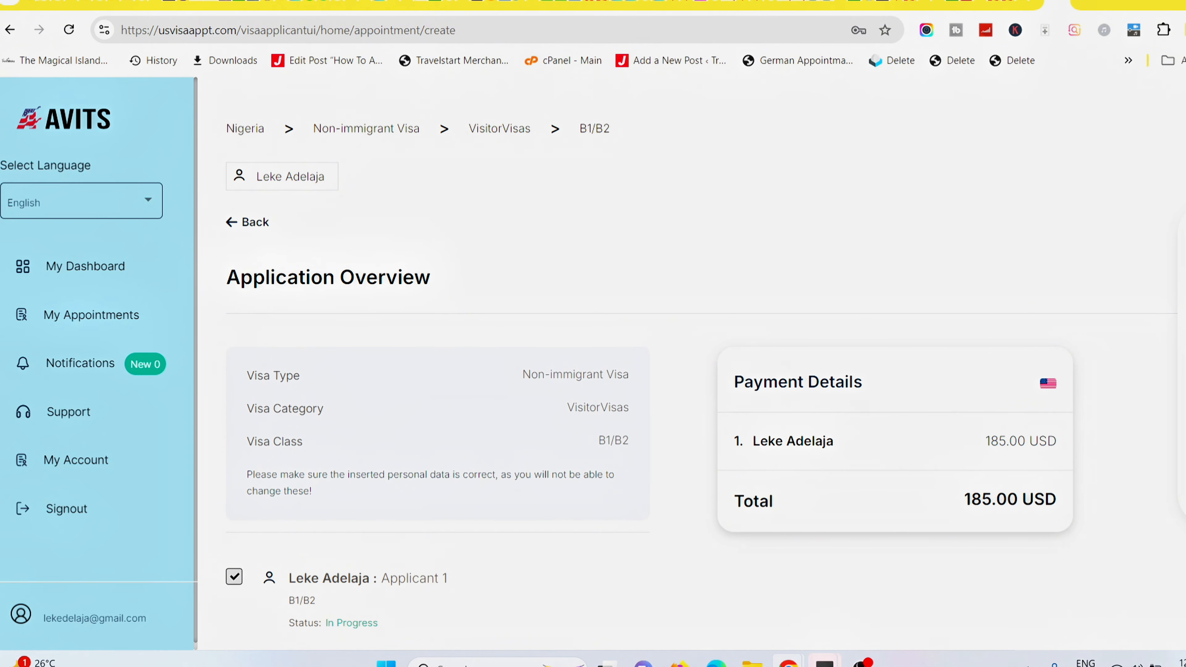
Scroll the Application Overview to review Applicant 1 for B1/B2 and the 185.00 USD total.
scroll(650, 379, "down", 2)
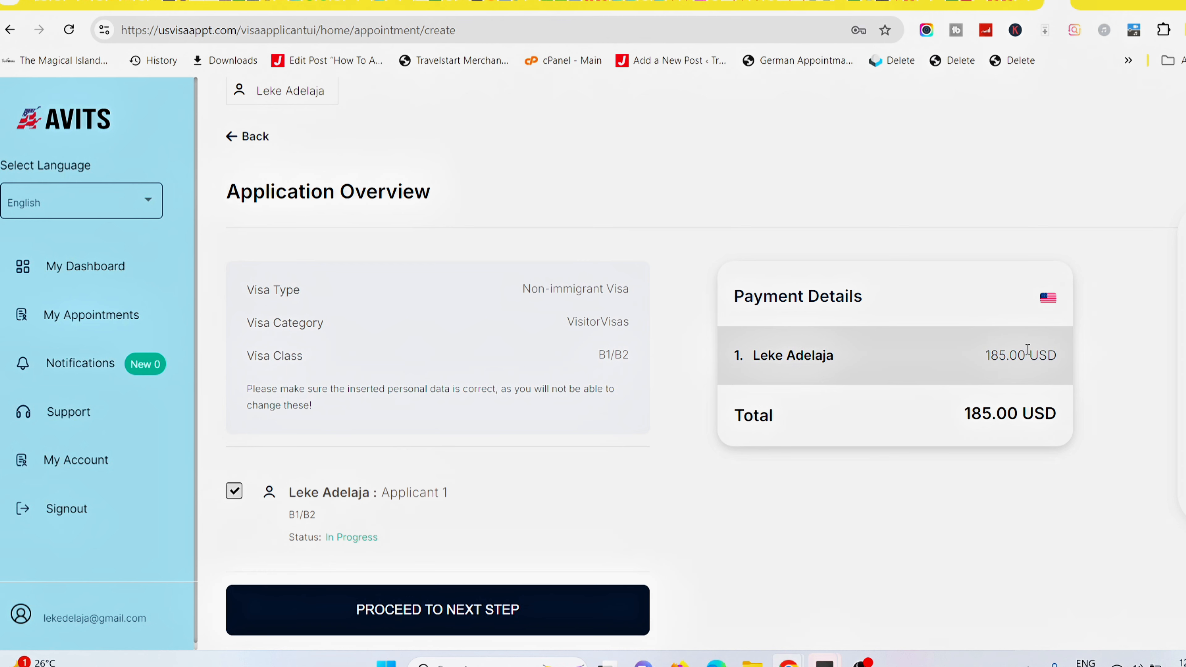
scroll(653, 359, "down", 2)
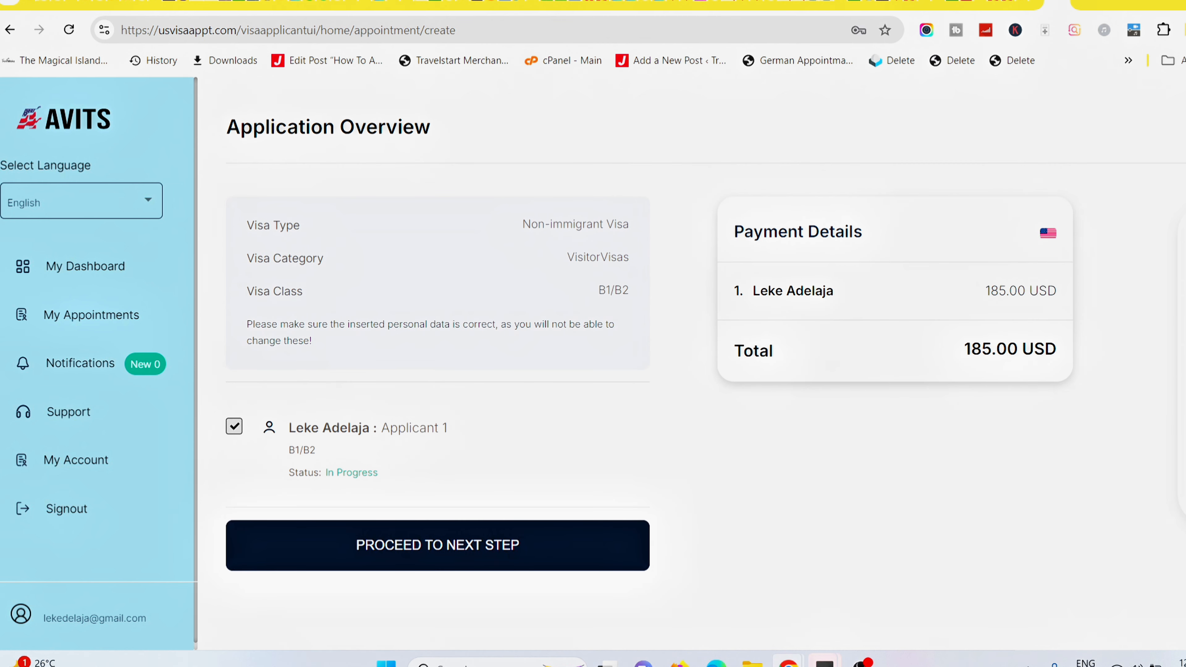
scroll(650, 327, "down", 1)
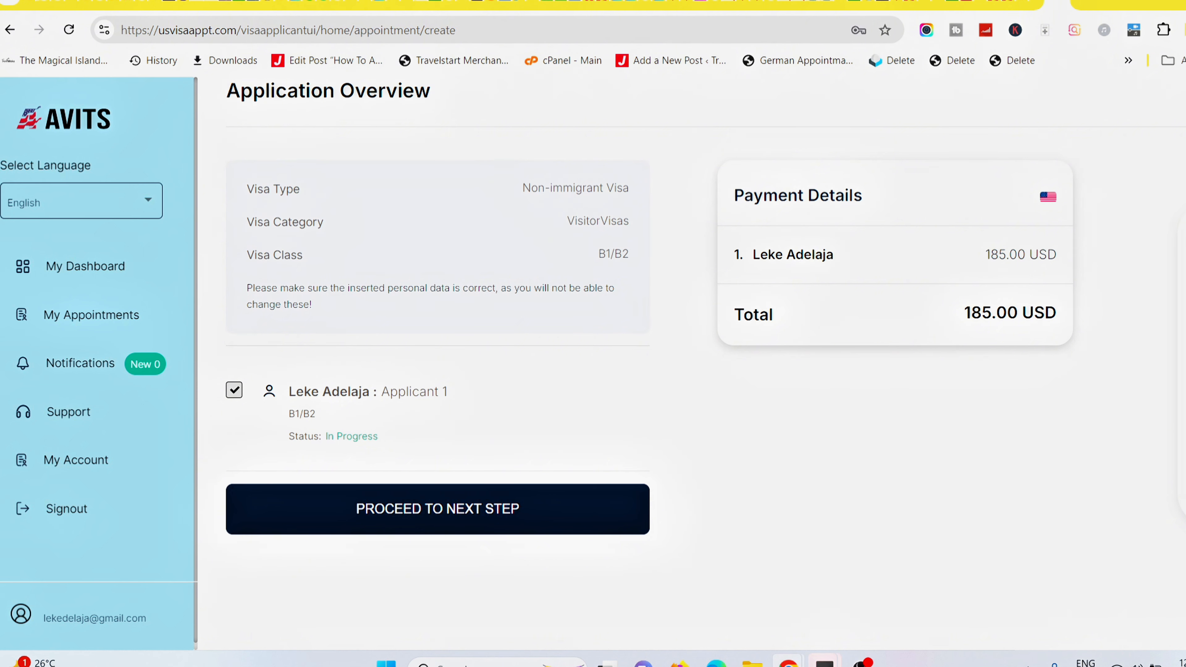
Continue to payment, try the card option, then return to the payment options.
left_click(403, 521)
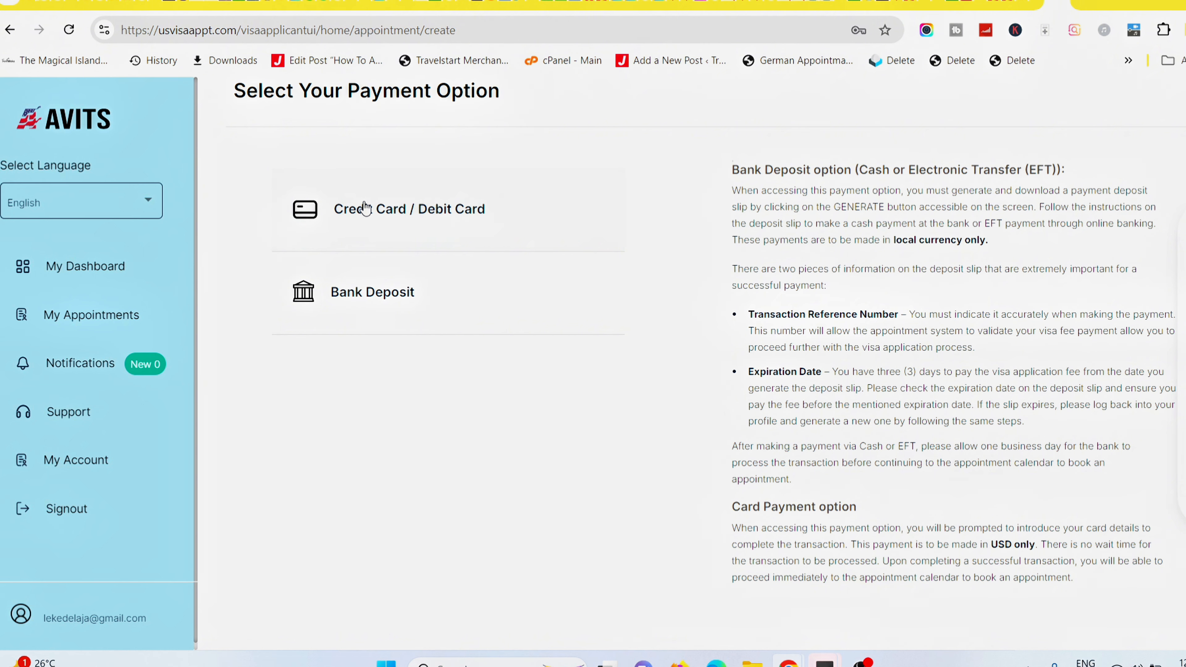
left_click(422, 227)
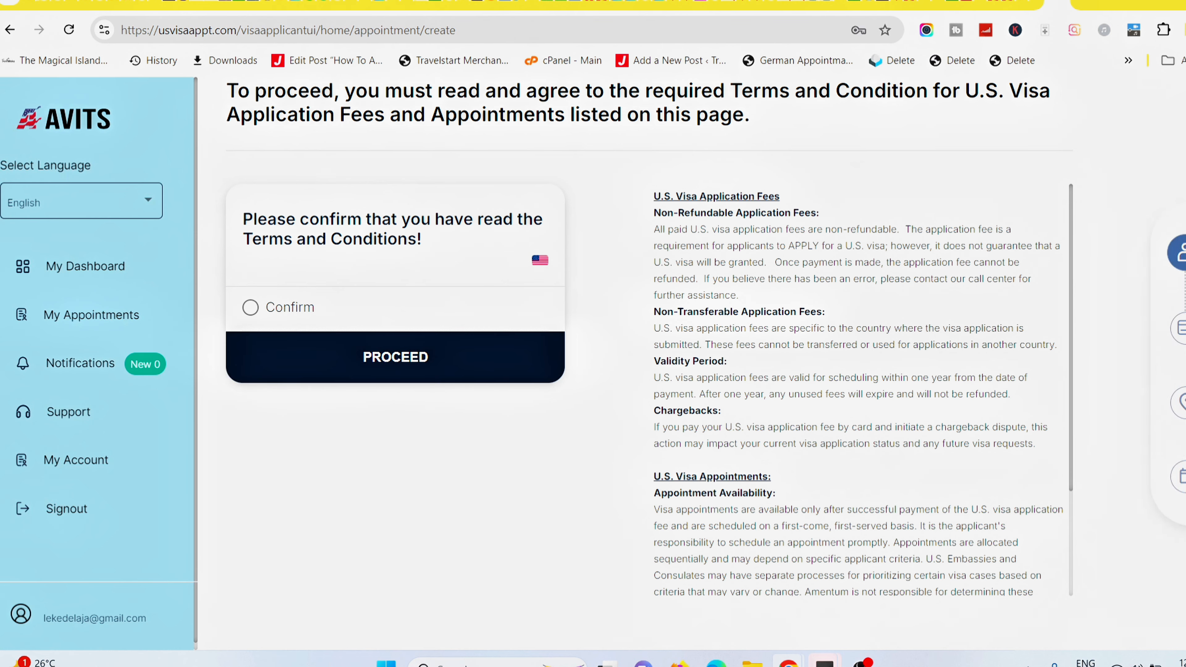
scroll(649, 345, "down", 1)
scroll(649, 346, "up", 4)
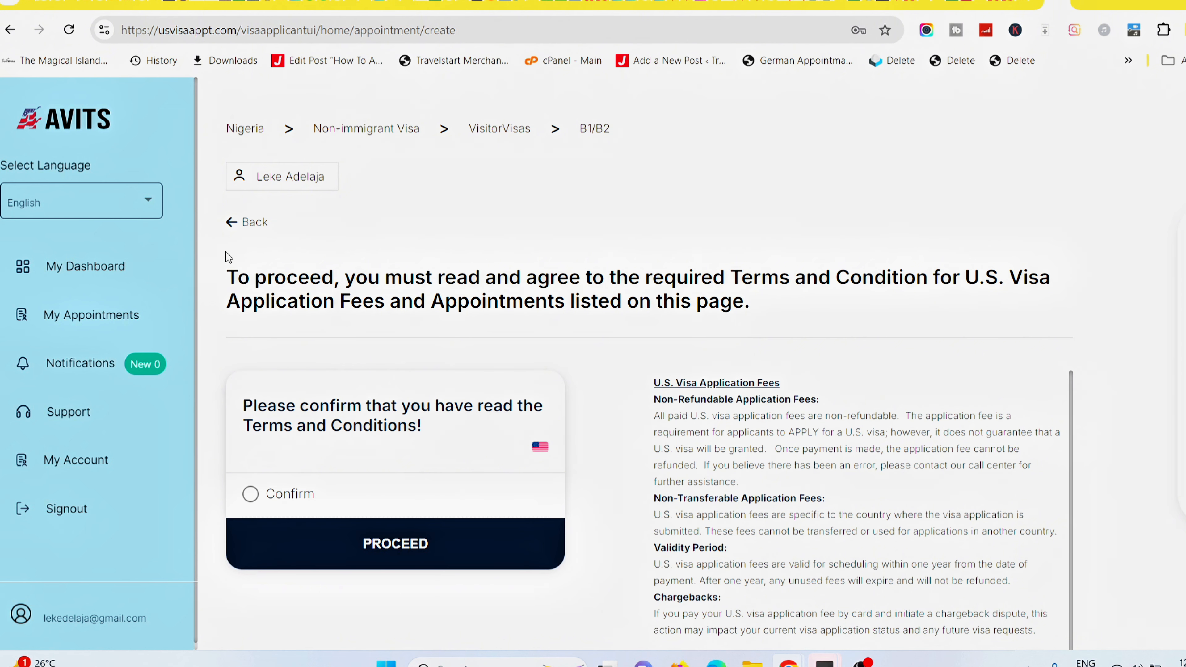
left_click(236, 223)
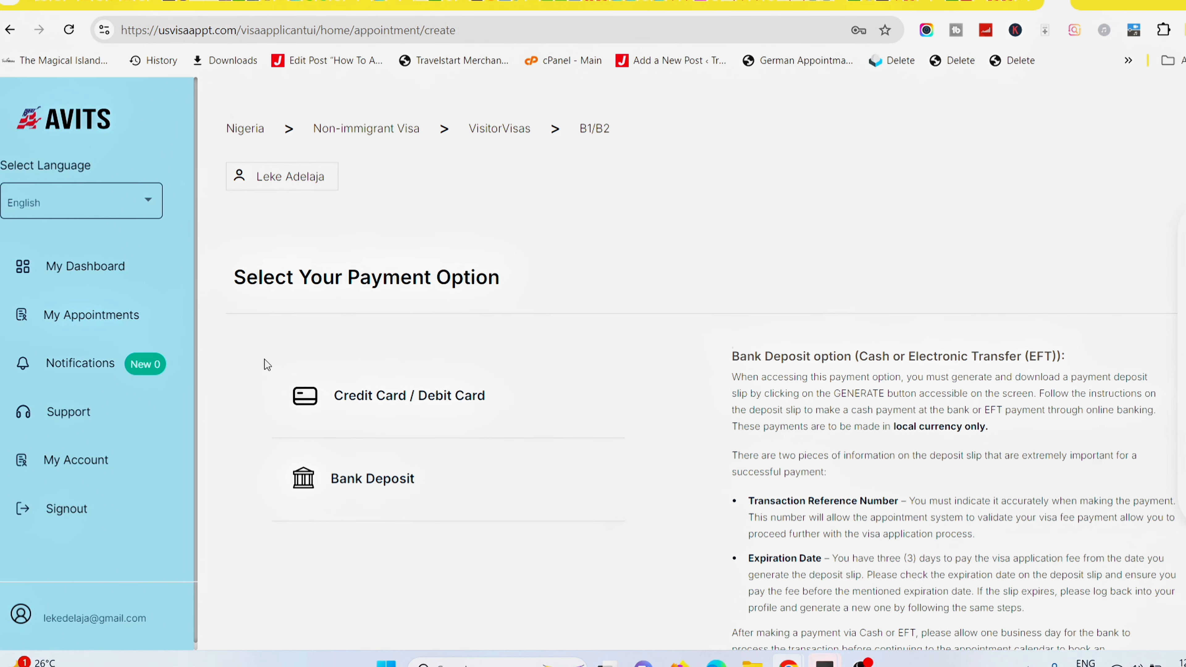
Choose bank deposit, confirm the terms and conditions as read, and proceed.
left_click(380, 486)
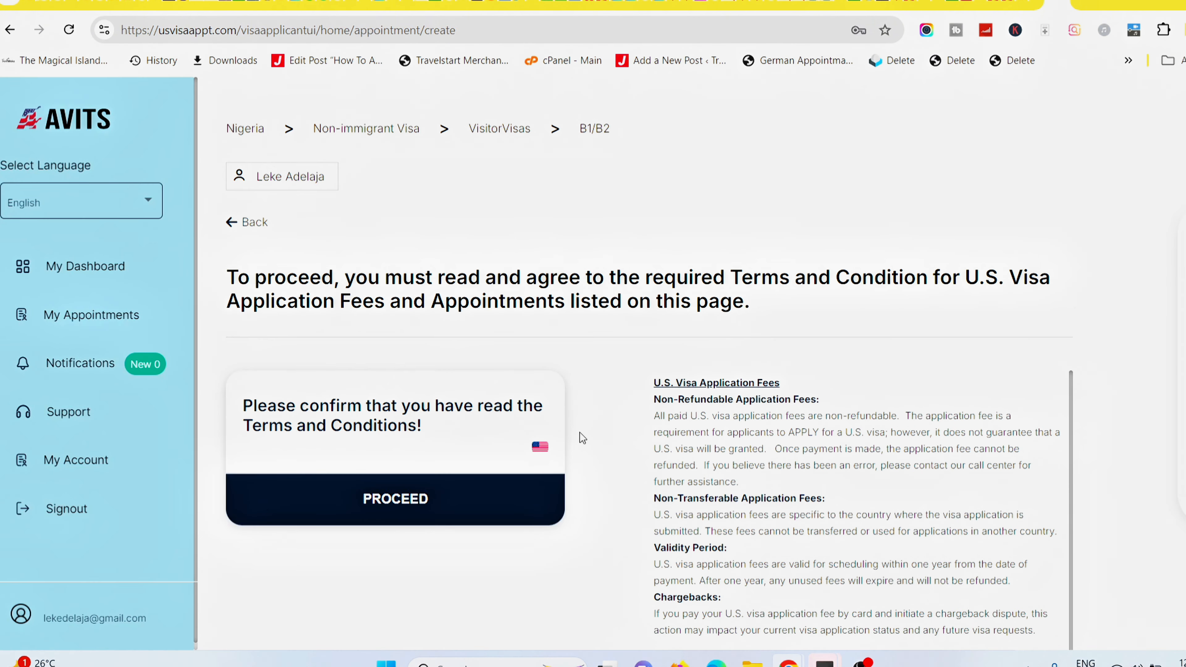
scroll(564, 259, "down", 5)
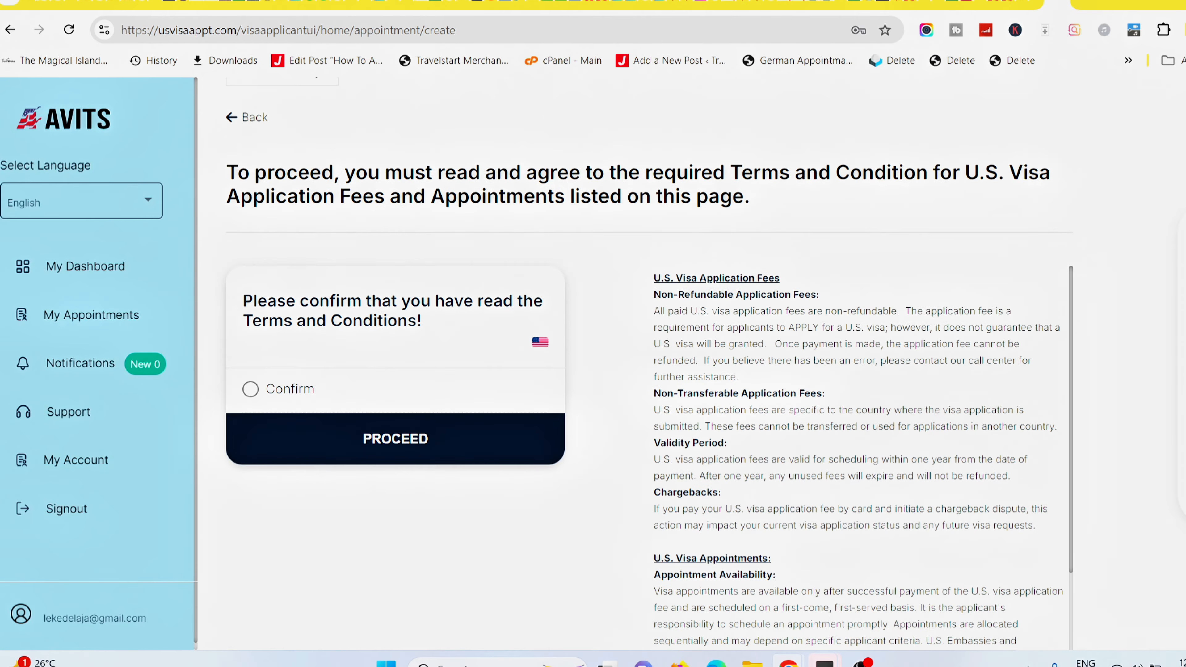
scroll(564, 259, "up", 2)
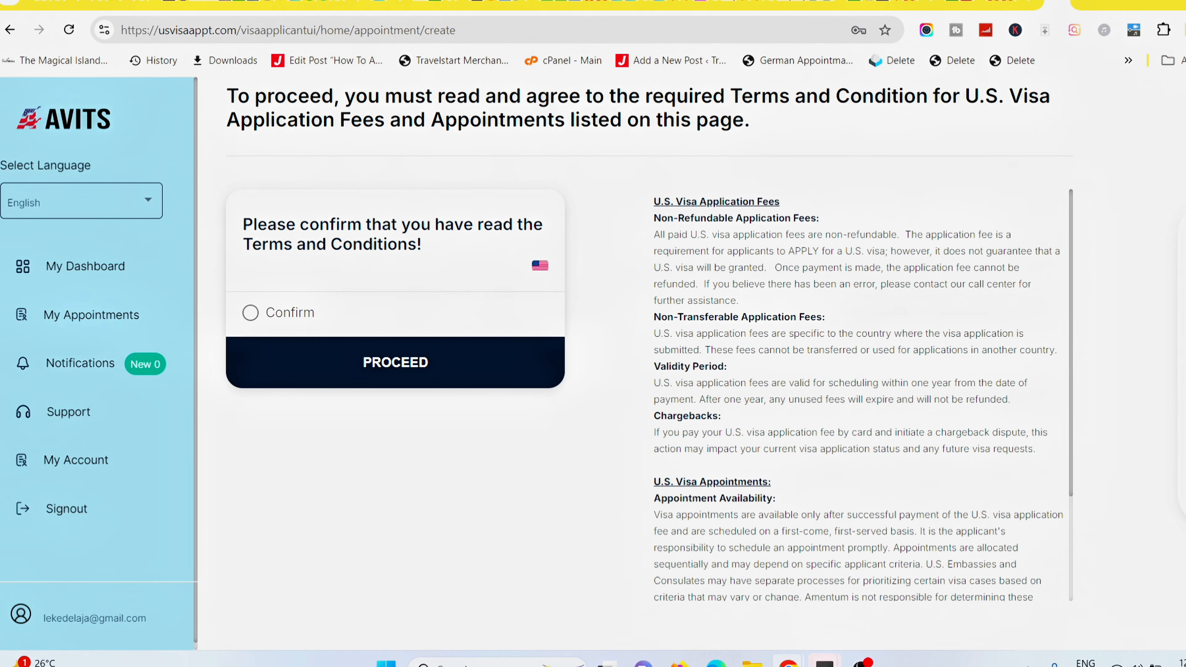
left_click(250, 312)
scroll(648, 340, "down", 1)
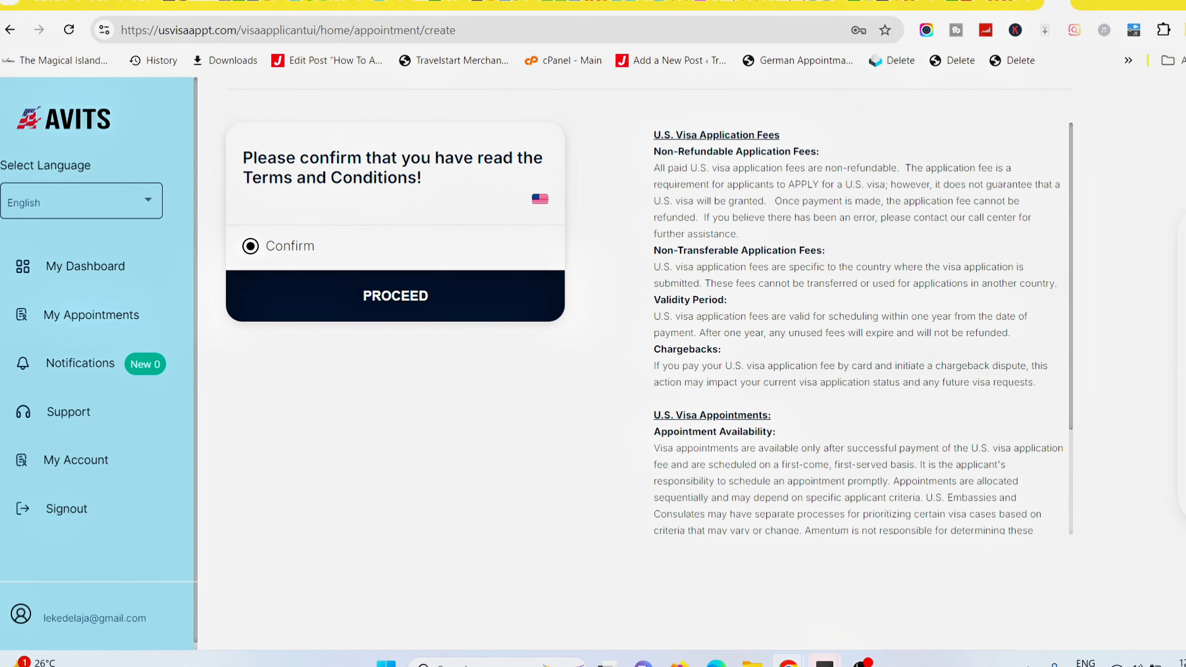
left_click(384, 296)
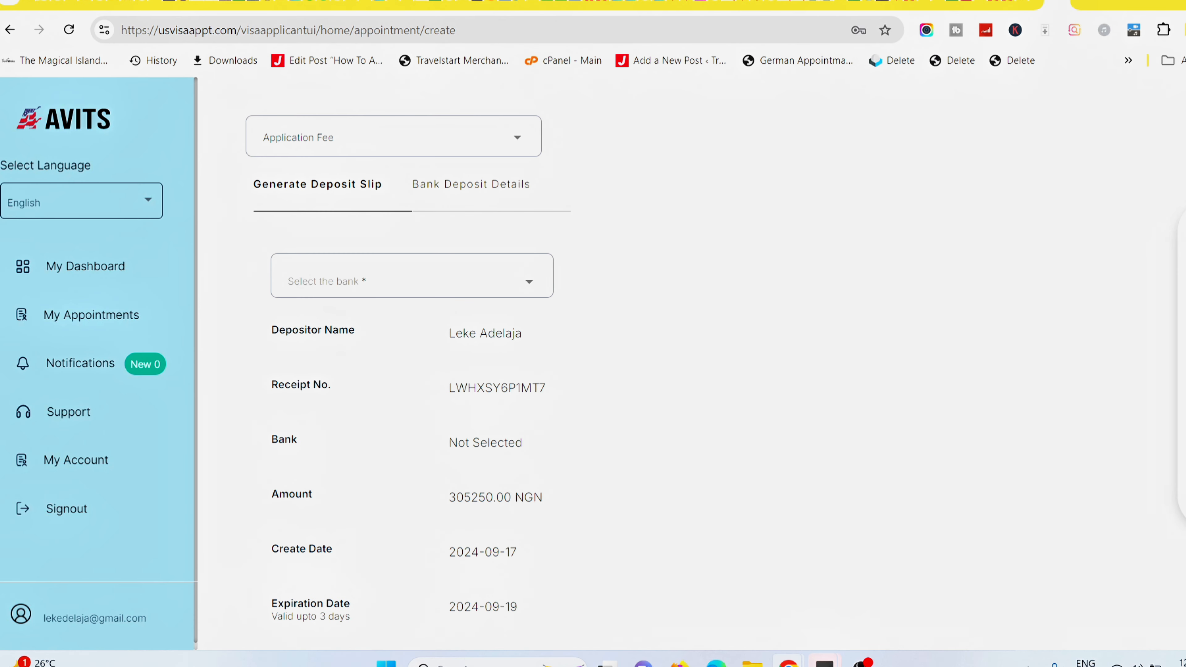
Pick FIRST BANK OF NIGERIA as the deposit bank and scroll down toward GENERATE.
scroll(648, 364, "up", 4)
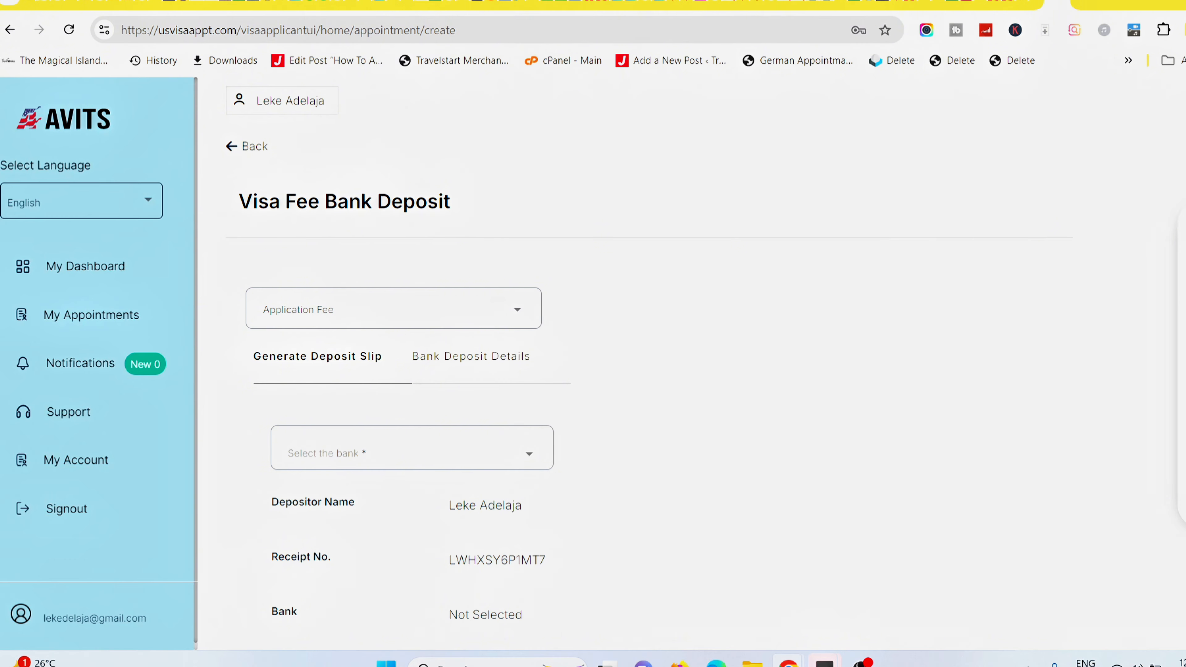
left_click(337, 320)
left_click(366, 466)
left_click(321, 462)
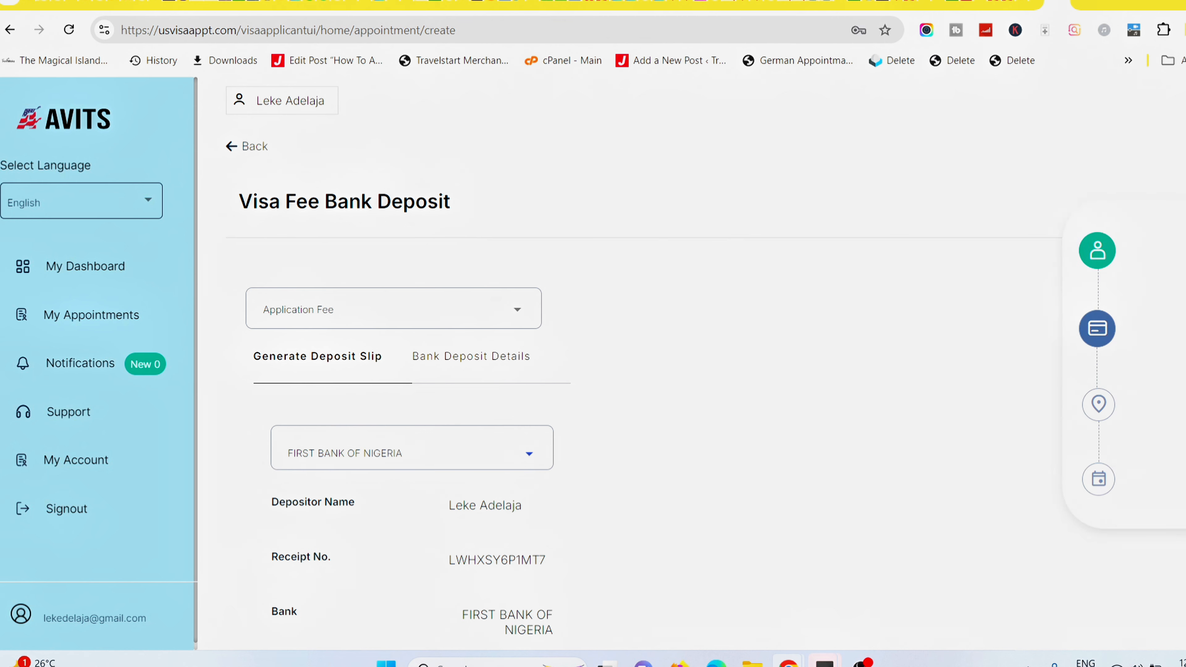
scroll(910, 444, "down", 3)
scroll(909, 444, "down", 2)
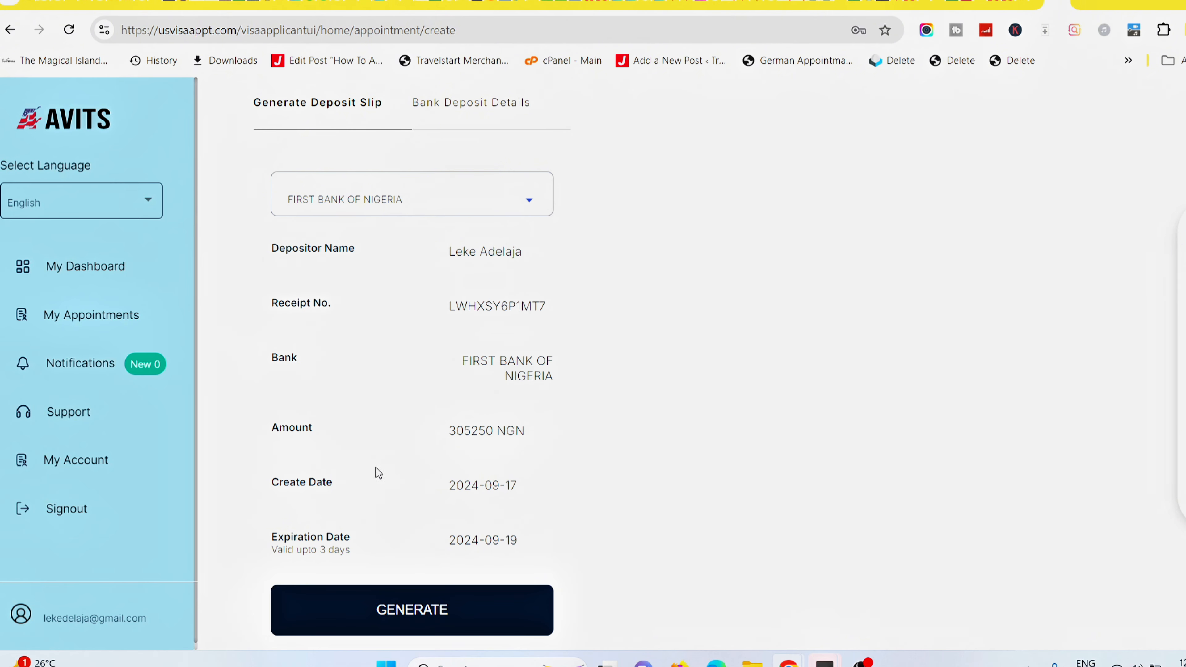
left_click(391, 610)
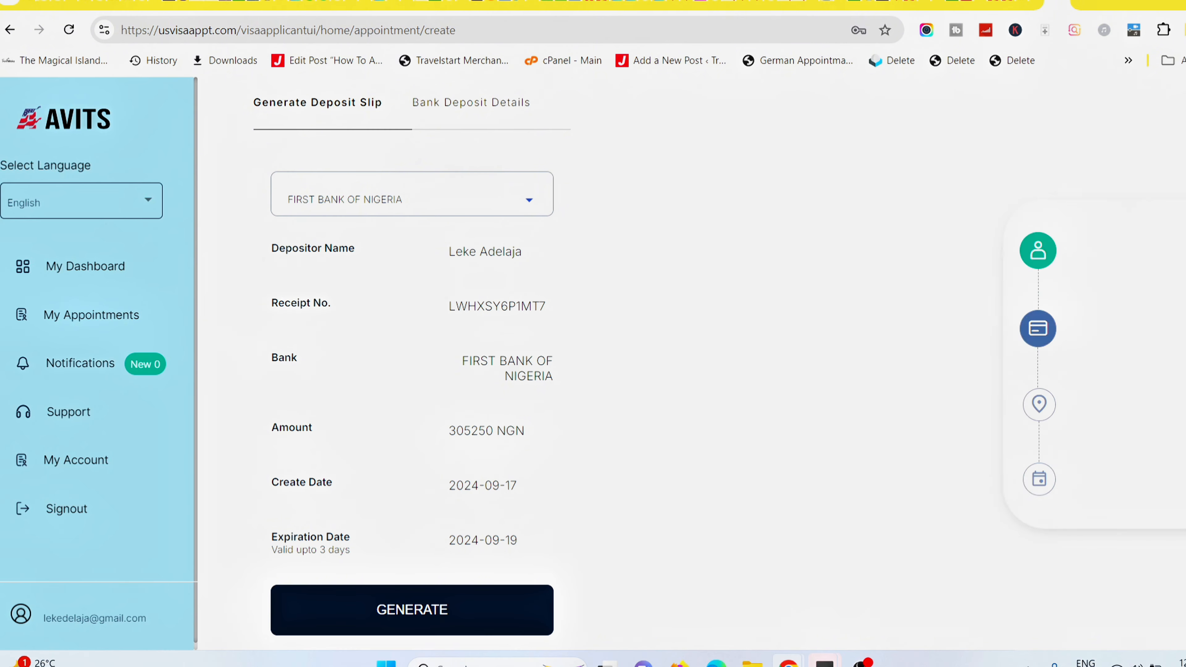
scroll(1097, 307, "down", 4)
scroll(407, 360, "up", 5)
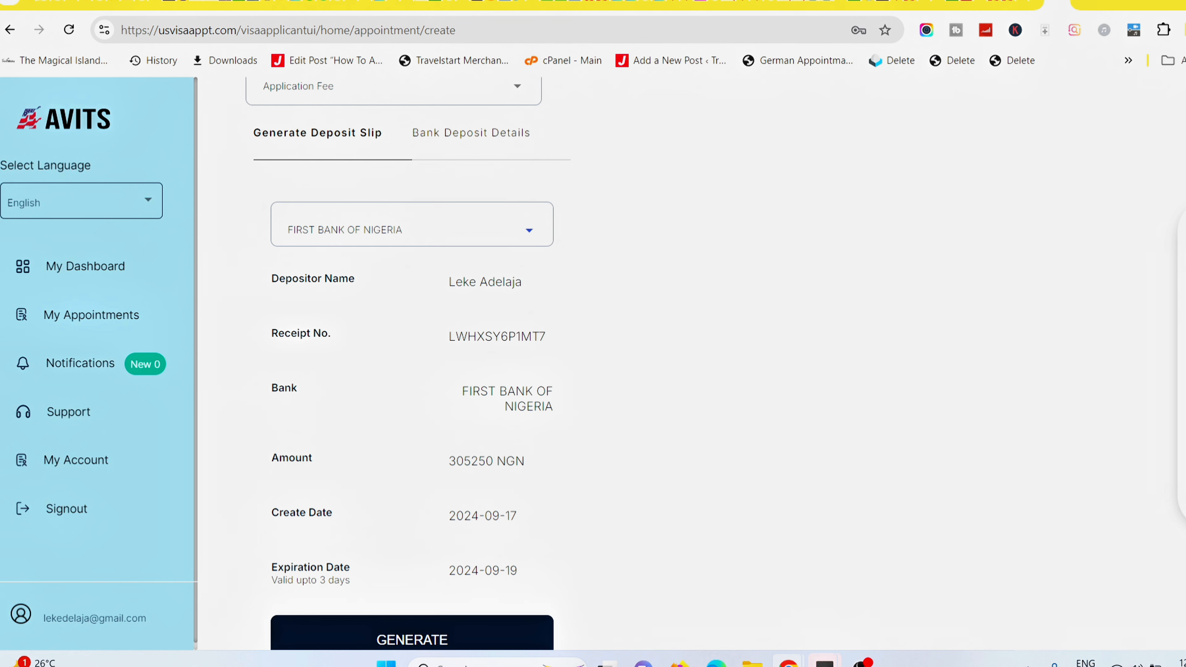
scroll(593, 364, "down", 4)
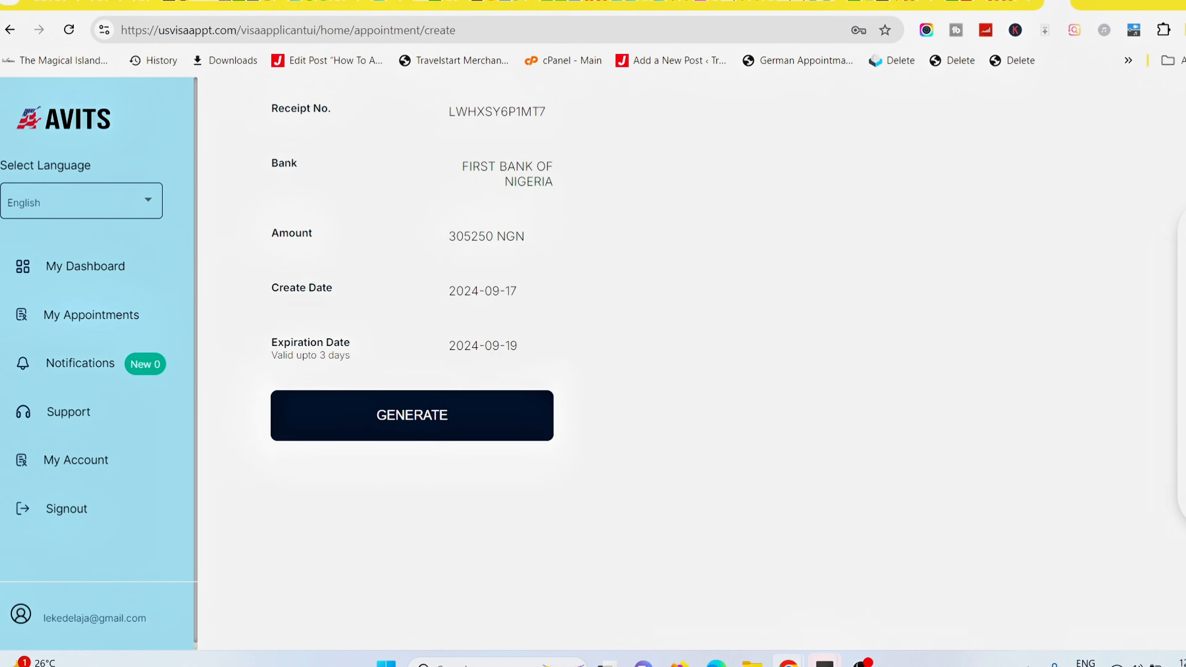
scroll(593, 364, "up", 5)
scroll(593, 364, "up", 5)
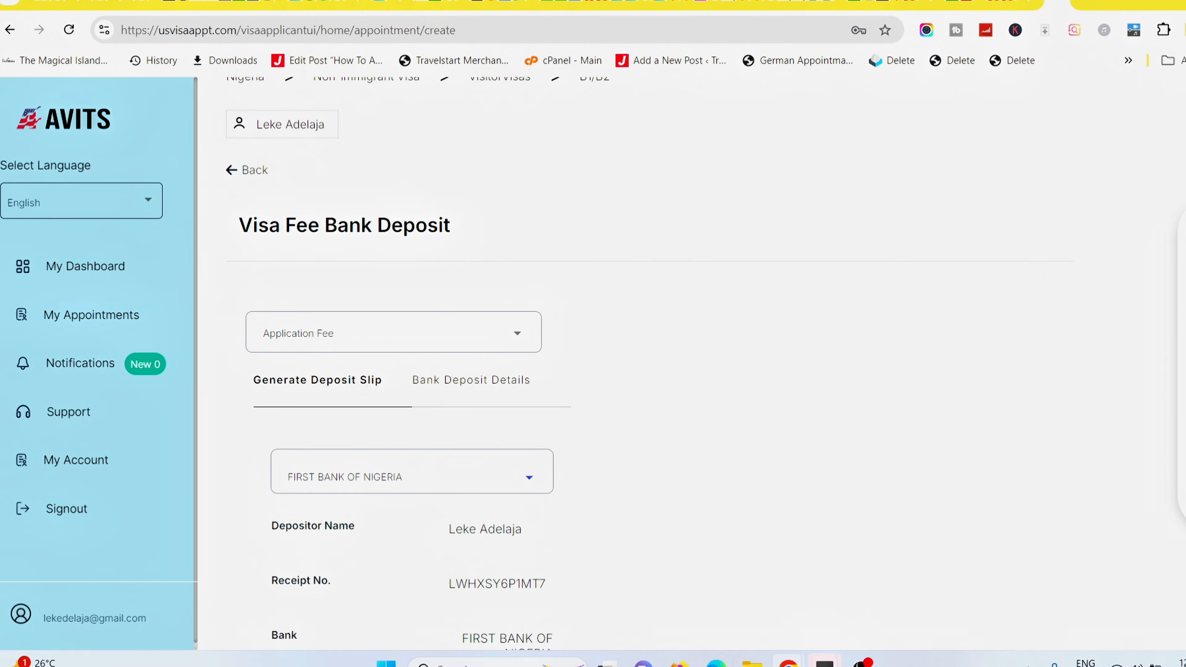
scroll(593, 364, "down", 3)
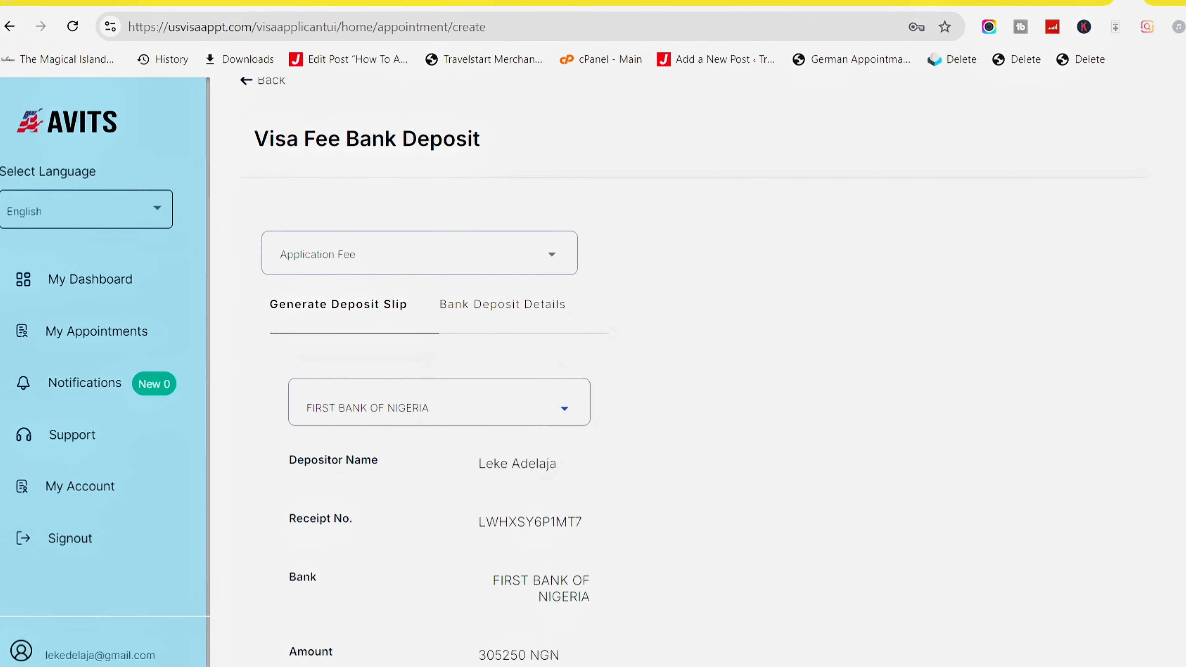
Switch to the Bank Deposit Details form for FIRST BANK OF NIGERIA, leaving the slip reference empty.
left_click(512, 308)
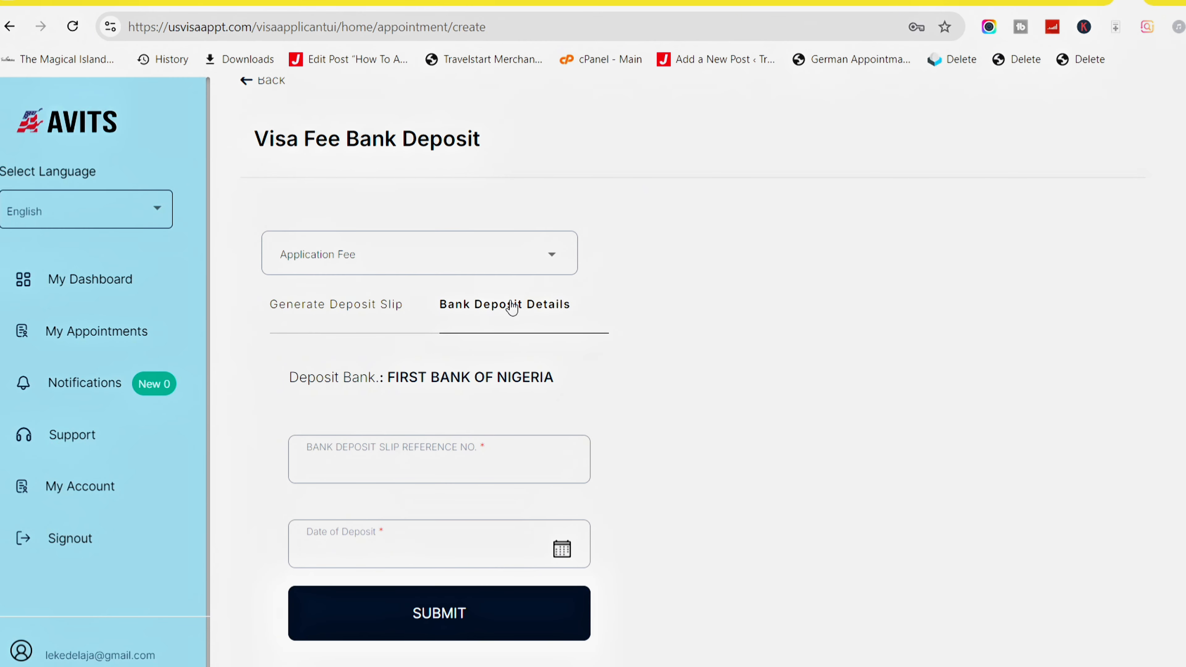
left_click(425, 460)
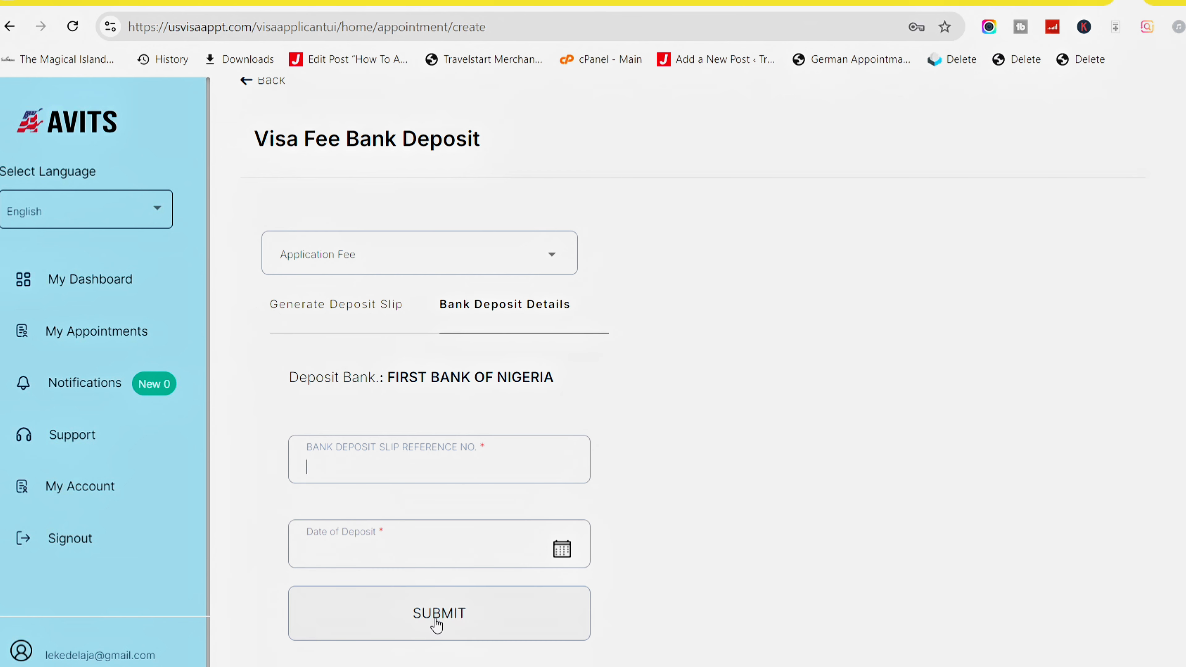
left_click(350, 314)
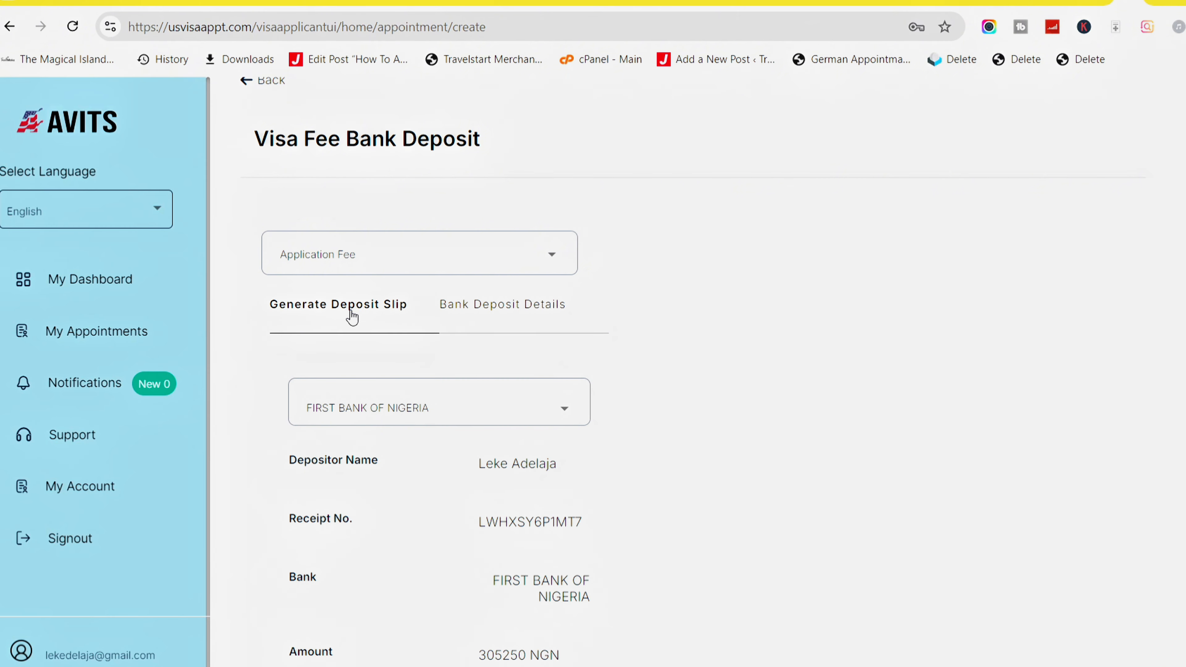
left_click(532, 310)
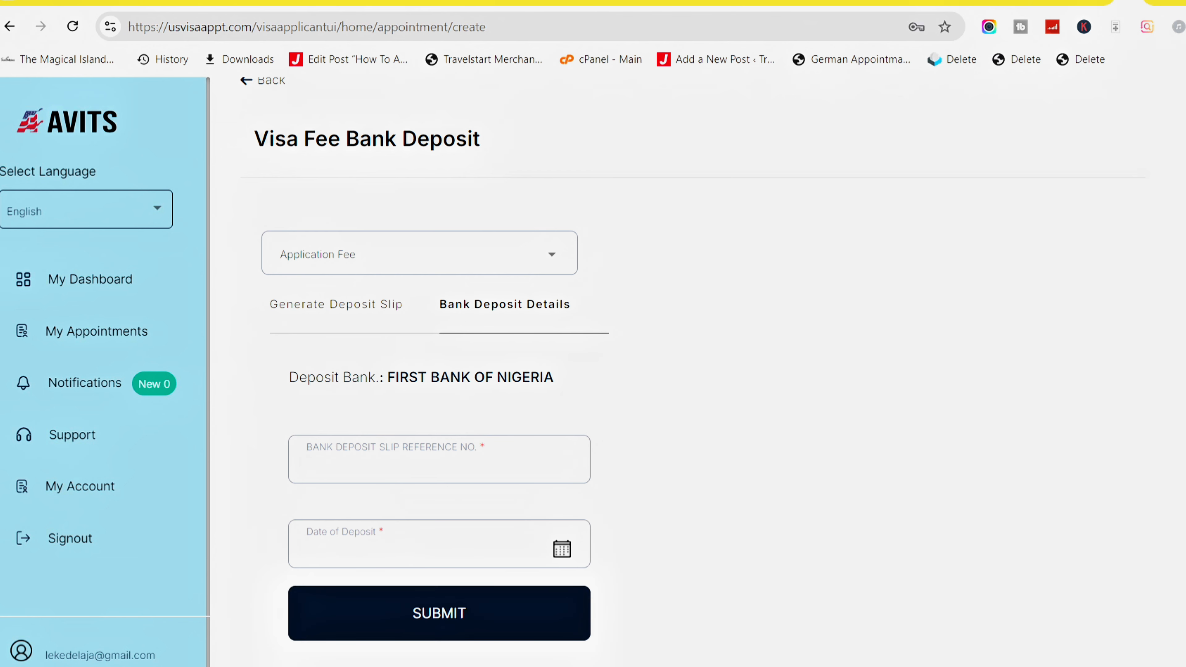
scroll(593, 374, "up", 3)
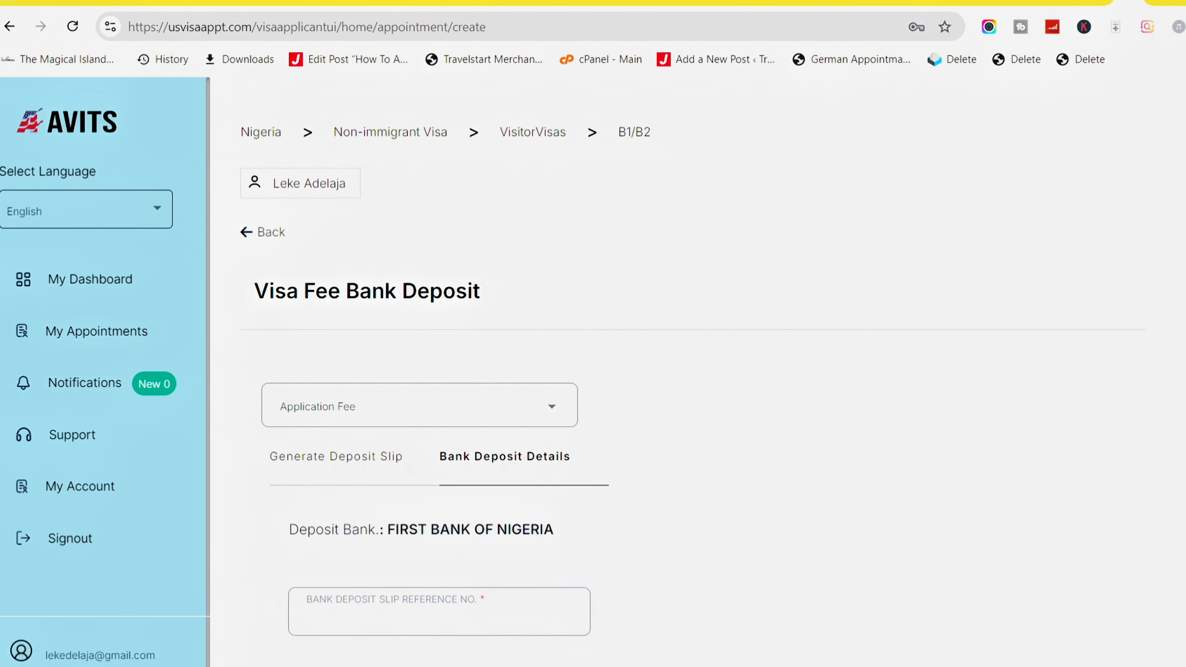